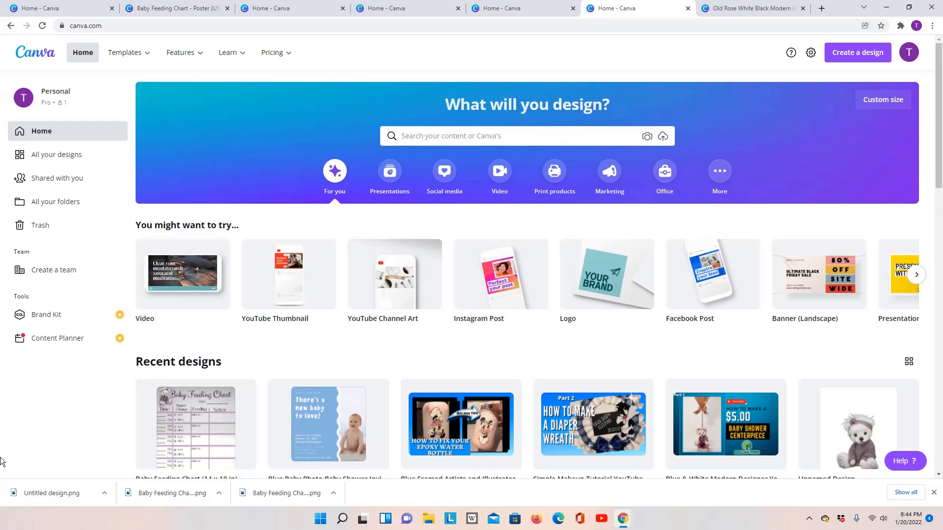
# - Open the Baby Feeding Chart (14 x 18 in) design and review the finished chart and the blank second page
pyautogui.click(187, 437)
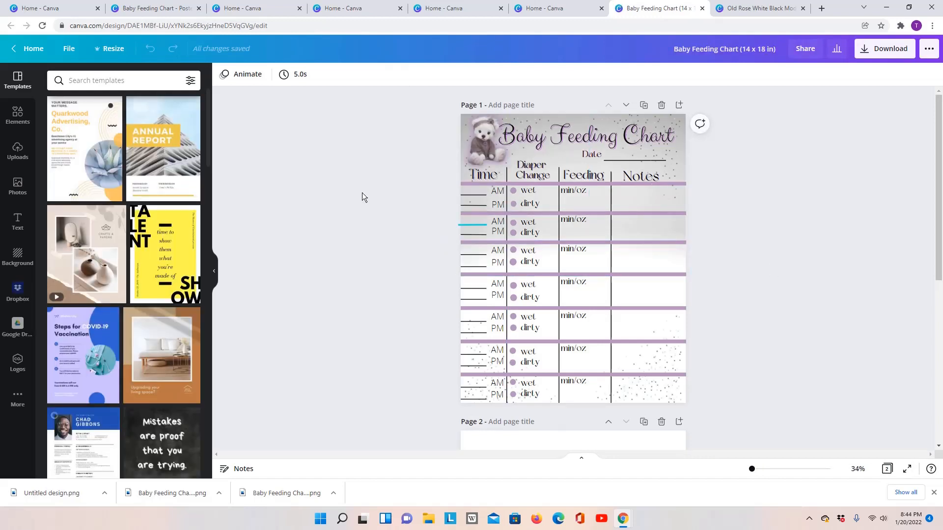
pyautogui.scroll(-2, 386, 197)
pyautogui.scroll(2, 387, 198)
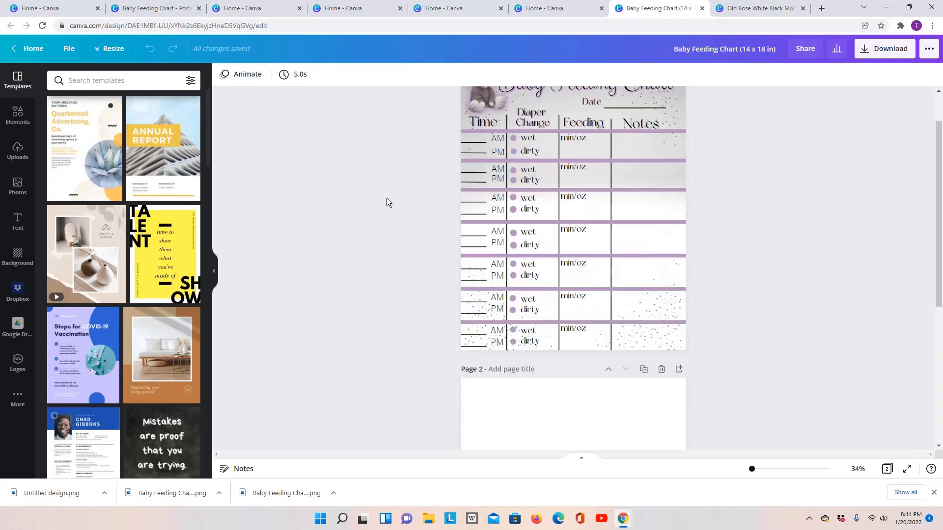
pyautogui.scroll(-3, 387, 199)
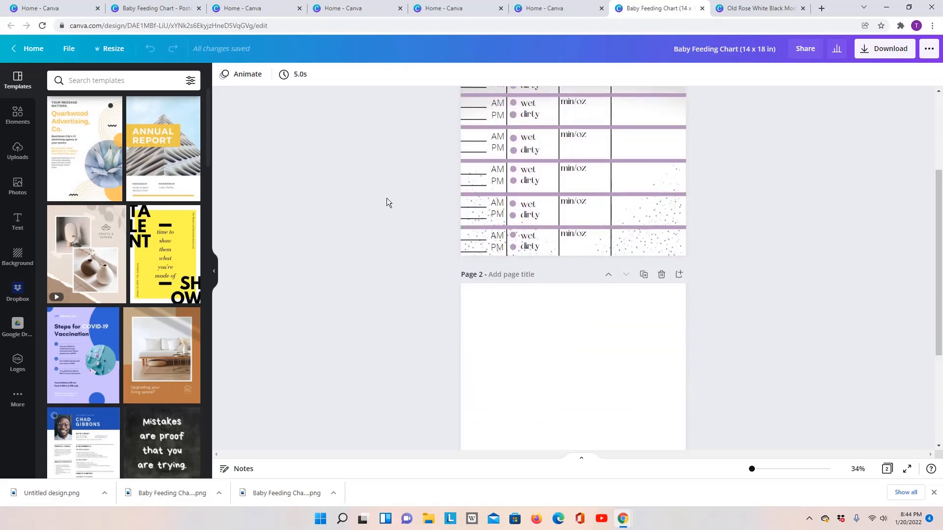
pyautogui.scroll(-2, 387, 199)
pyautogui.scroll(5, 386, 199)
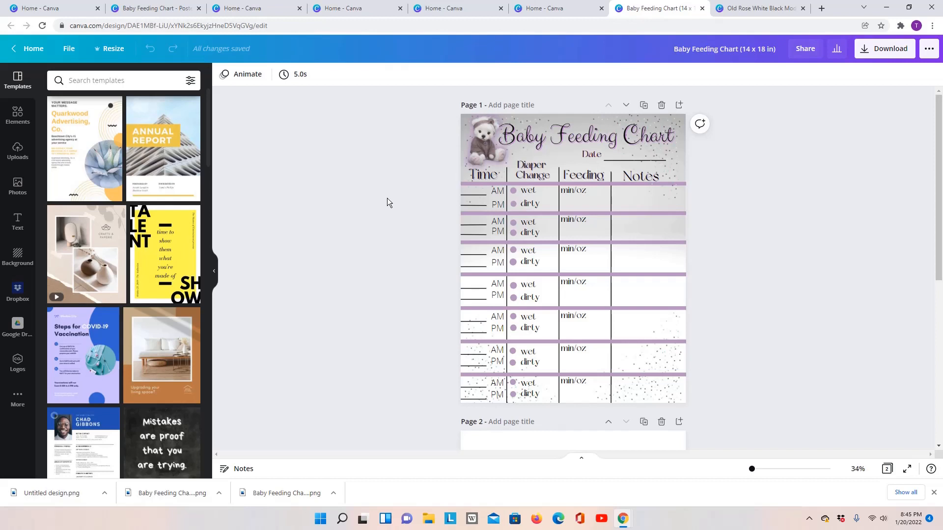
# - Add the uploaded teddy bear photo with the gray background to blank page 2
pyautogui.click(18, 153)
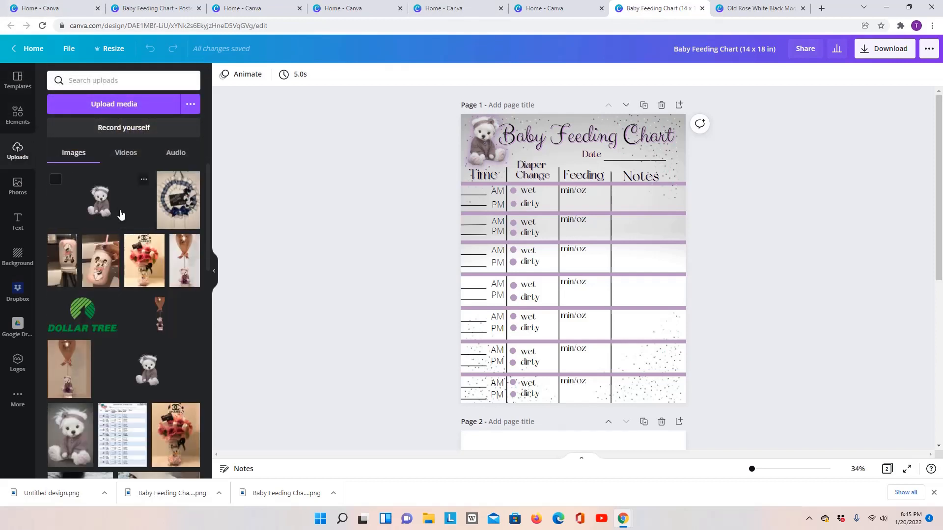
pyautogui.scroll(-2, 120, 211)
pyautogui.scroll(-6, 555, 414)
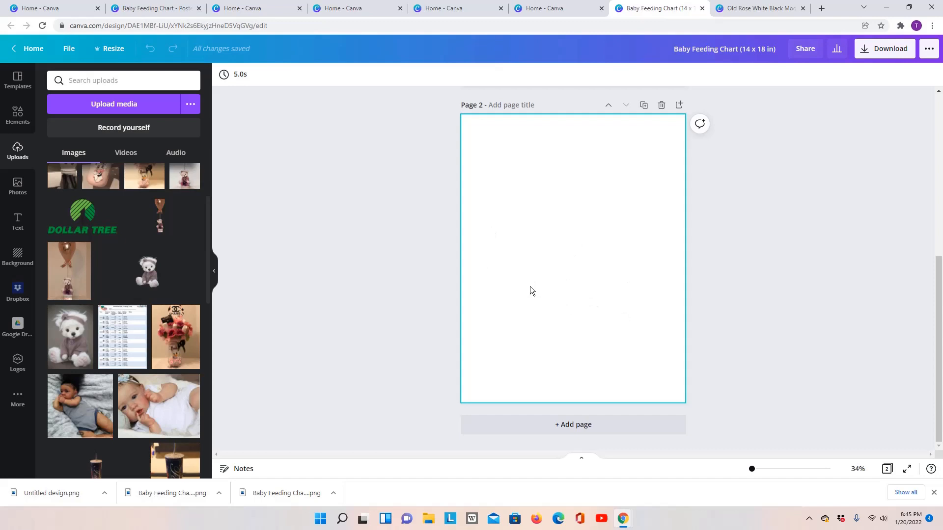
pyautogui.click(70, 337)
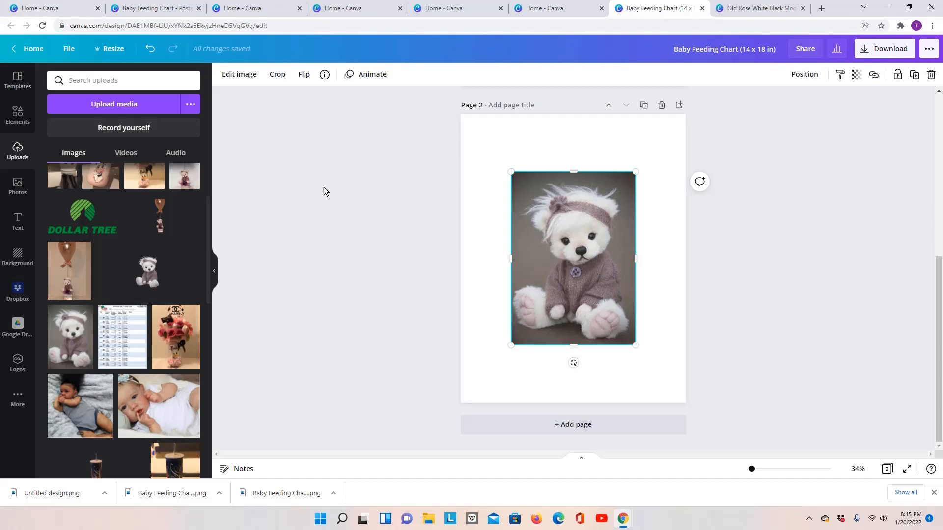
# - Create a blank YouTube Thumbnail design and add the uploaded gray-background teddy bear photo to it
pyautogui.click(30, 48)
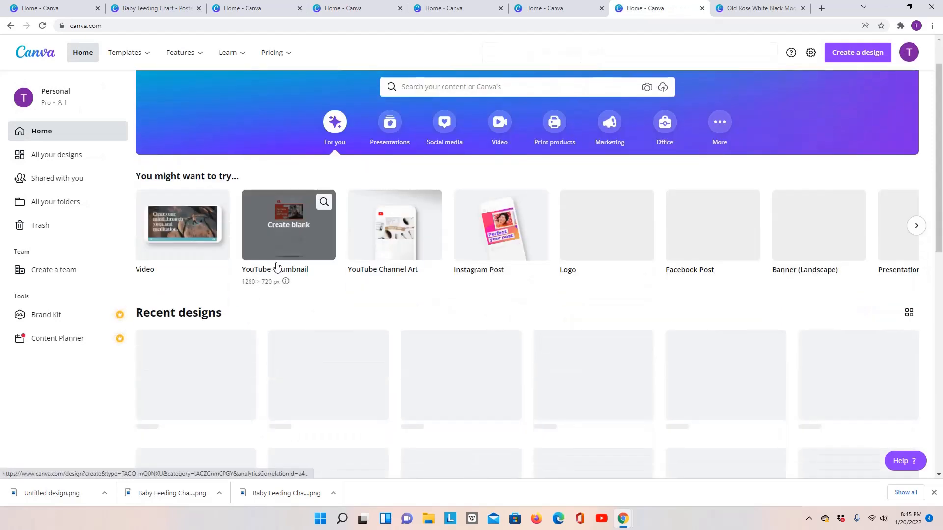
pyautogui.click(274, 265)
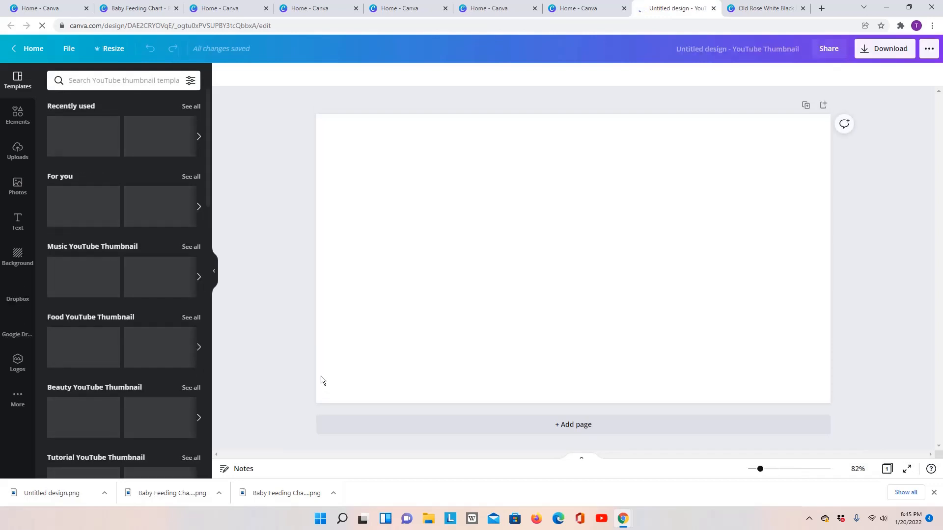
pyautogui.click(17, 150)
pyautogui.scroll(-5, 81, 222)
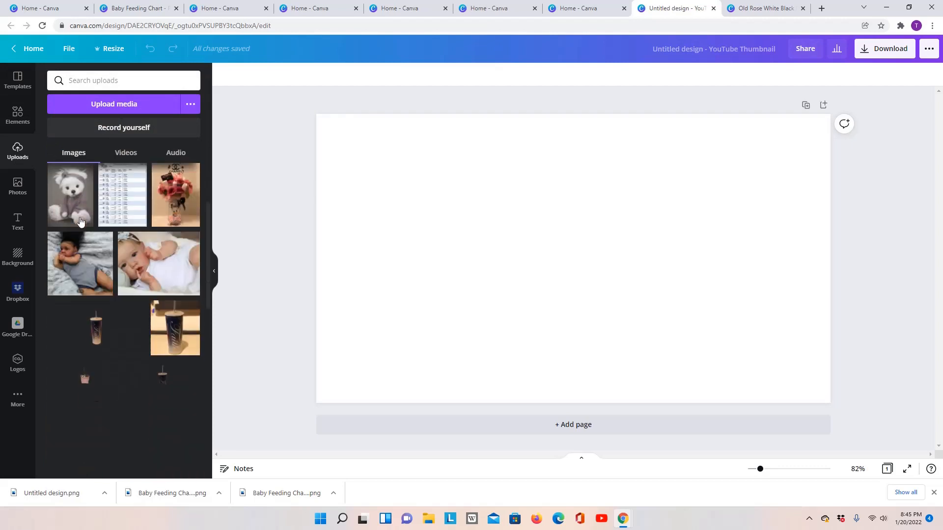
pyautogui.click(70, 192)
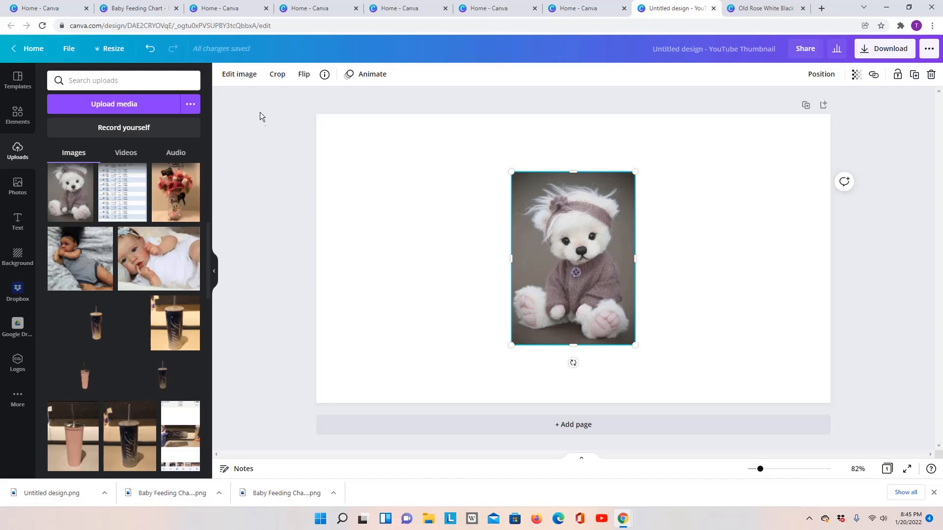
# - Remove the background from the teddy bear photo and download the design as a PNG with a transparent background
pyautogui.click(241, 75)
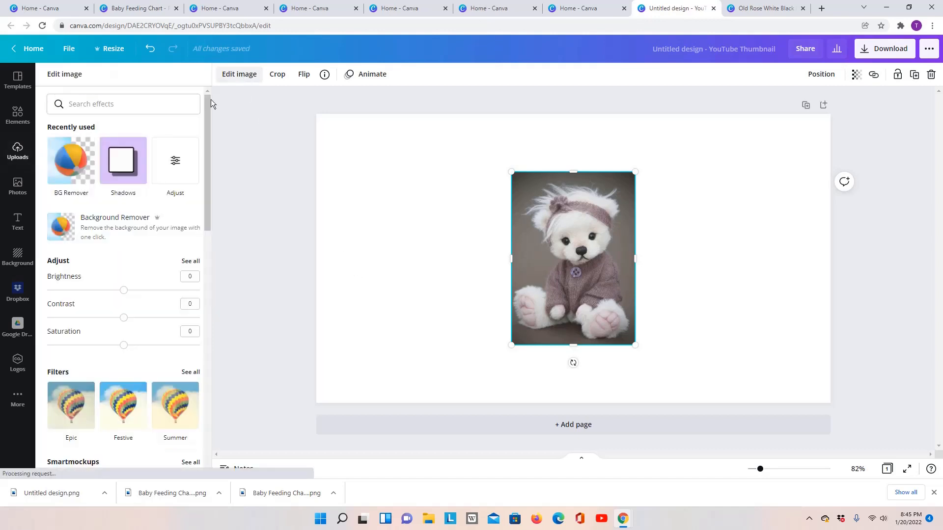
pyautogui.click(91, 240)
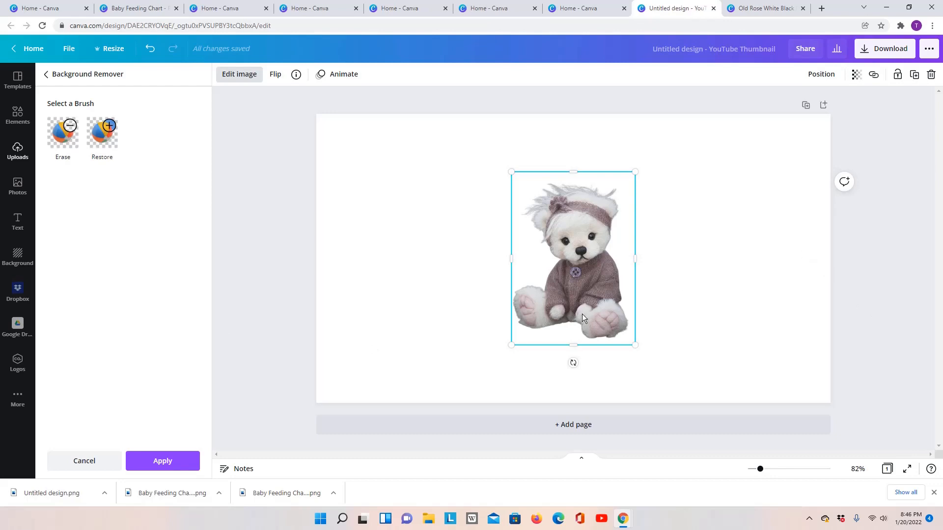
pyautogui.click(882, 47)
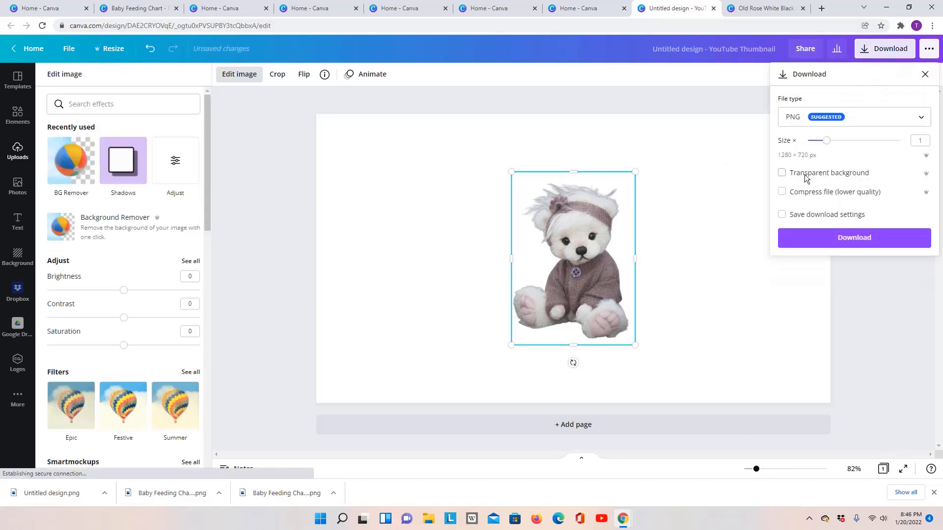
pyautogui.click(783, 174)
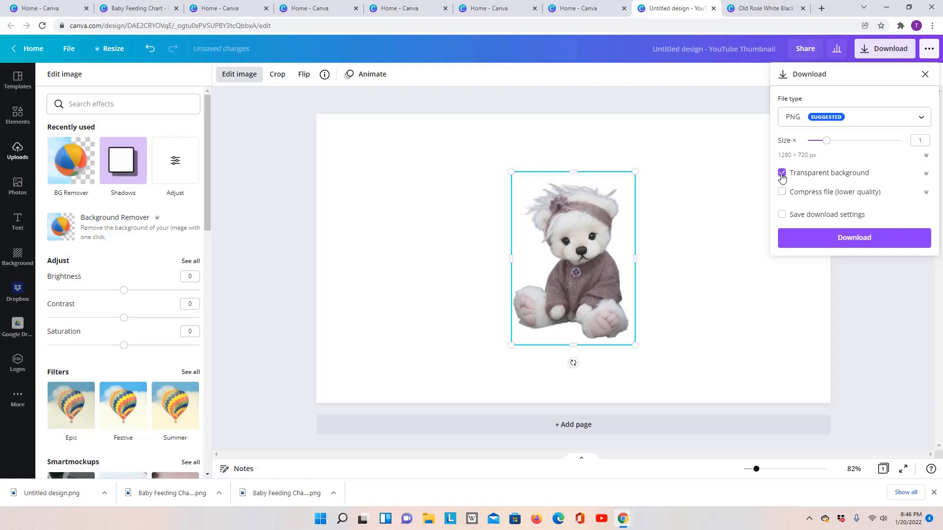
pyautogui.click(867, 238)
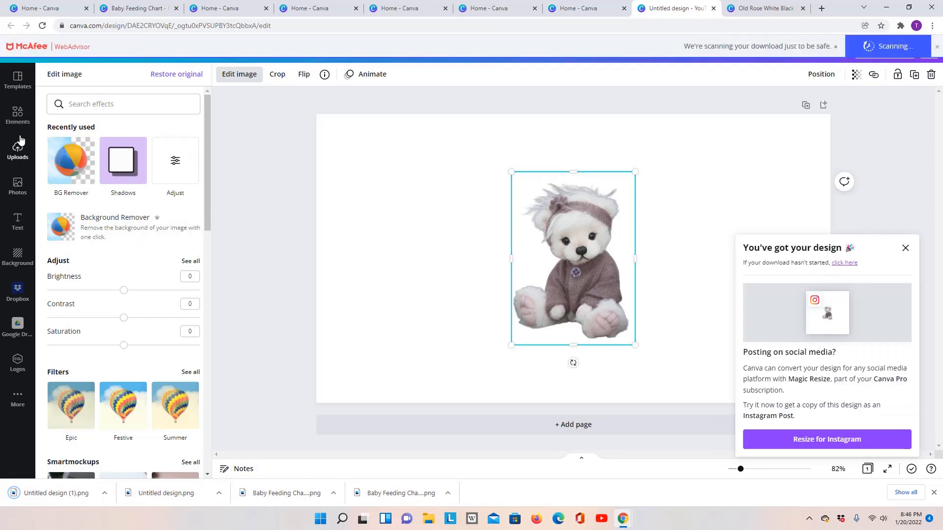
# - Upload the downloaded Untitled design (1).png to the image library and place it on the canvas
pyautogui.click(19, 152)
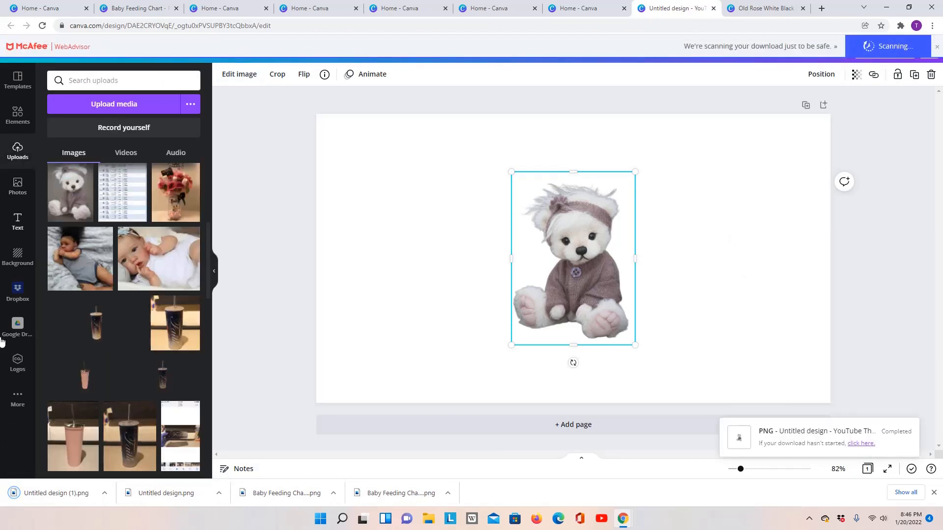
pyautogui.moveTo(71, 495); pyautogui.dragTo(109, 206)
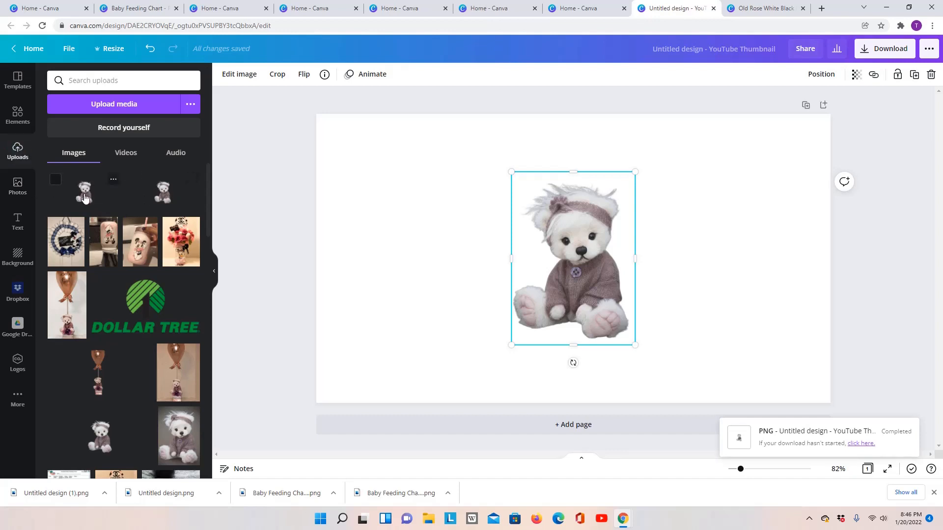
pyautogui.click(83, 197)
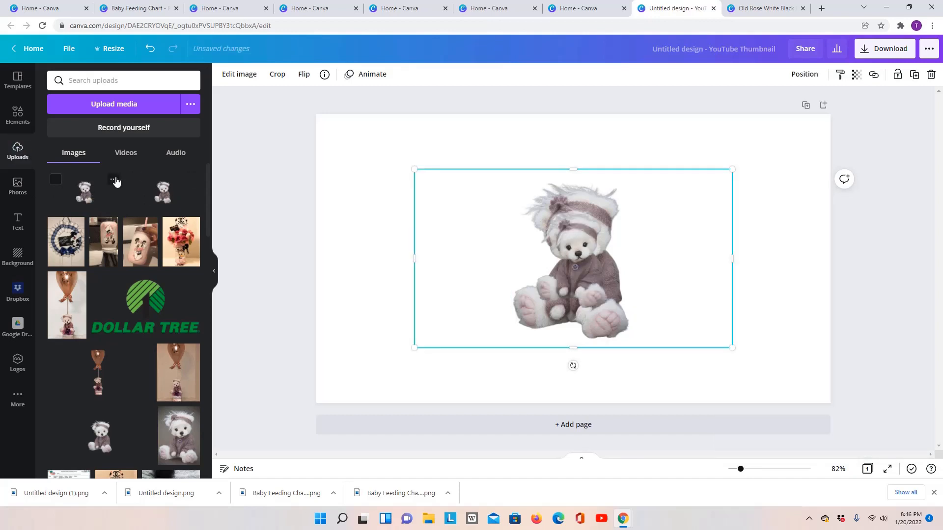
# - Trash the Untitled design (1).png upload and delete the smaller duplicate bear from the canvas
pyautogui.click(114, 180)
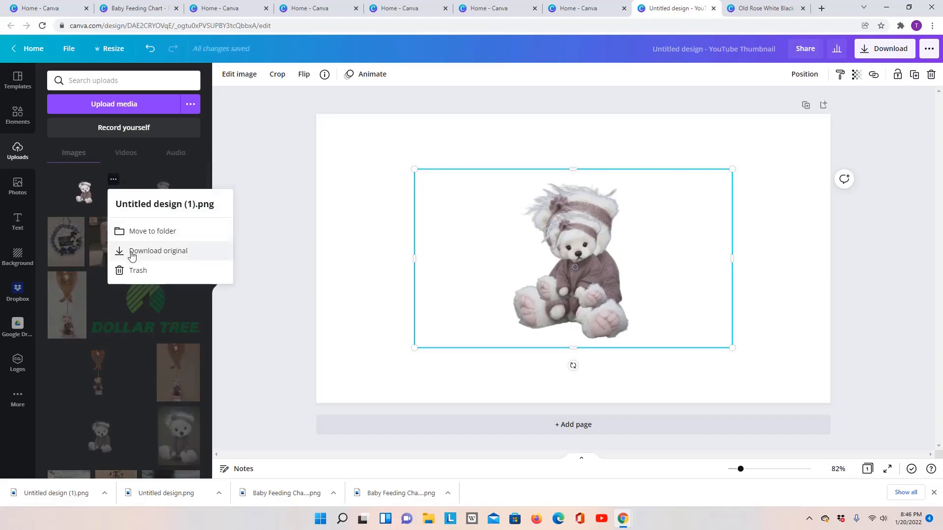
pyautogui.click(134, 271)
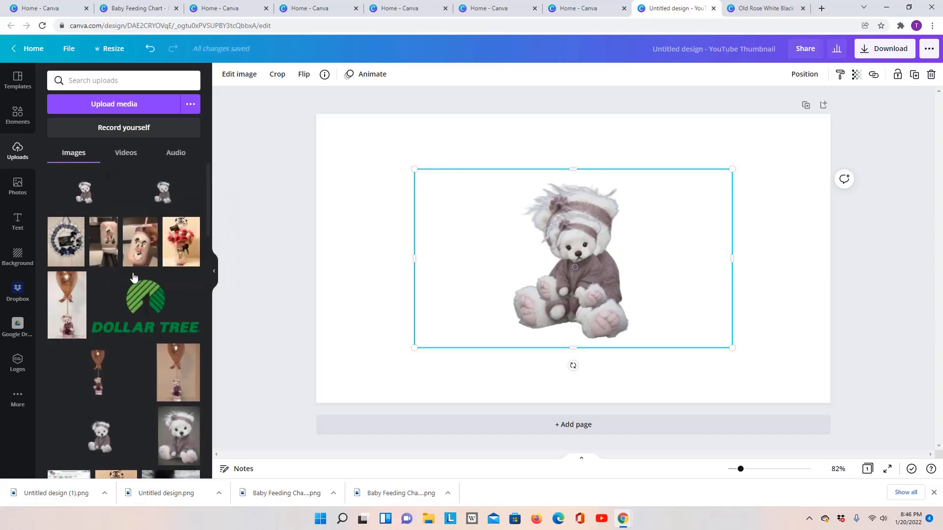
pyautogui.moveTo(596, 289); pyautogui.dragTo(544, 305)
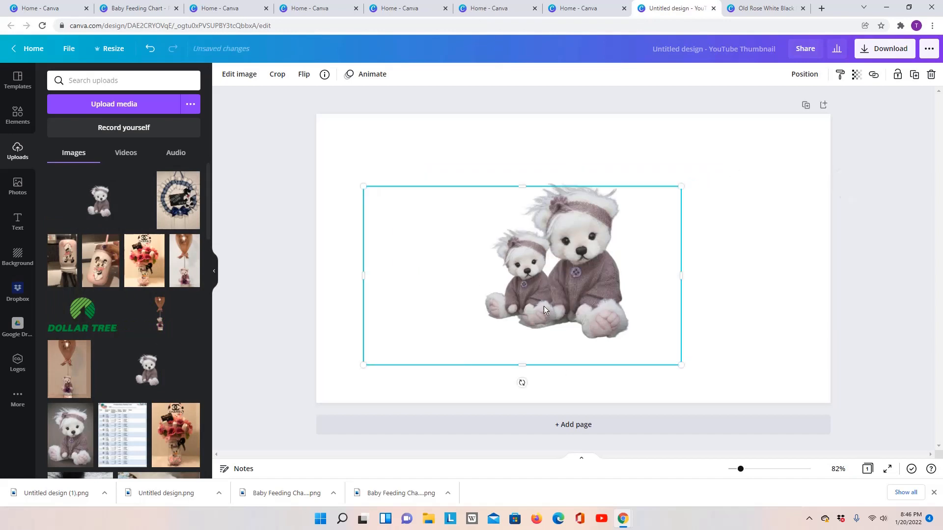
pyautogui.rightClick(522, 269)
pyautogui.click(576, 274)
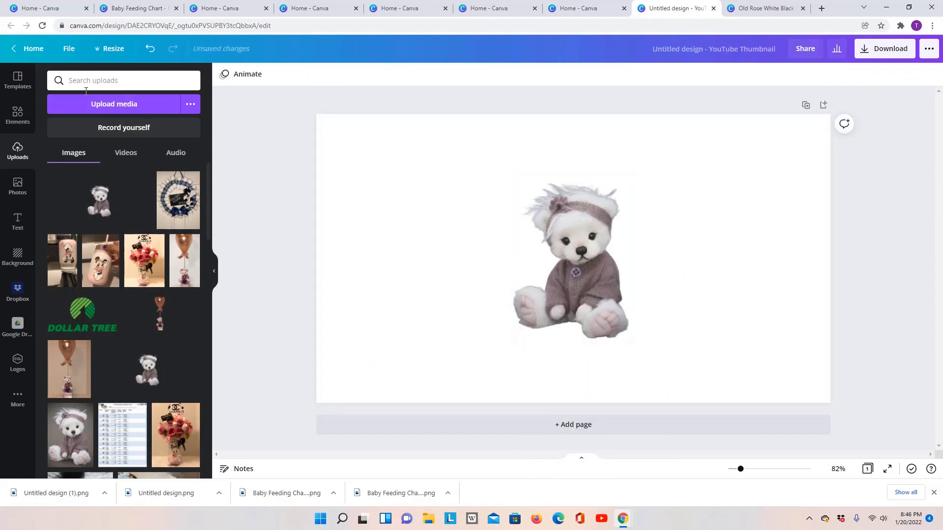
# - Return to the home page and reopen the Baby Feeding Chart (14 x 18 in) from the recent designs
pyautogui.click(34, 49)
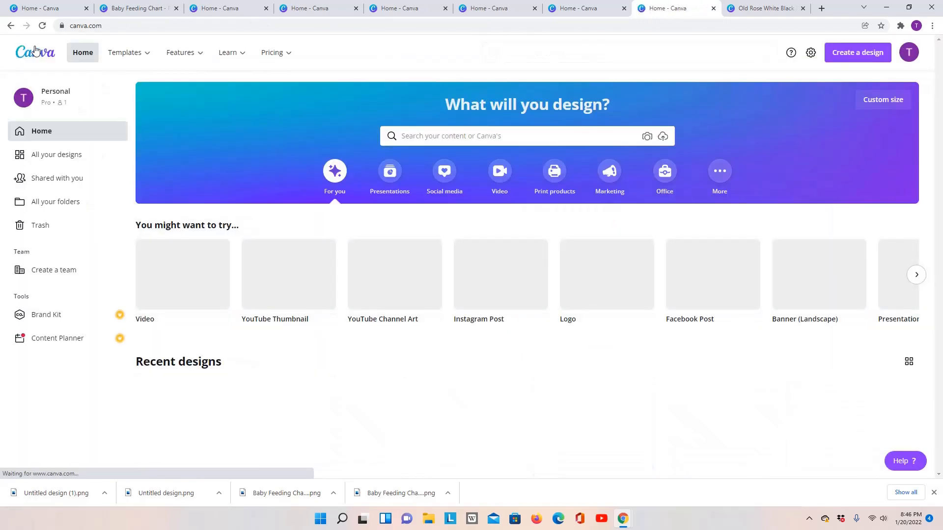
pyautogui.scroll(-4, 418, 223)
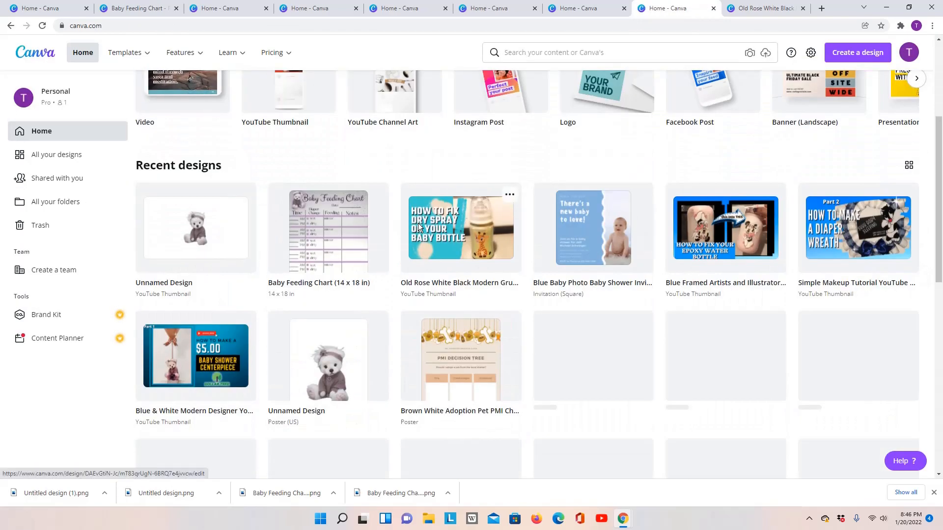
pyautogui.scroll(4, 417, 224)
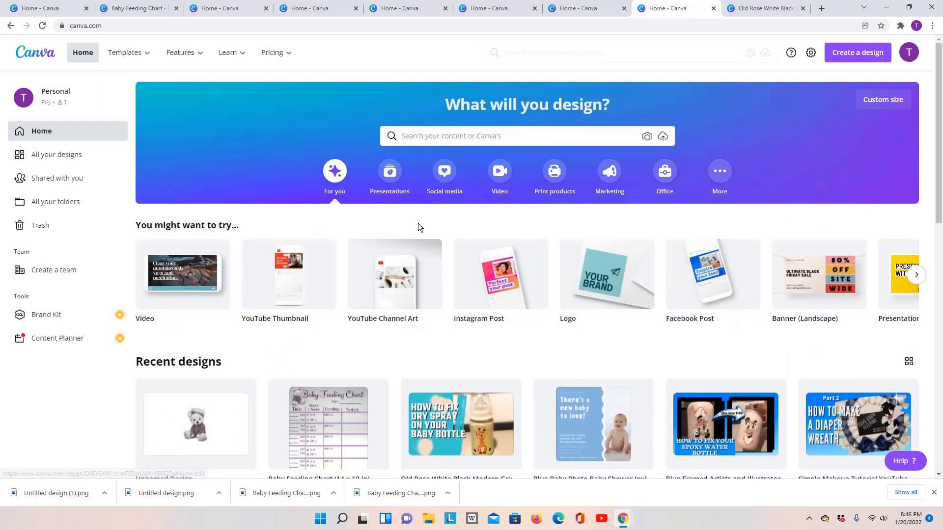
pyautogui.scroll(-1, 417, 222)
pyautogui.click(312, 387)
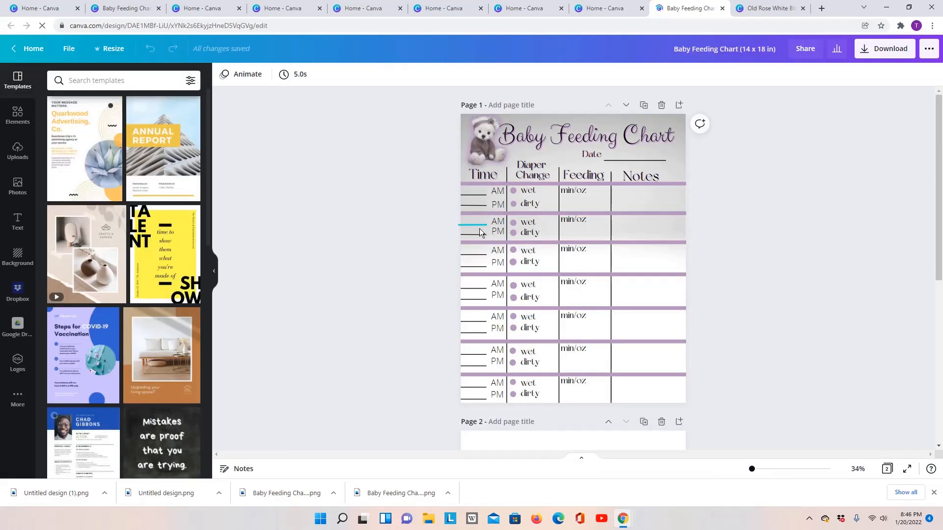
# - Delete the gray-background teddy bear photo from page 2 of the chart design
pyautogui.scroll(-5, 480, 232)
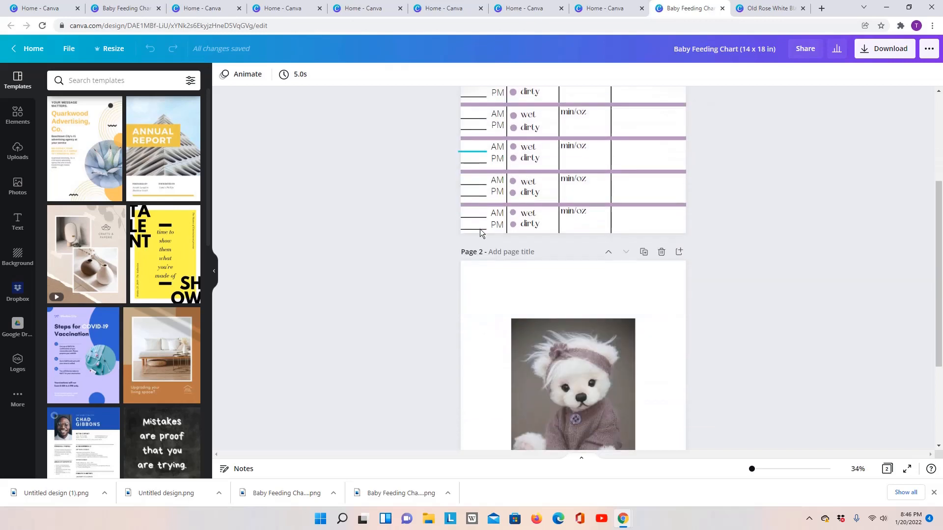
pyautogui.scroll(-2, 480, 237)
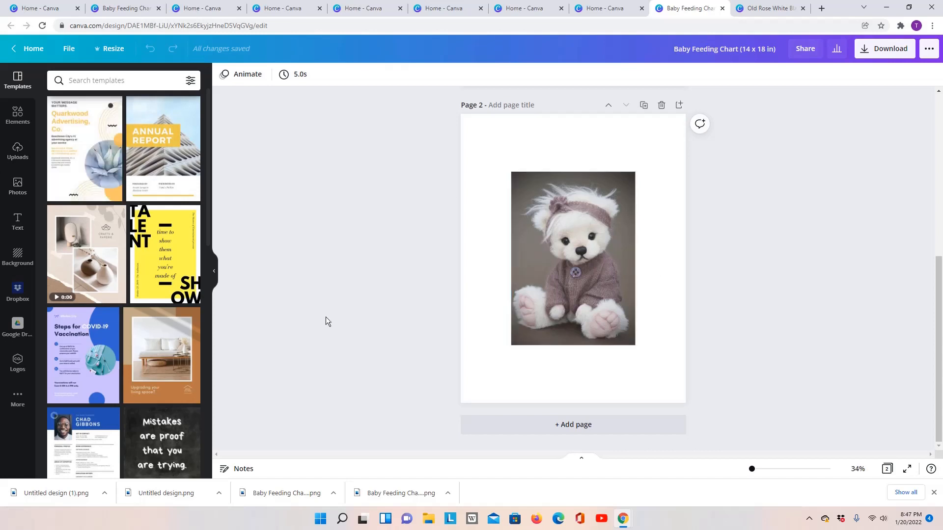
pyautogui.rightClick(582, 237)
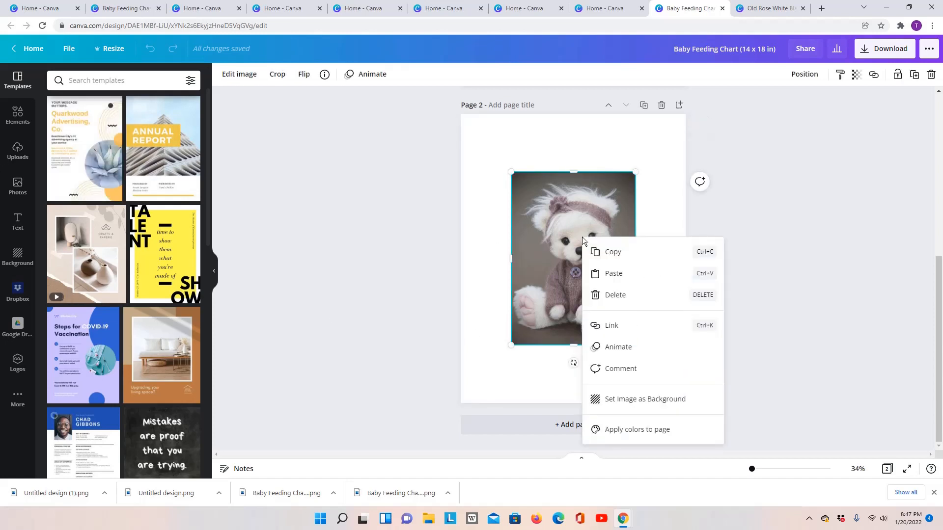
pyautogui.click(598, 296)
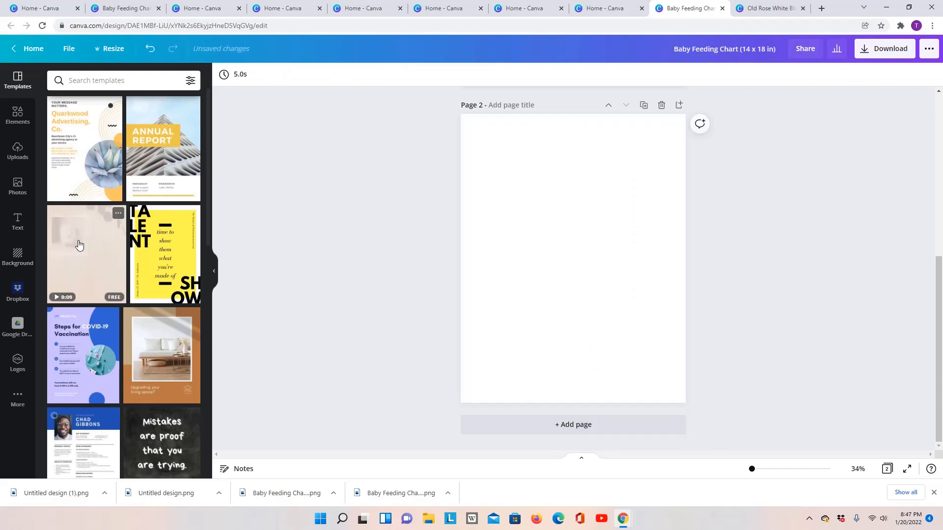
# - Add the uploaded transparent-background teddy bear to page 2, move it to the page's upper-left corner and enlarge it slightly
pyautogui.click(23, 158)
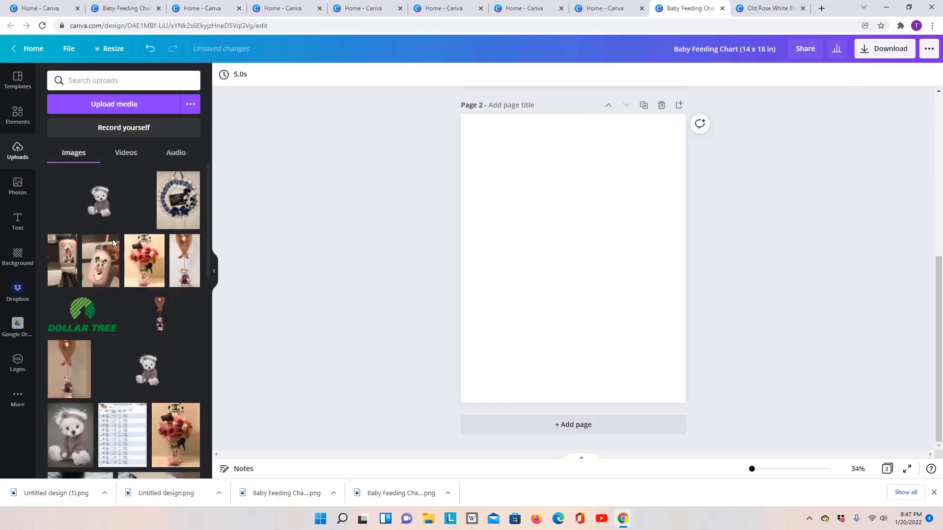
pyautogui.click(113, 220)
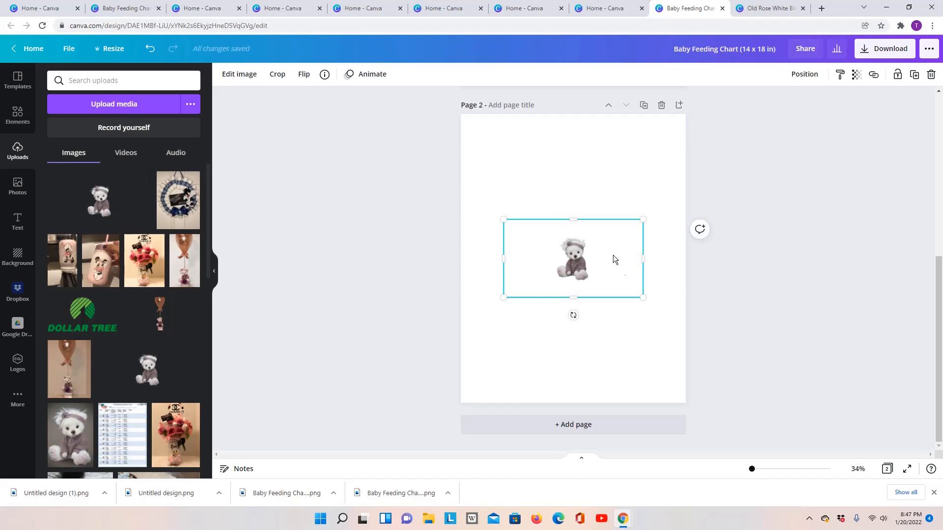
pyautogui.moveTo(579, 266); pyautogui.dragTo(490, 146)
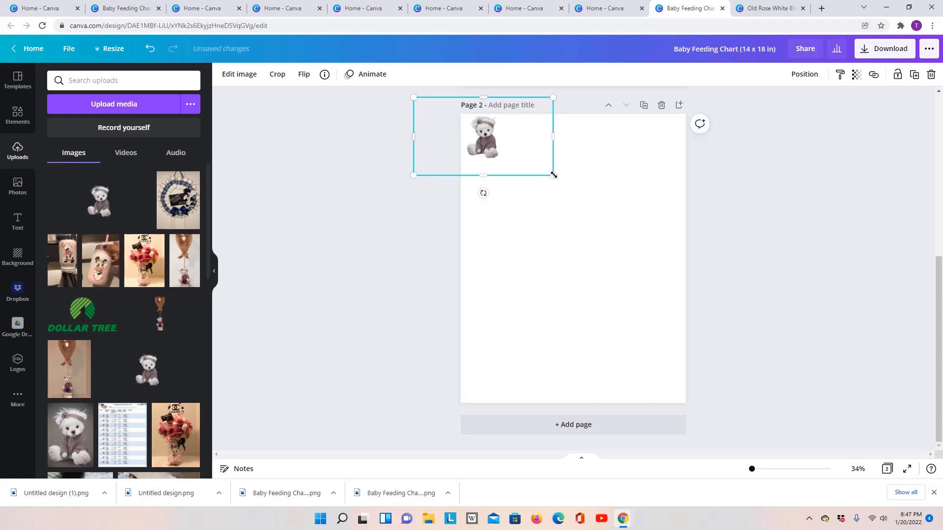
pyautogui.moveTo(553, 175); pyautogui.dragTo(576, 205)
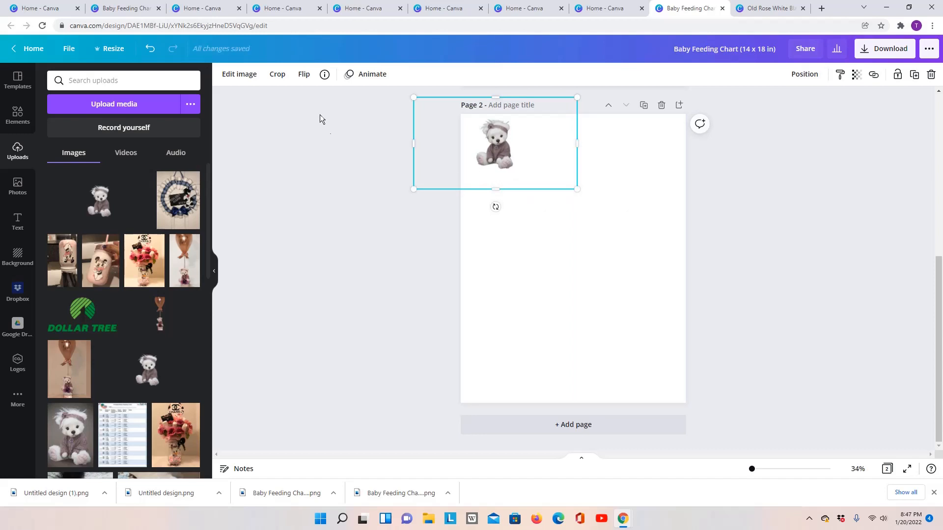
# - Flip the teddy bear on page 2 horizontally, shift it closer to the page's upper-left corner and enlarge it slightly
pyautogui.click(303, 82)
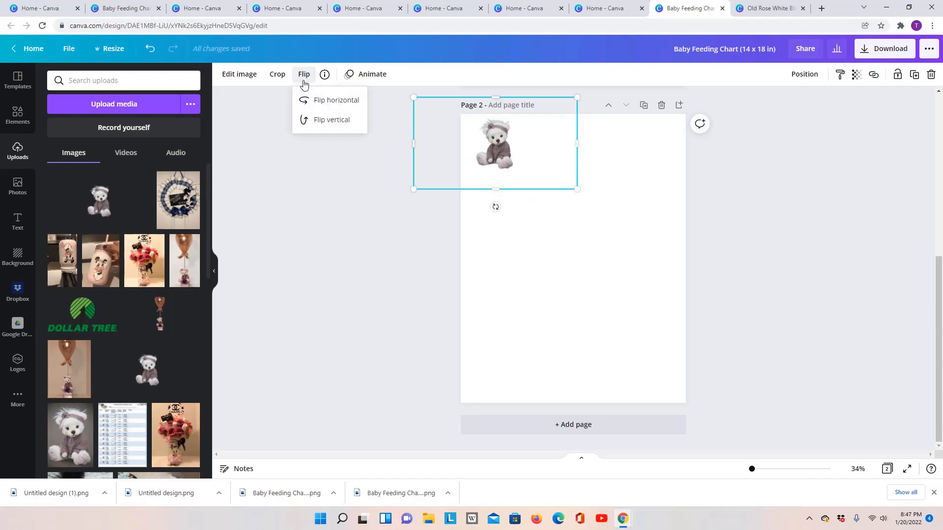
pyautogui.click(323, 101)
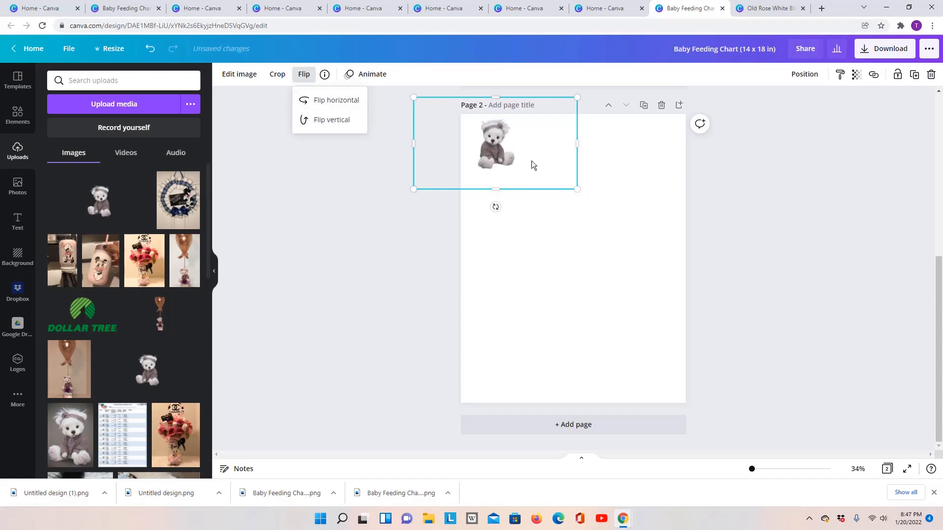
pyautogui.moveTo(499, 153); pyautogui.dragTo(487, 151)
pyautogui.moveTo(565, 188); pyautogui.dragTo(576, 194)
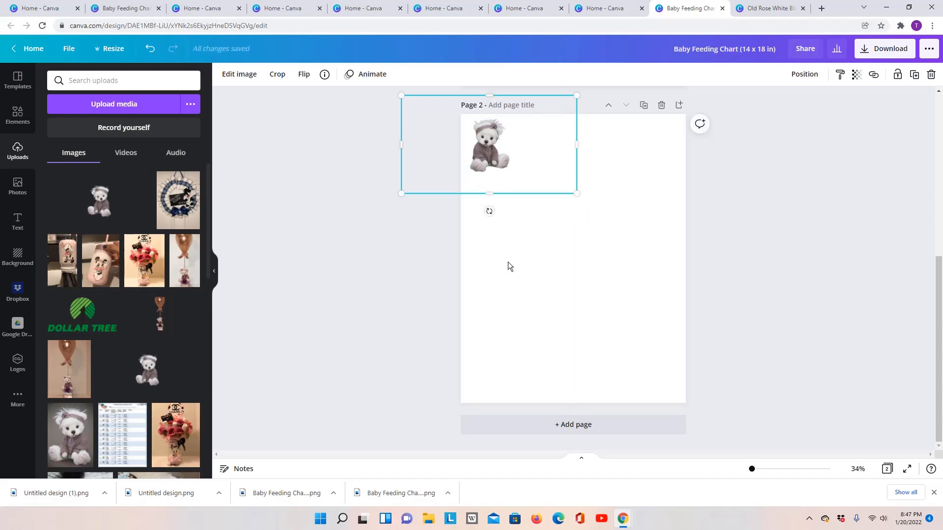
# - Add a heading to page 2 that reads "Baby Feeding Chart"
pyautogui.click(17, 221)
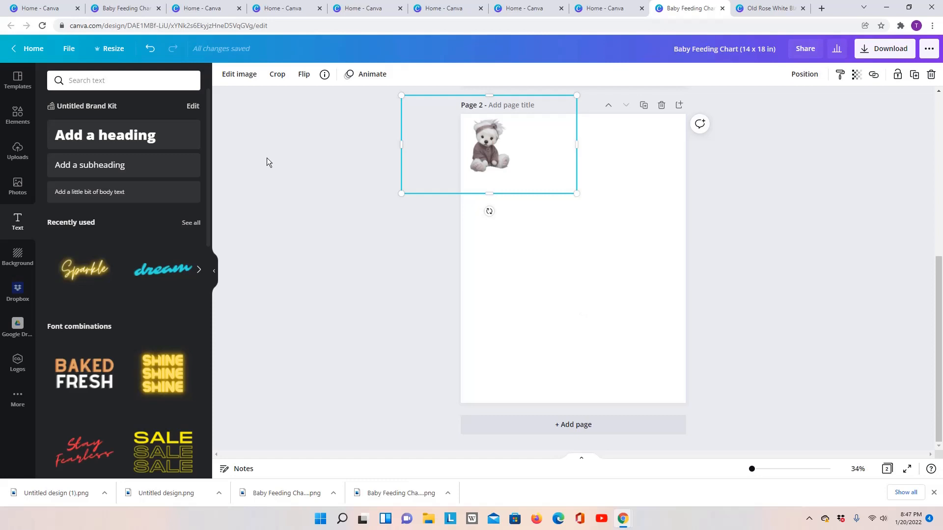
pyautogui.click(151, 141)
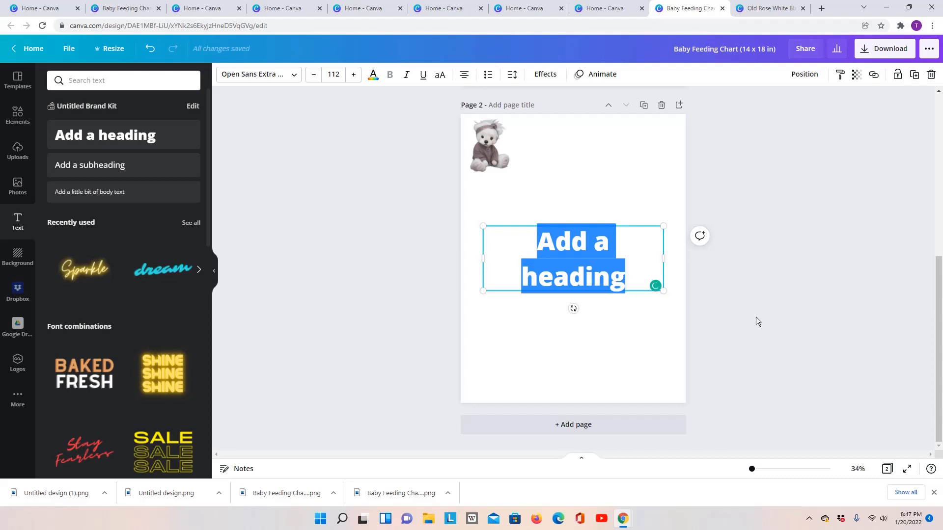
pyautogui.write('Baby')
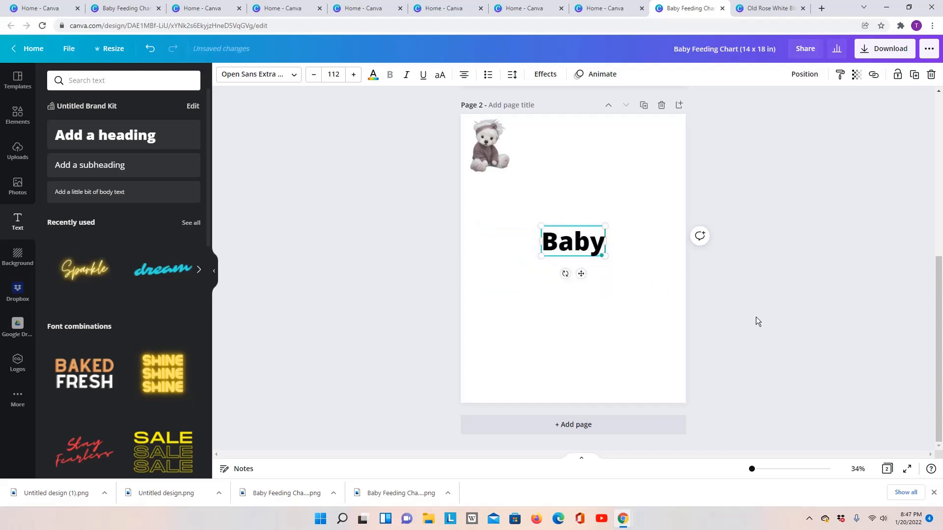
pyautogui.write(' Feeding')
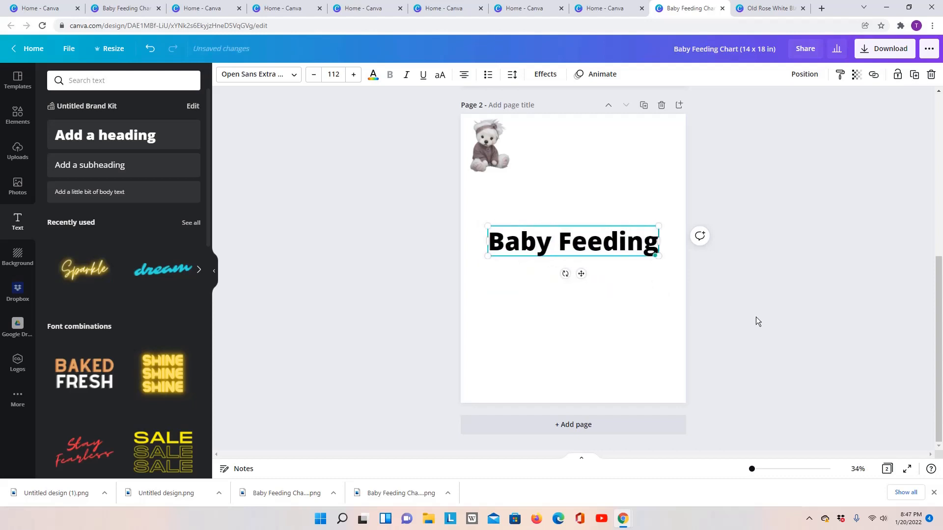
pyautogui.write(' Chart')
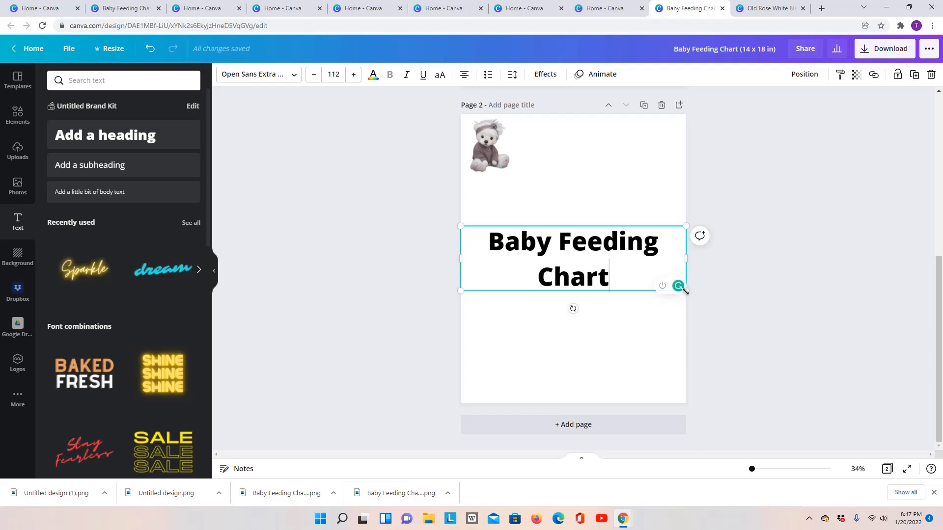
# - Shrink the heading to size 88.2 so it fits on one line, and set its font to Dream Avenue
pyautogui.moveTo(686, 291); pyautogui.dragTo(687, 253)
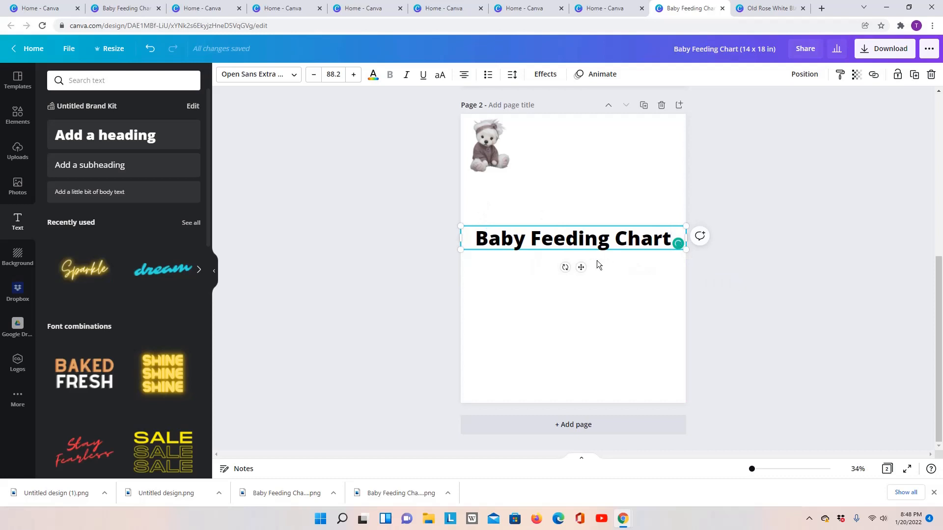
pyautogui.moveTo(583, 268)
pyautogui.mouseDown()
pyautogui.moveTo(594, 200)
pyautogui.moveTo(585, 267)
pyautogui.mouseUp()
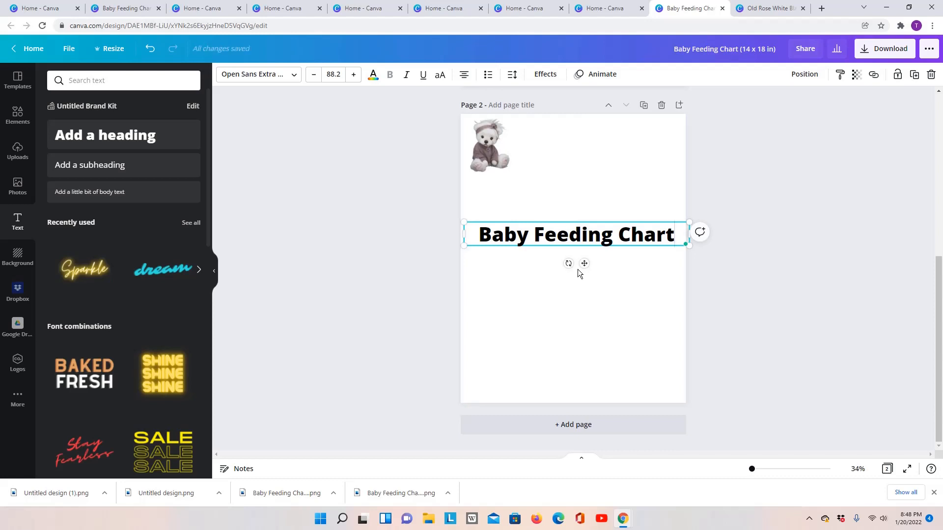
pyautogui.click(260, 77)
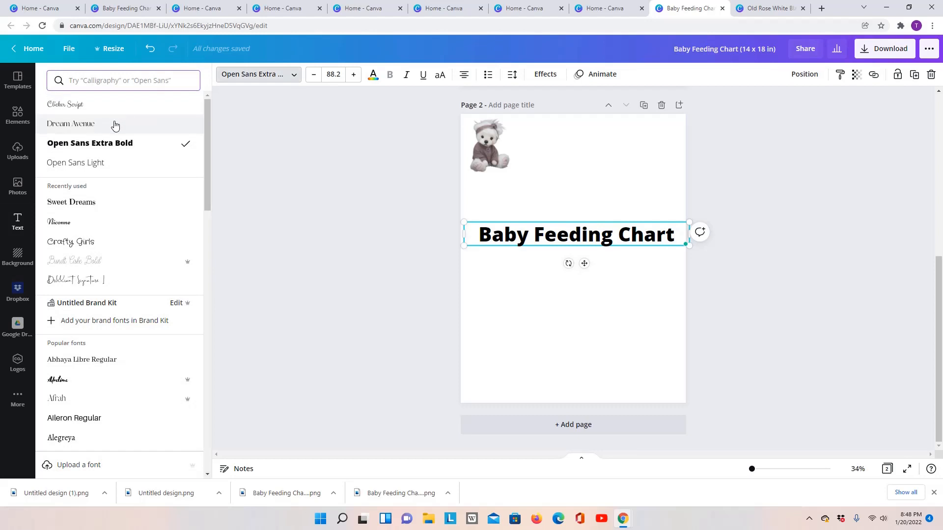
pyautogui.click(115, 125)
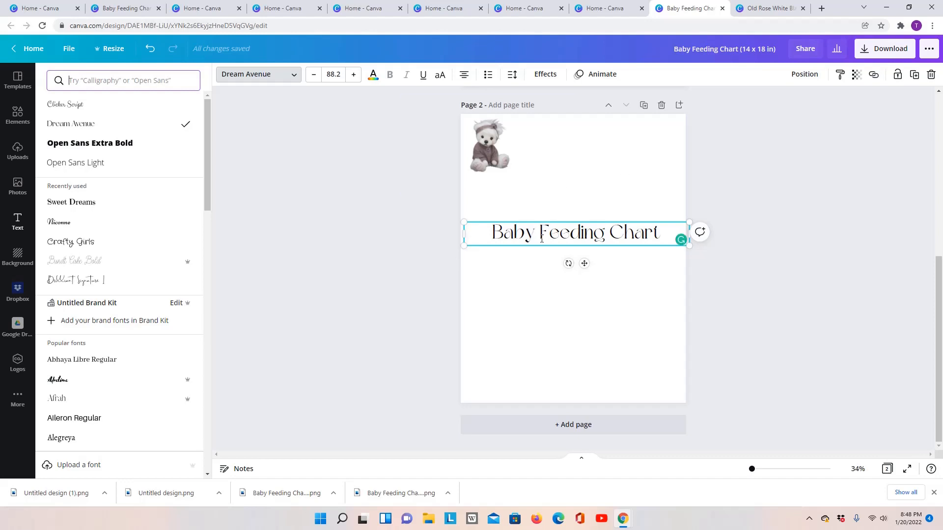
# - Apply a Shadow effect to the heading in light purple, with transparency 65 and offset 42
pyautogui.click(547, 78)
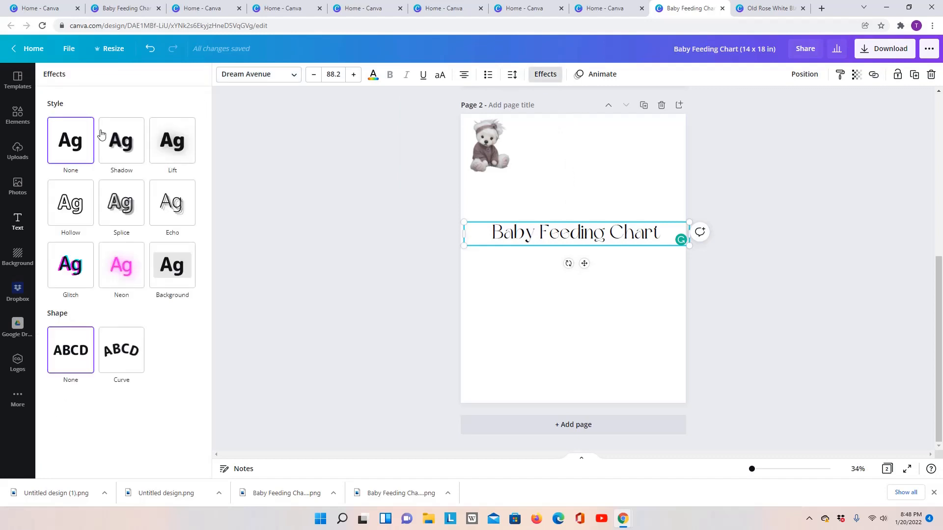
pyautogui.click(117, 148)
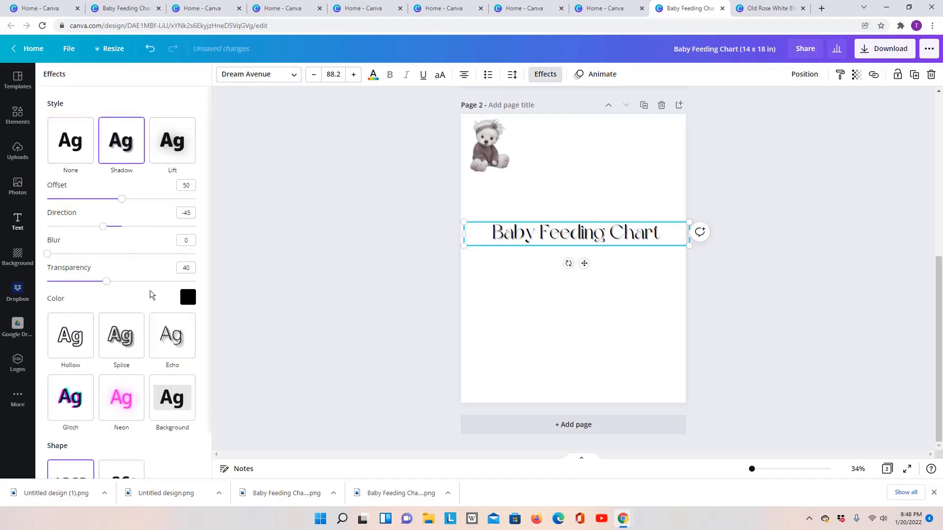
pyautogui.click(188, 301)
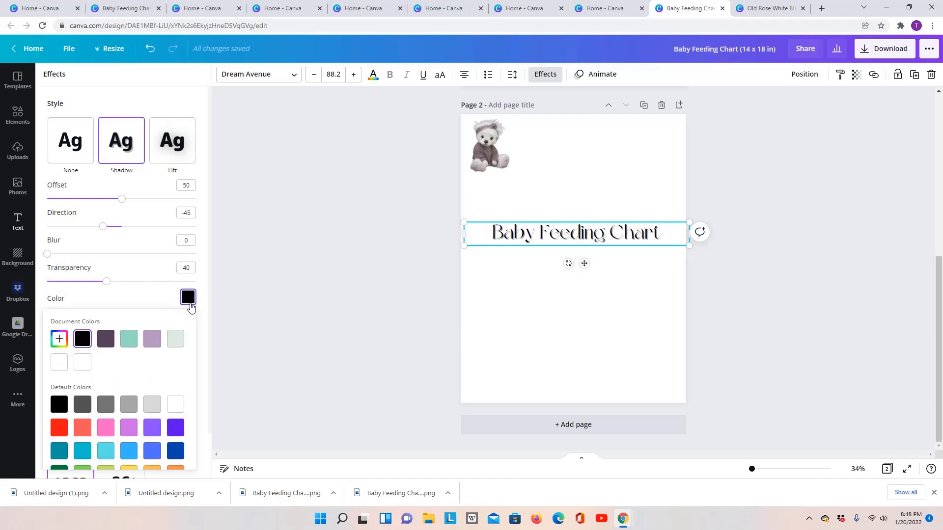
pyautogui.click(128, 426)
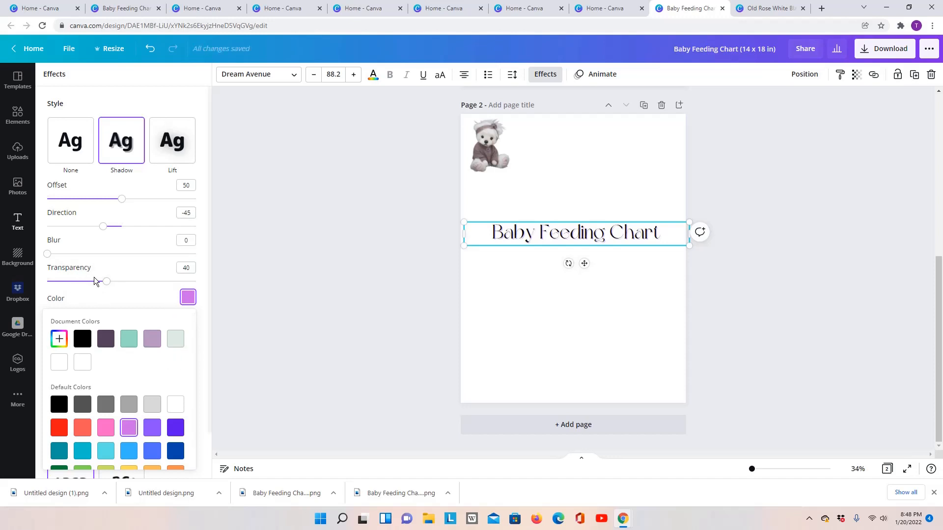
pyautogui.moveTo(107, 281); pyautogui.dragTo(145, 296)
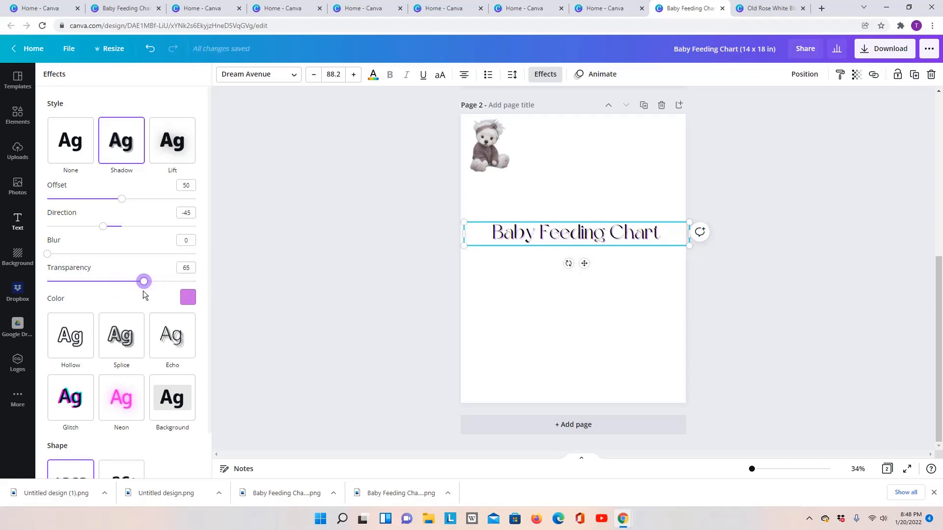
pyautogui.moveTo(121, 202)
pyautogui.mouseDown()
pyautogui.moveTo(88, 202)
pyautogui.moveTo(111, 211)
pyautogui.mouseUp()
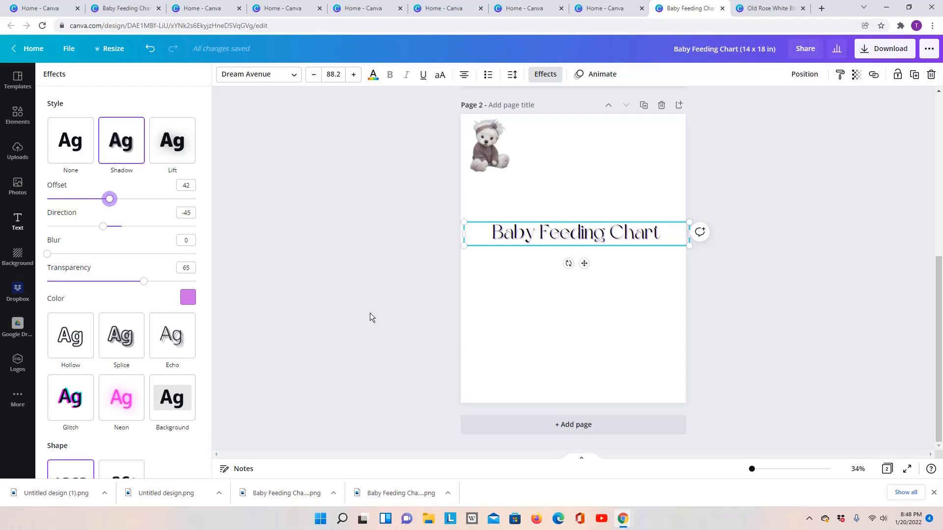
pyautogui.click(541, 302)
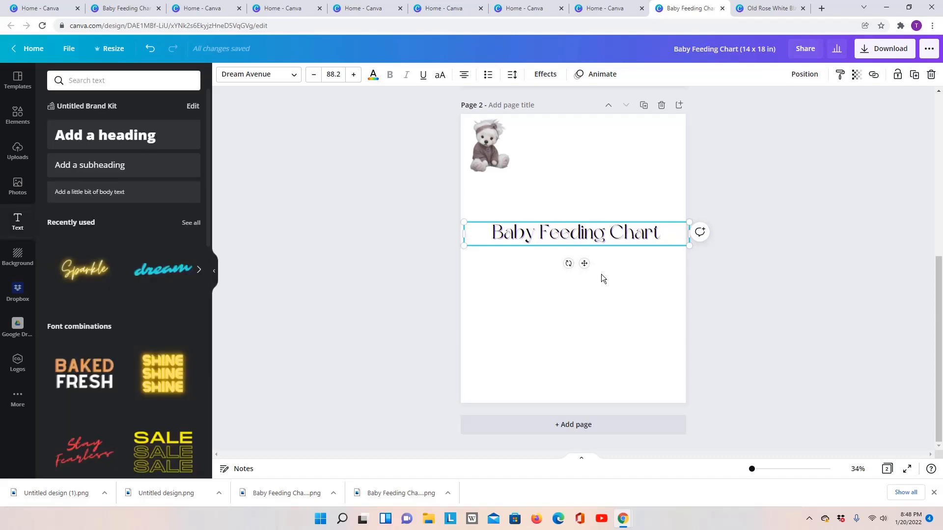
# - Move the heading to the top of the page beside the bear and enlarge it to size 93.6
pyautogui.moveTo(584, 264); pyautogui.dragTo(594, 173)
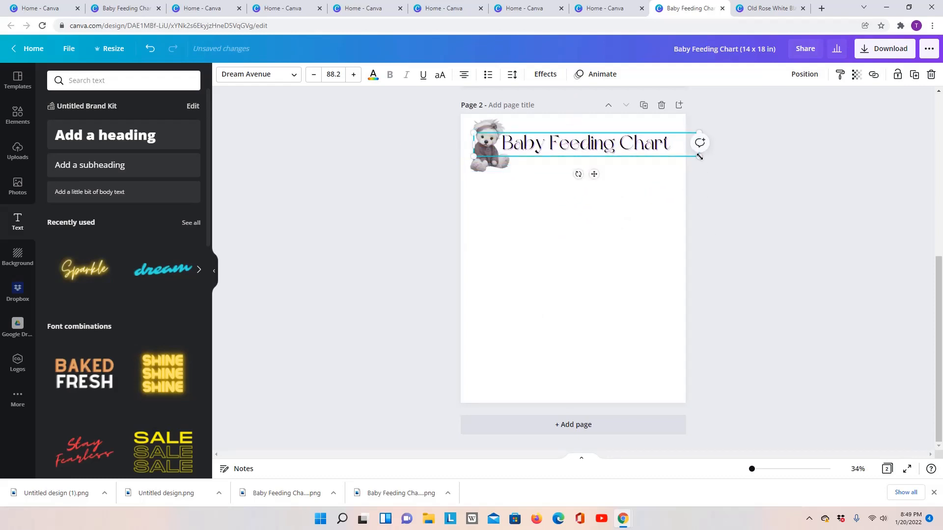
pyautogui.moveTo(699, 156)
pyautogui.mouseDown()
pyautogui.moveTo(730, 155)
pyautogui.moveTo(713, 158)
pyautogui.mouseUp()
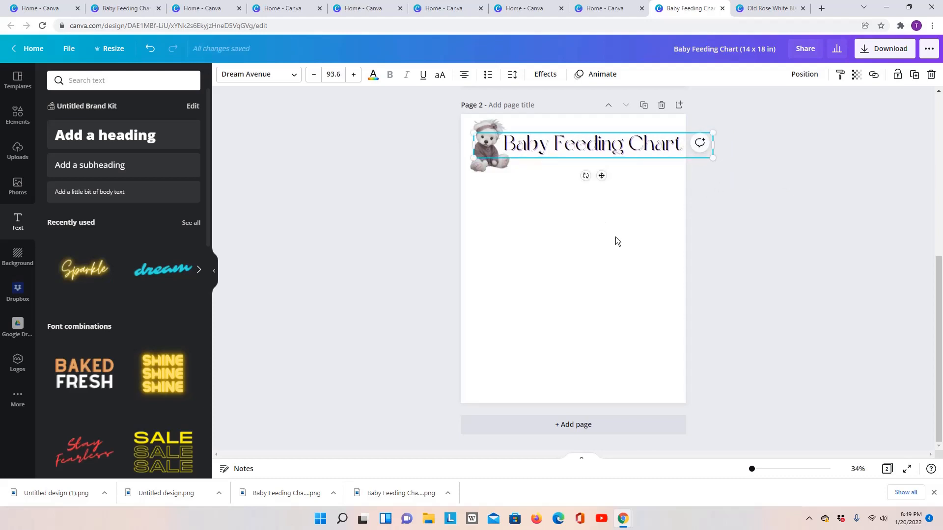
pyautogui.click(756, 229)
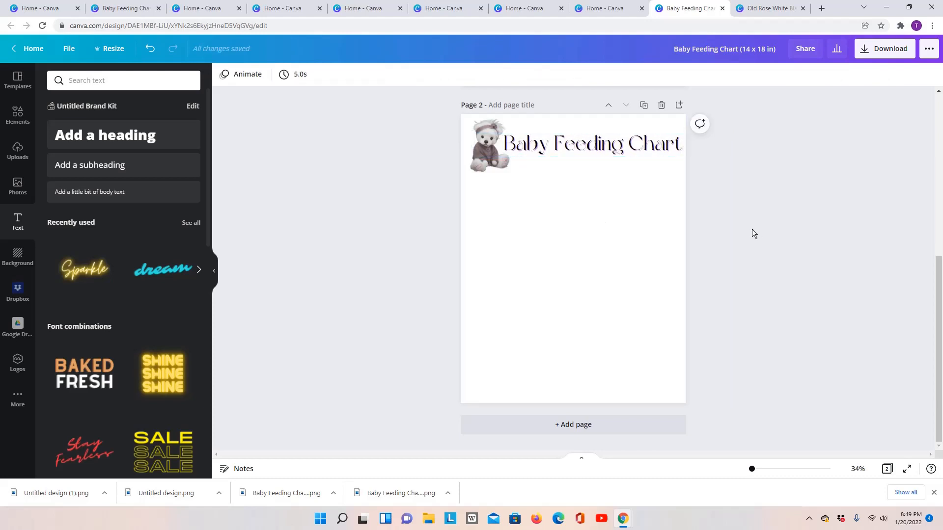
# - Add a subheading that reads "Date" and place it below the heading's right end at size 50.7
pyautogui.click(119, 166)
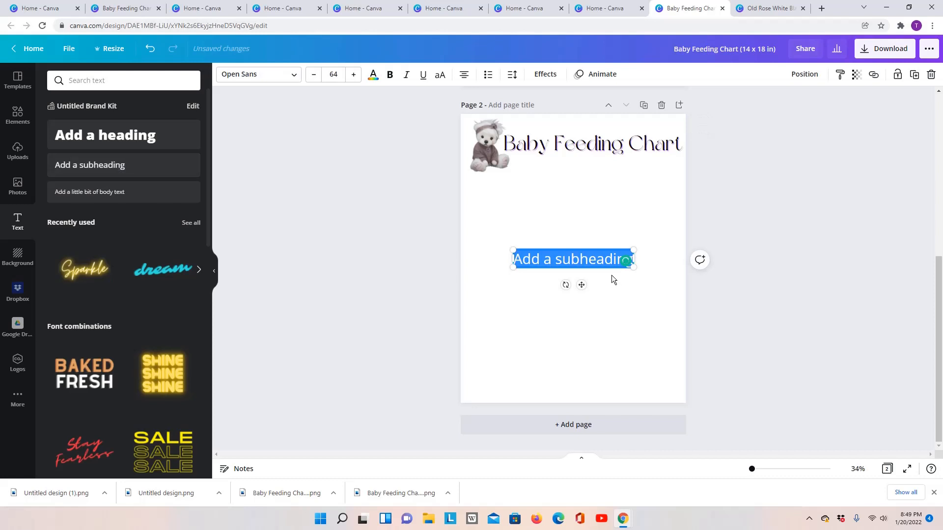
pyautogui.click(597, 260)
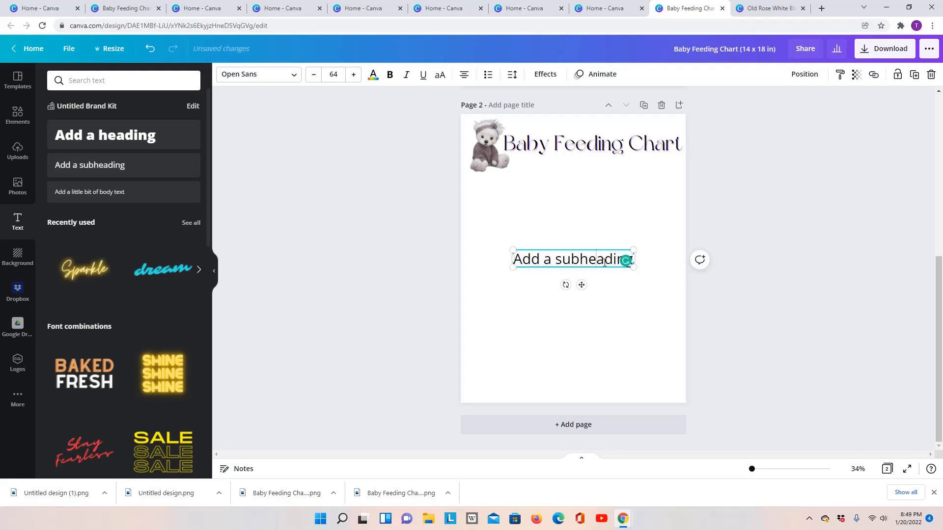
pyautogui.press('BackSpace')
pyautogui.press('BackSpace')
pyautogui.press('BackSpace')
pyautogui.press('BackSpace')
pyautogui.press('BackSpace')
pyautogui.press('BackSpace')
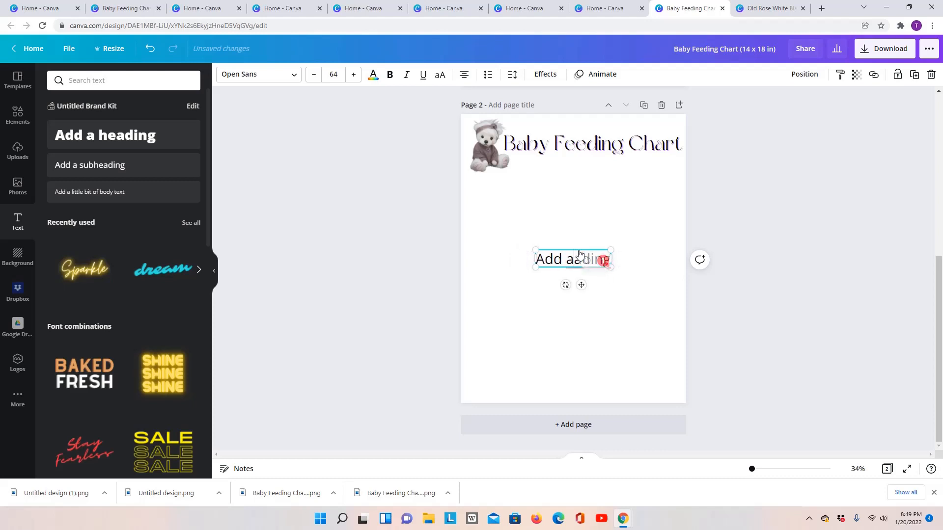
pyautogui.moveTo(580, 259)
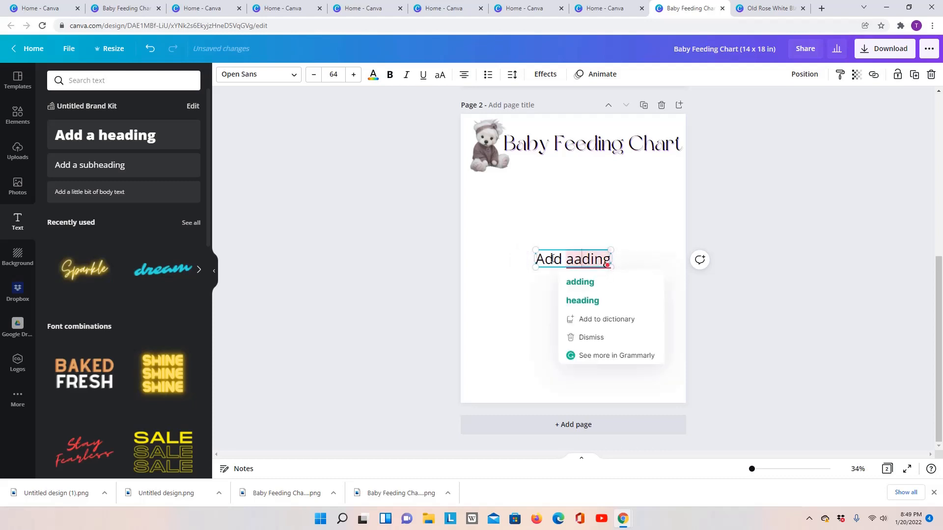
pyautogui.moveTo(534, 258)
pyautogui.mouseDown()
pyautogui.moveTo(544, 259)
pyautogui.moveTo(522, 258)
pyautogui.mouseUp()
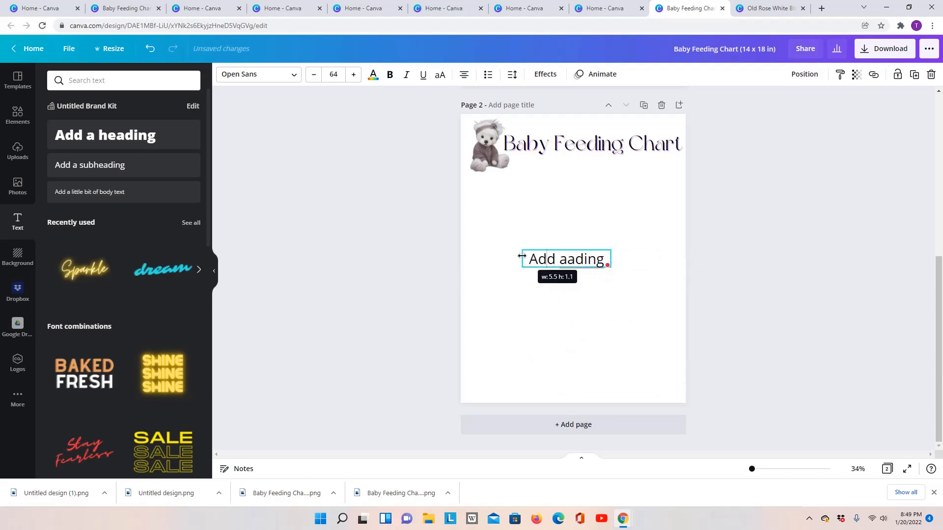
pyautogui.moveTo(603, 258); pyautogui.dragTo(524, 254)
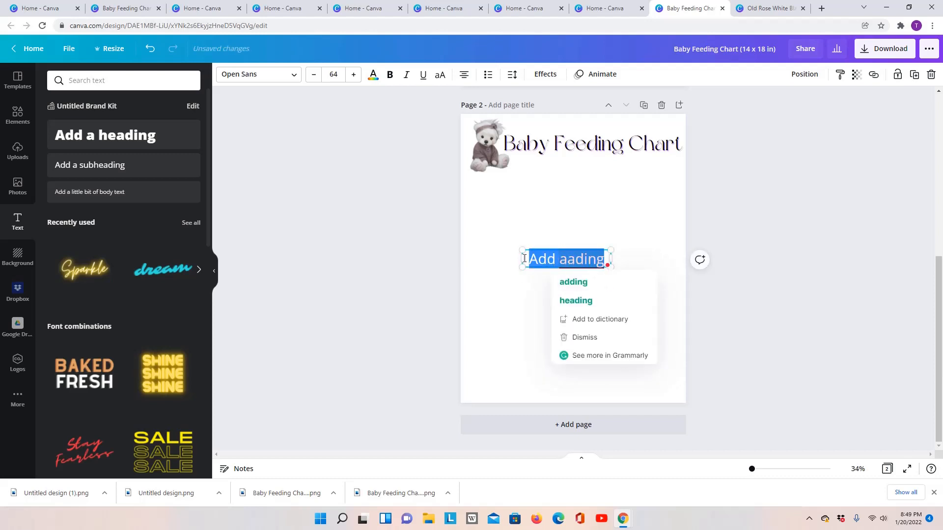
pyautogui.press('BackSpace')
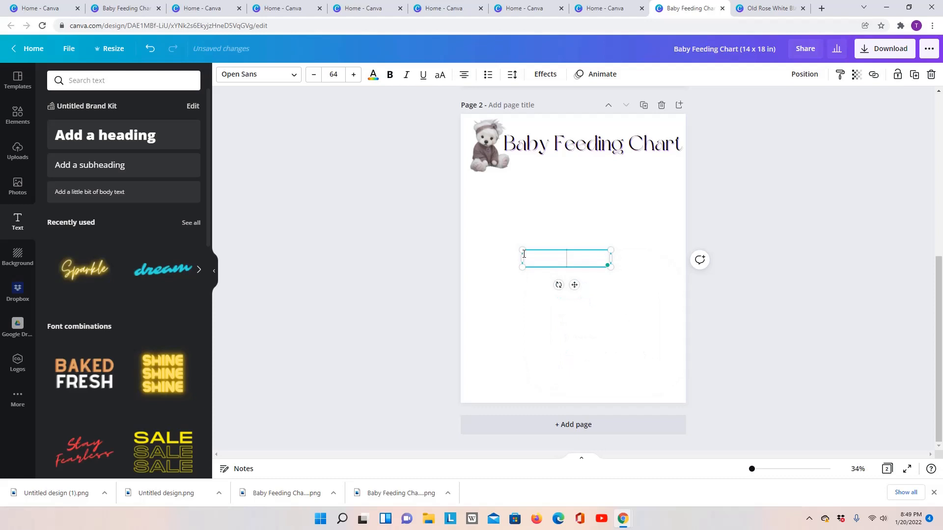
pyautogui.write('Date')
pyautogui.moveTo(574, 285); pyautogui.dragTo(662, 173)
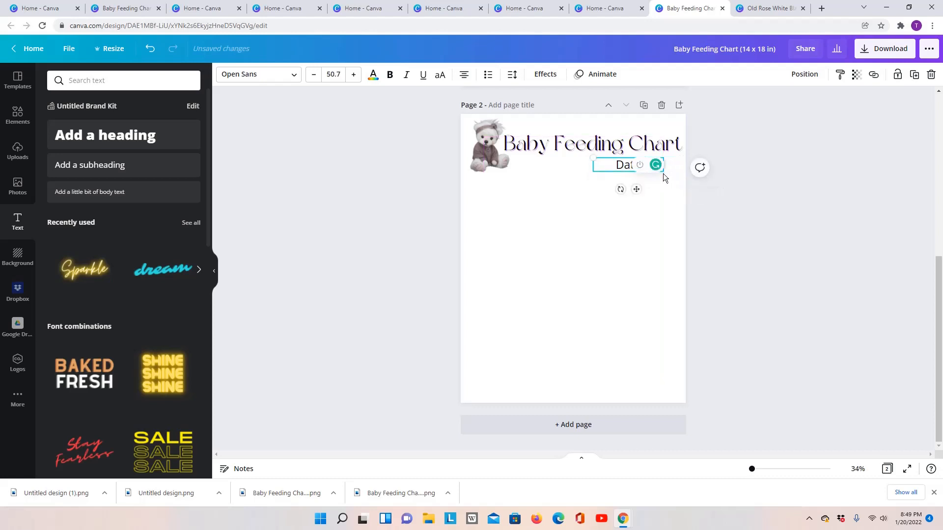
pyautogui.click(703, 198)
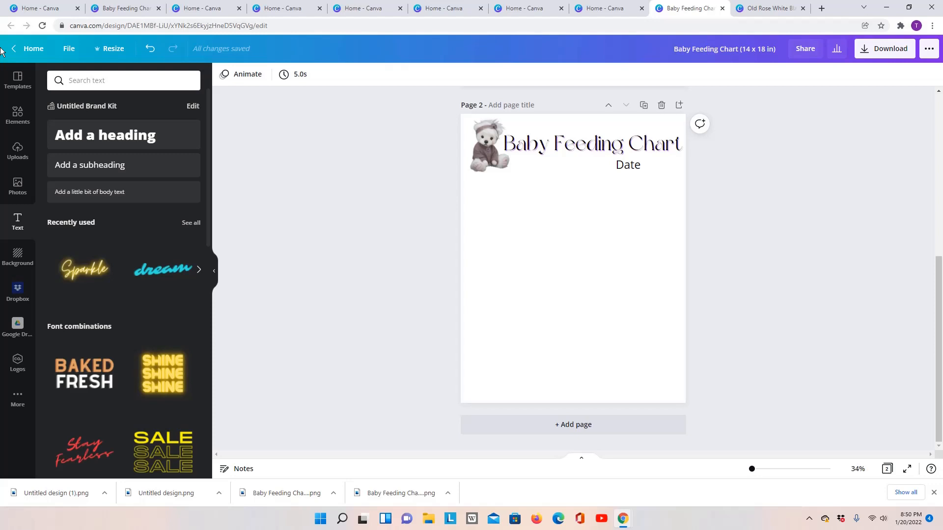
# - Add a plain solid line from the Lines & Shapes elements to page 2
pyautogui.click(28, 121)
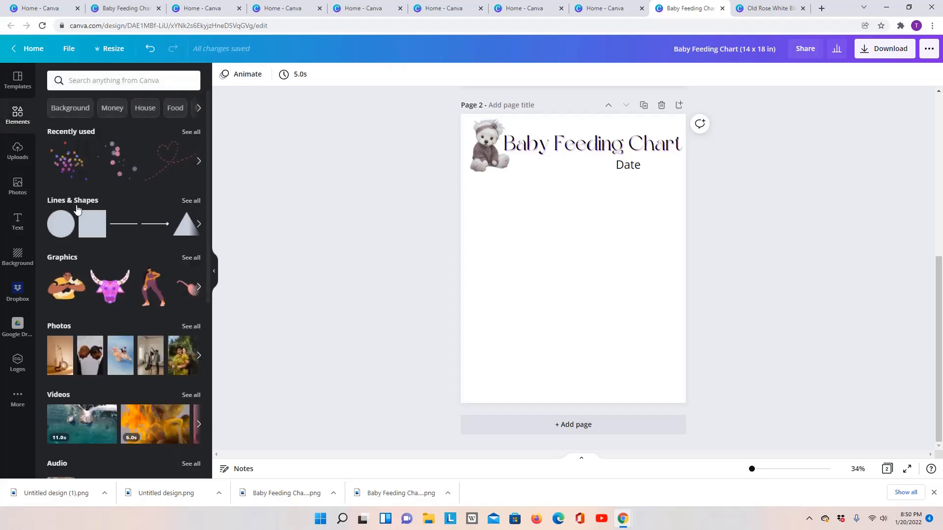
pyautogui.click(199, 227)
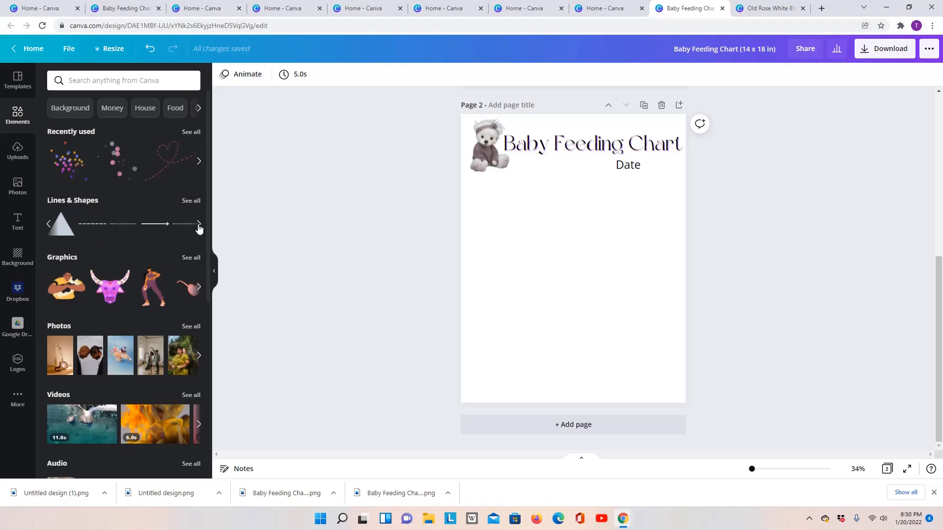
pyautogui.click(193, 201)
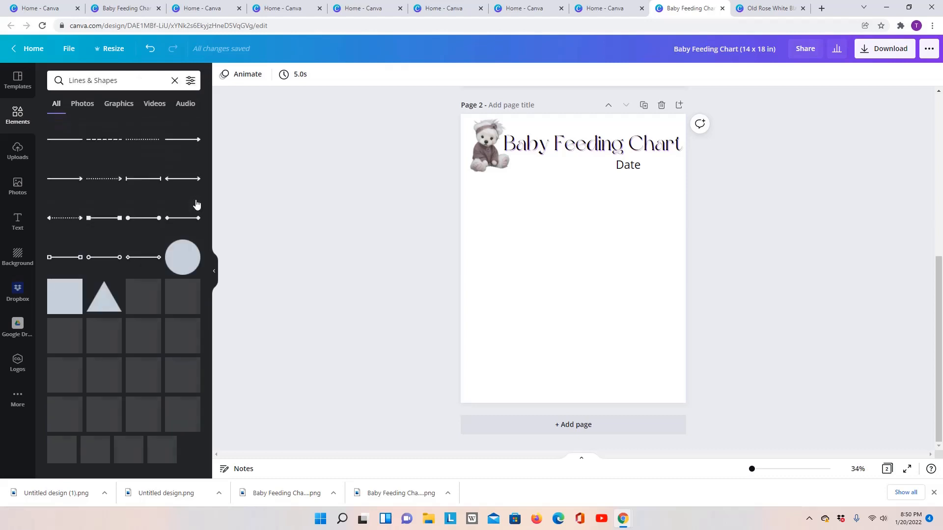
pyautogui.click(75, 146)
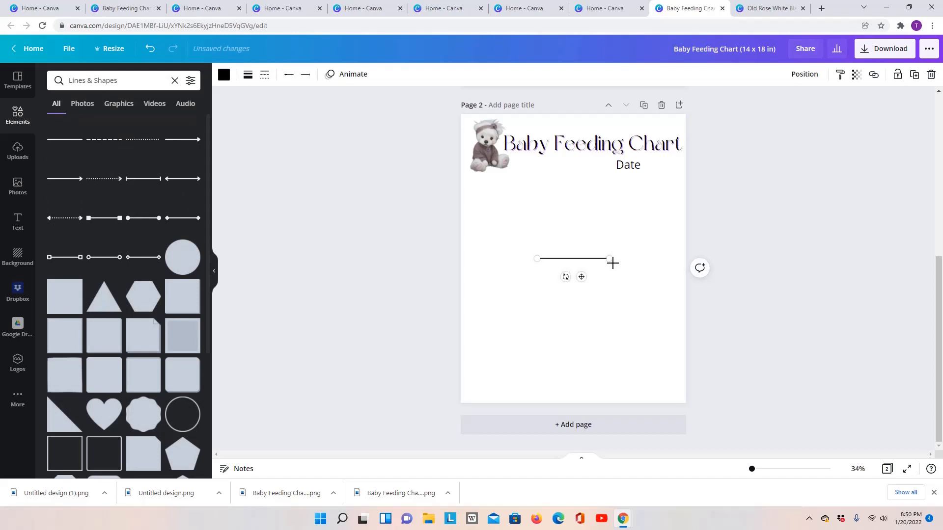
# - Shorten the plain line and place it right after the word "Date" as a short write-in blank
pyautogui.moveTo(607, 259); pyautogui.dragTo(665, 172)
pyautogui.moveTo(665, 171); pyautogui.dragTo(663, 171)
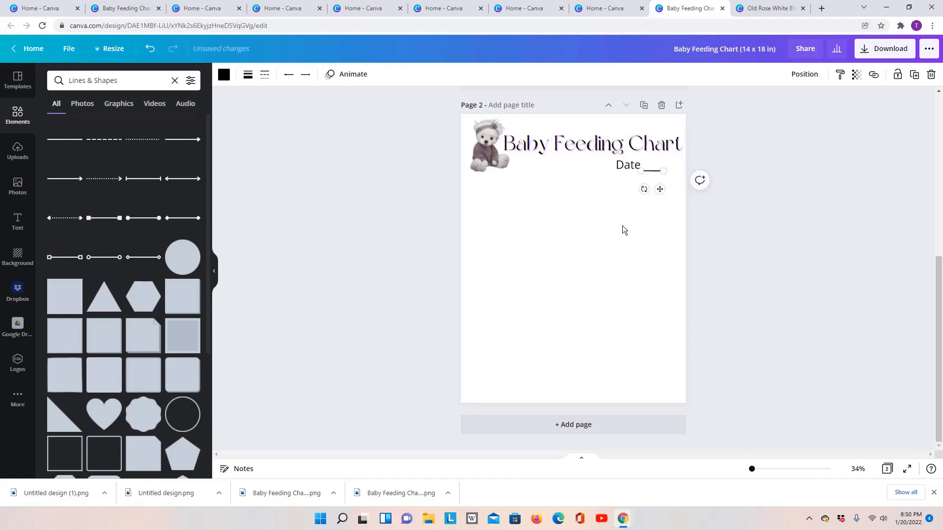
pyautogui.click(719, 242)
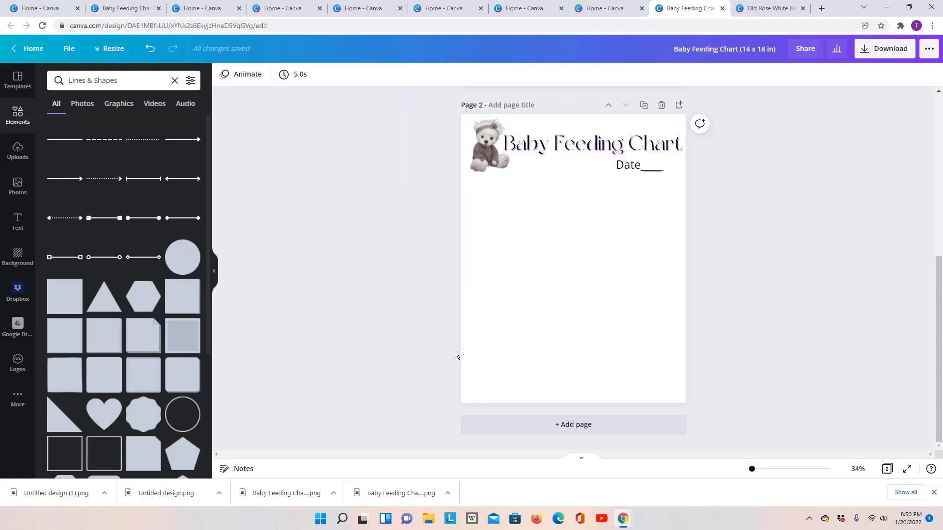
# - Add a square outline shape from Lines & Shapes to page 2 and recolor it bright light purple from the default colors
pyautogui.scroll(6, 454, 350)
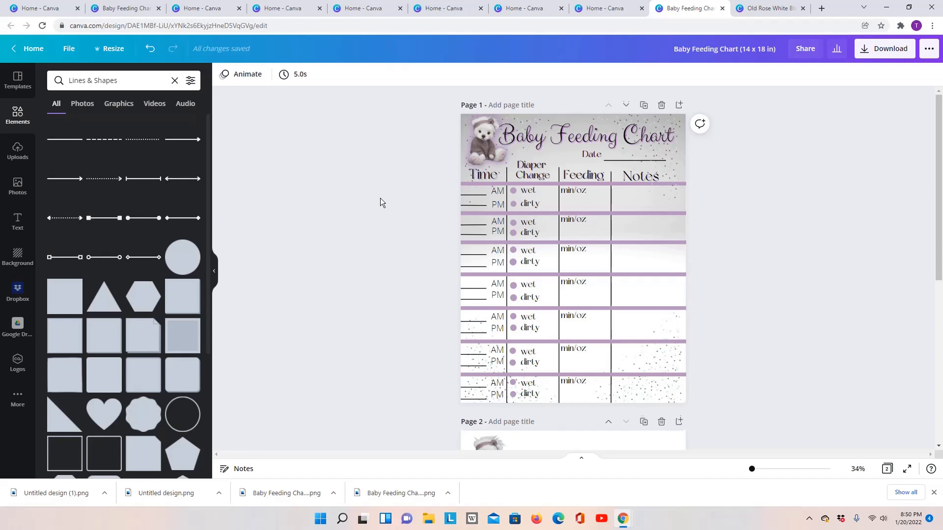
pyautogui.scroll(-1, 380, 198)
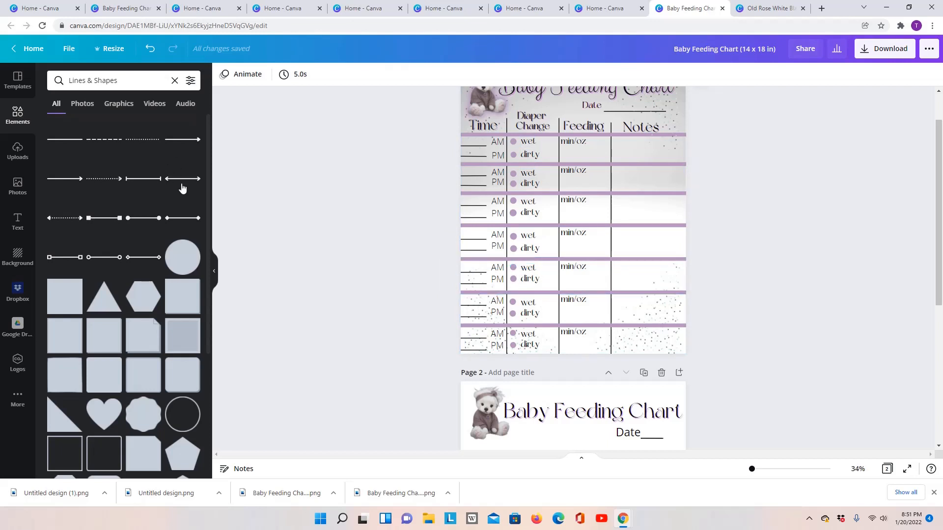
pyautogui.scroll(-4, 182, 188)
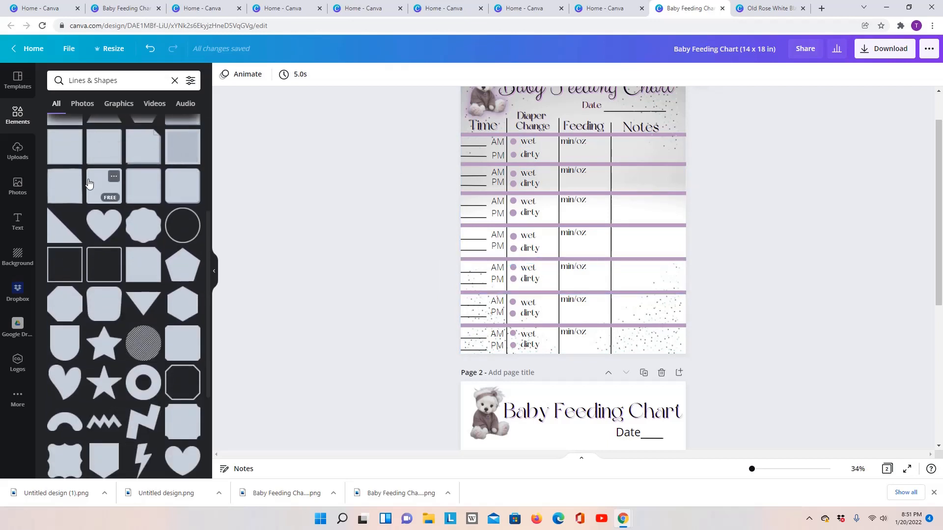
pyautogui.scroll(-1, 89, 183)
pyautogui.scroll(-5, 591, 309)
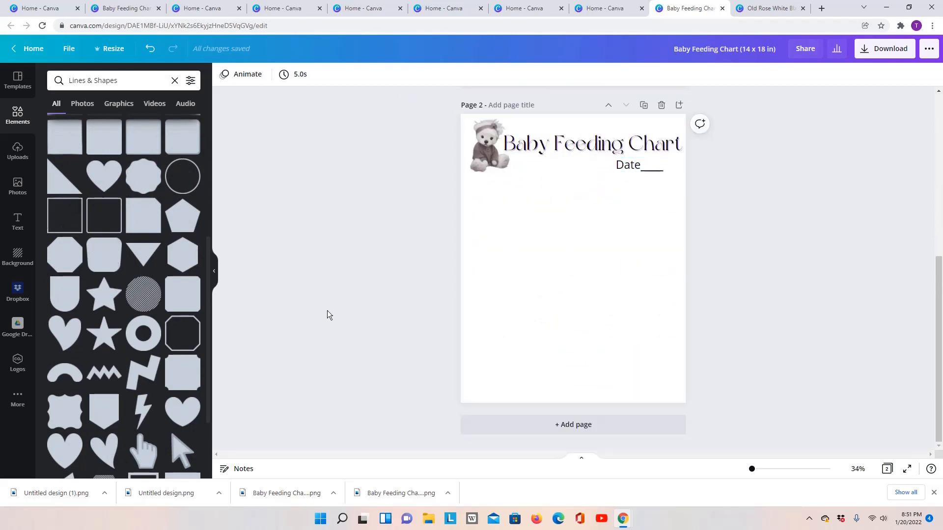
pyautogui.click(67, 221)
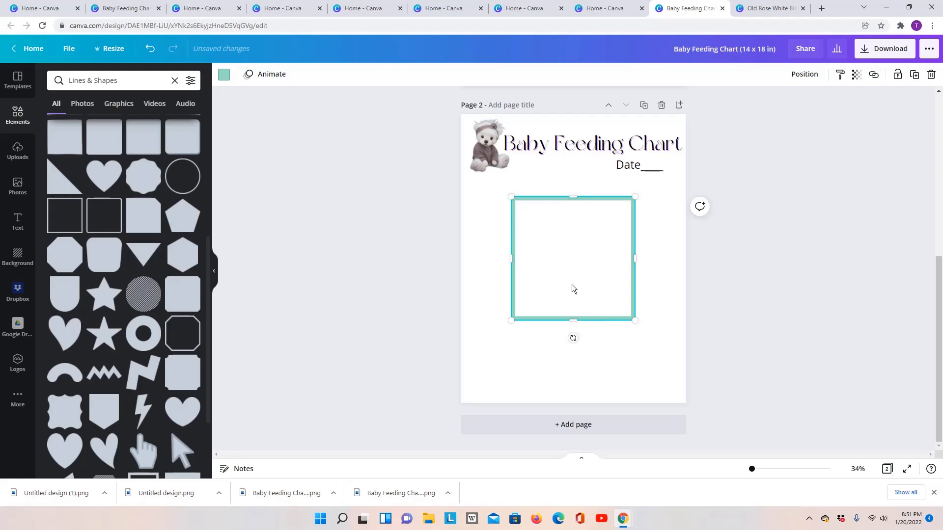
pyautogui.click(224, 75)
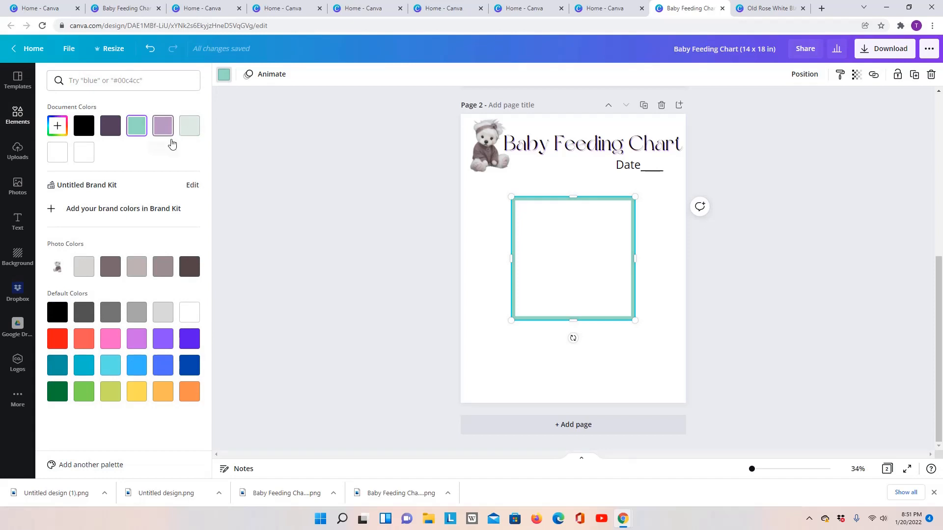
pyautogui.click(135, 339)
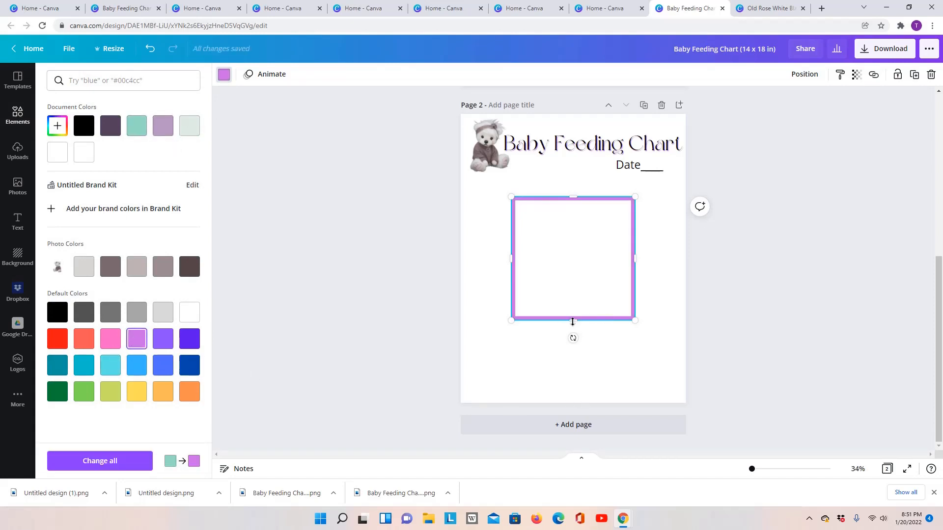
# - Flatten the purple outline into a thin band below the Date field and stretch it past both page sides
pyautogui.moveTo(572, 322); pyautogui.dragTo(581, 226)
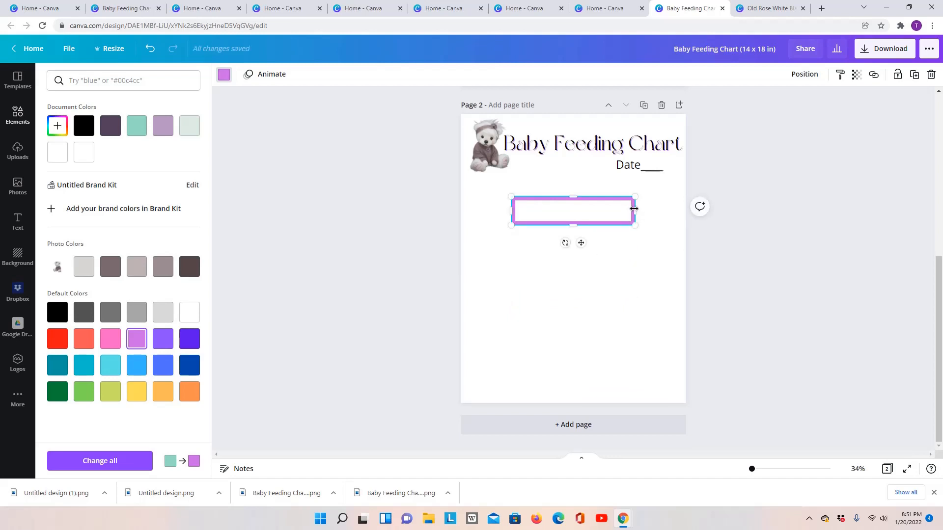
pyautogui.moveTo(648, 209); pyautogui.dragTo(720, 209)
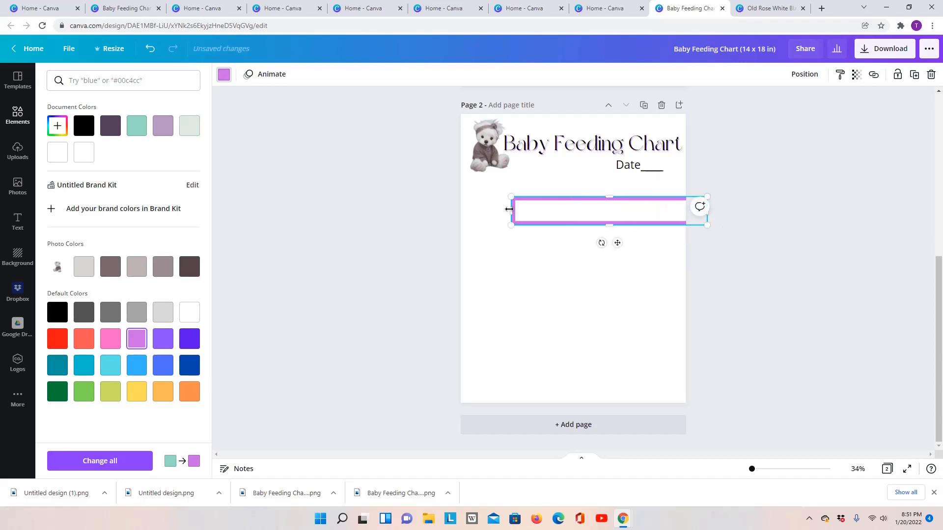
pyautogui.moveTo(511, 209); pyautogui.dragTo(442, 208)
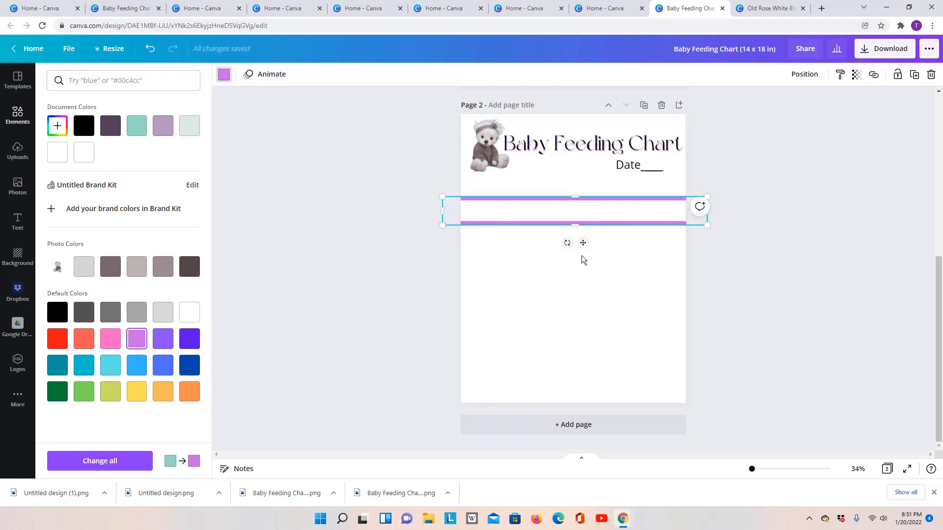
pyautogui.moveTo(582, 240); pyautogui.dragTo(583, 243)
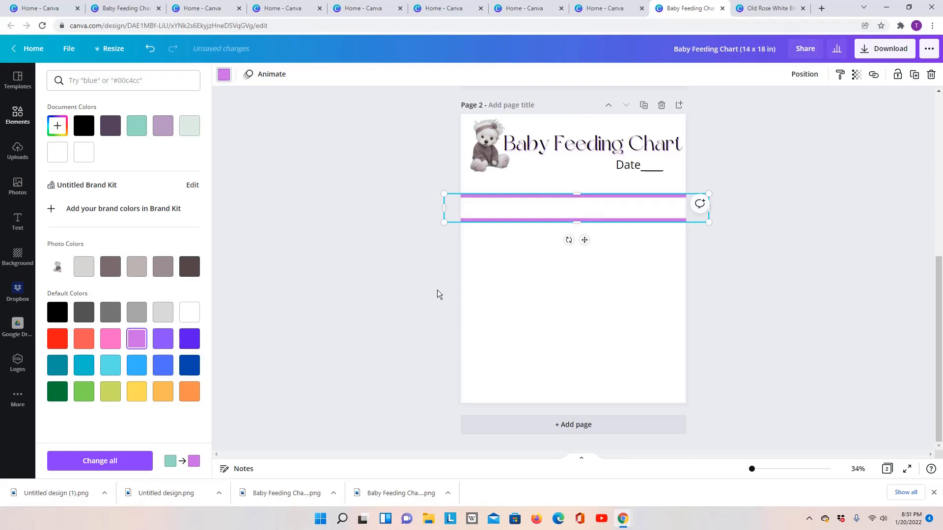
pyautogui.press('Escape')
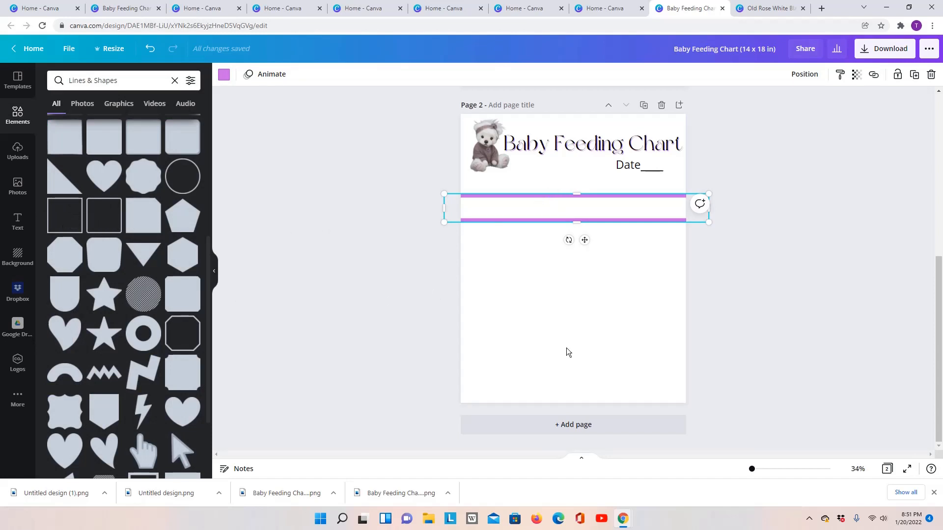
# - Add a second square outline shape to page 2 and color it the same light purple as the first band
pyautogui.click(75, 217)
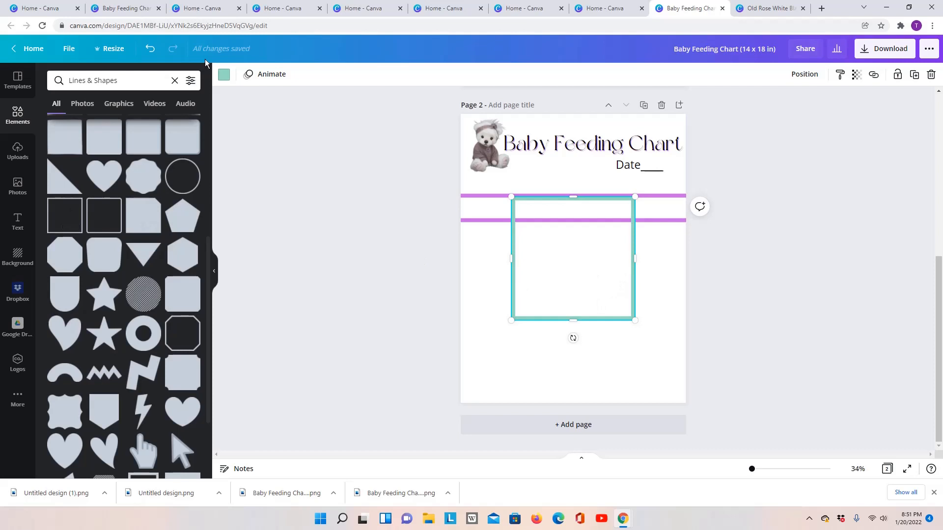
pyautogui.click(223, 75)
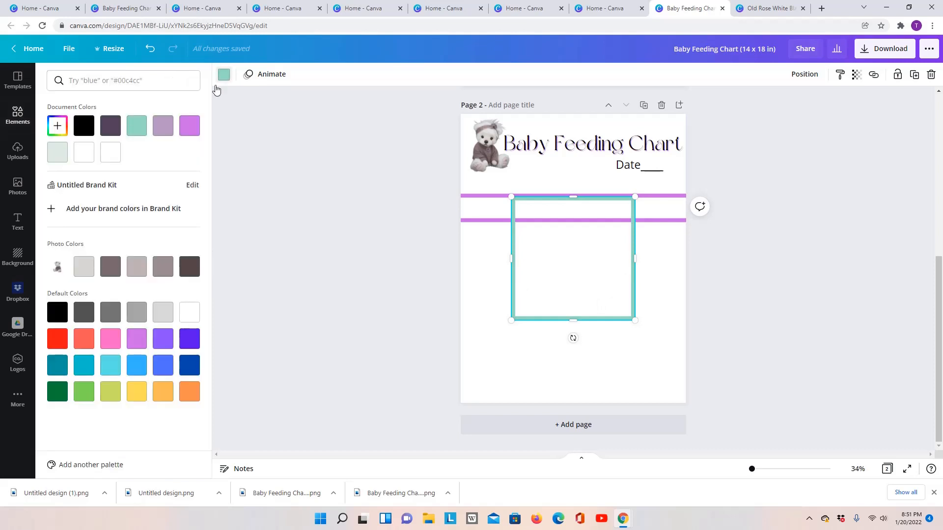
pyautogui.click(190, 126)
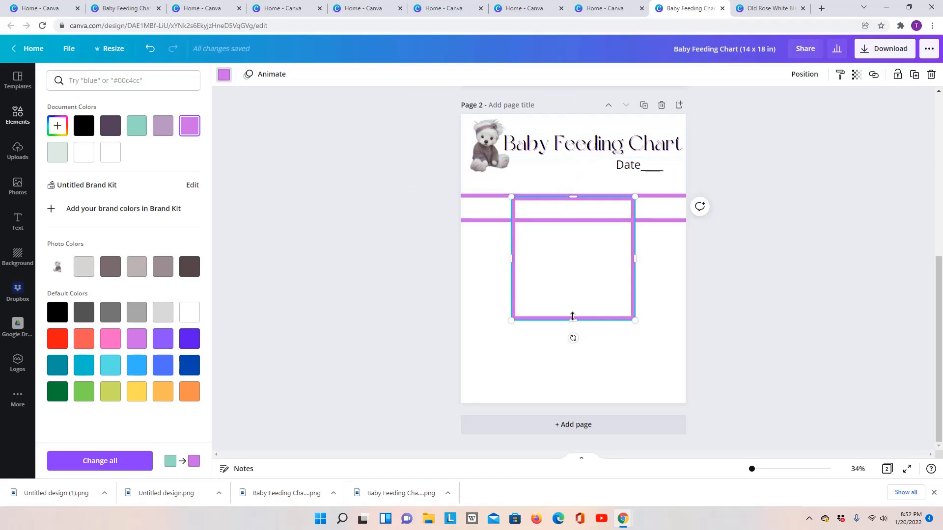
# - Flatten the second outline to row height, stretch it past both page sides, and place it one row below the first band
pyautogui.moveTo(577, 318); pyautogui.dragTo(575, 242)
pyautogui.moveTo(575, 194); pyautogui.dragTo(573, 215)
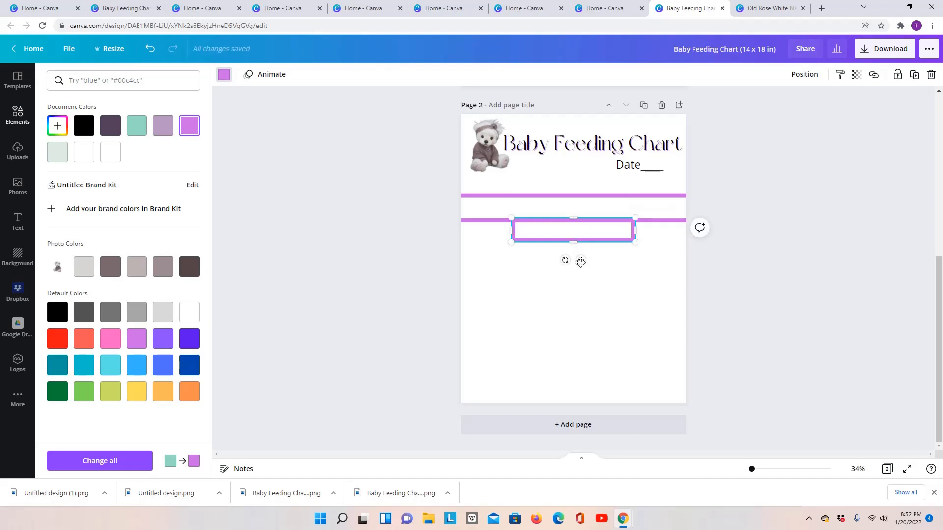
pyautogui.moveTo(579, 260)
pyautogui.mouseDown()
pyautogui.moveTo(576, 234)
pyautogui.moveTo(579, 269)
pyautogui.mouseUp()
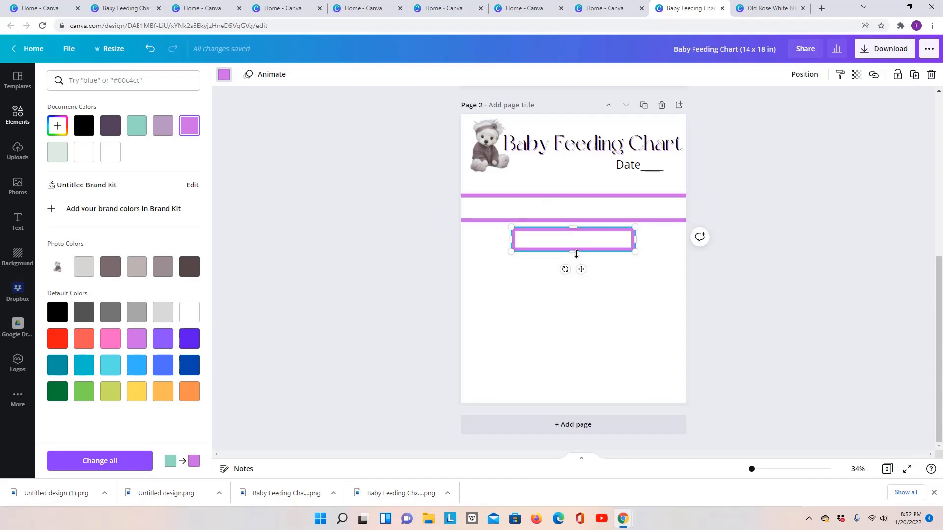
pyautogui.moveTo(576, 253)
pyautogui.mouseDown()
pyautogui.moveTo(576, 239)
pyautogui.moveTo(576, 268)
pyautogui.moveTo(567, 254)
pyautogui.mouseUp()
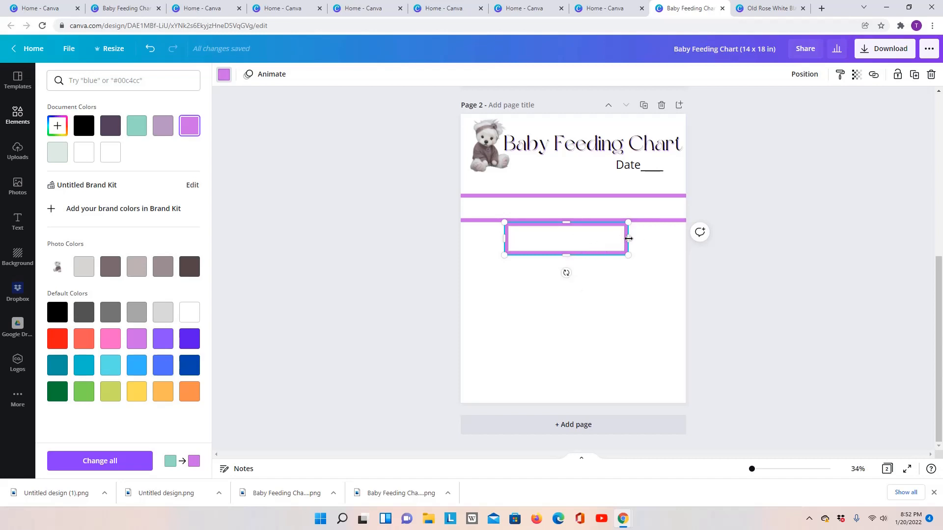
pyautogui.moveTo(628, 239); pyautogui.dragTo(699, 239)
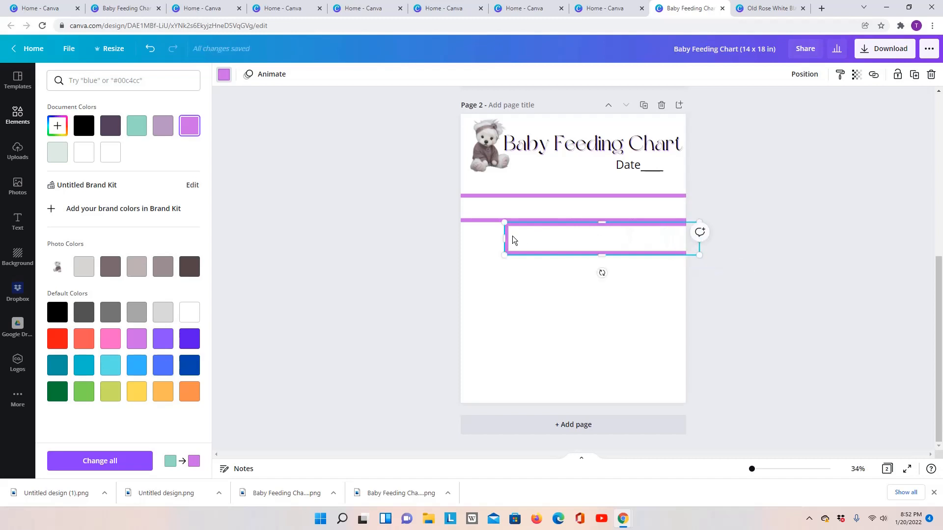
pyautogui.moveTo(502, 237); pyautogui.dragTo(434, 238)
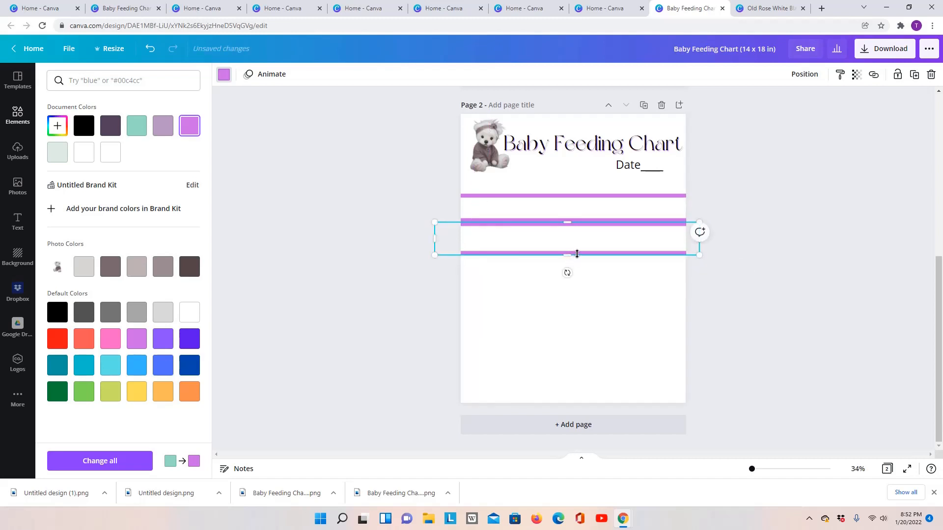
pyautogui.moveTo(577, 254); pyautogui.dragTo(576, 293)
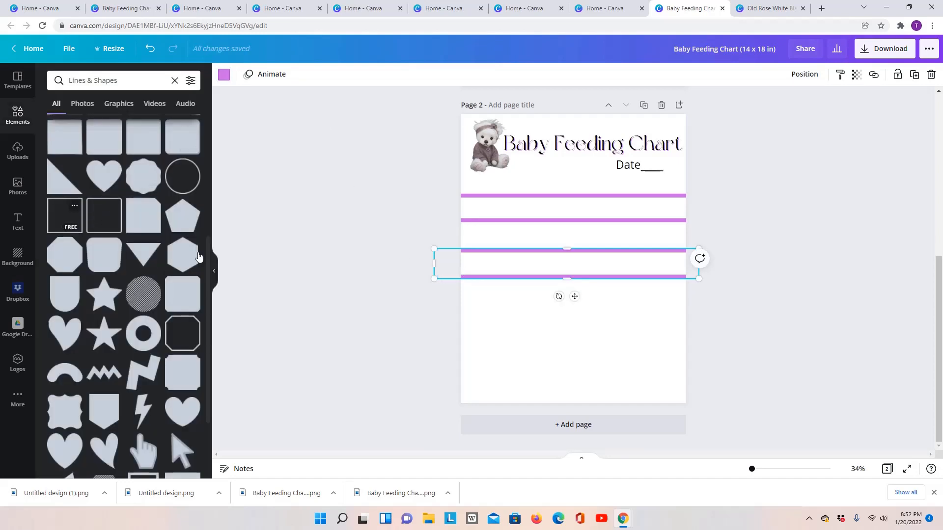
# - Add a third square outline shape to page 2 and match its color to the existing light purple bands
pyautogui.click(68, 218)
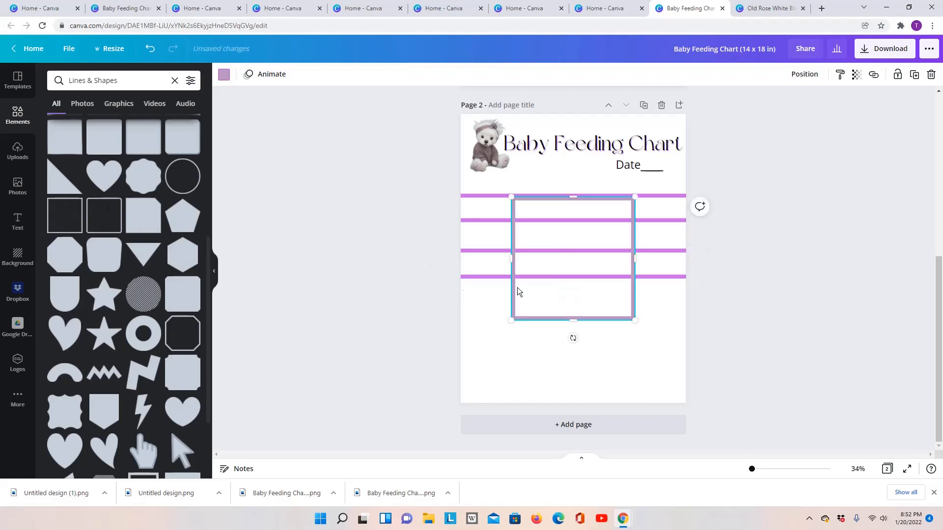
pyautogui.click(224, 75)
pyautogui.click(196, 129)
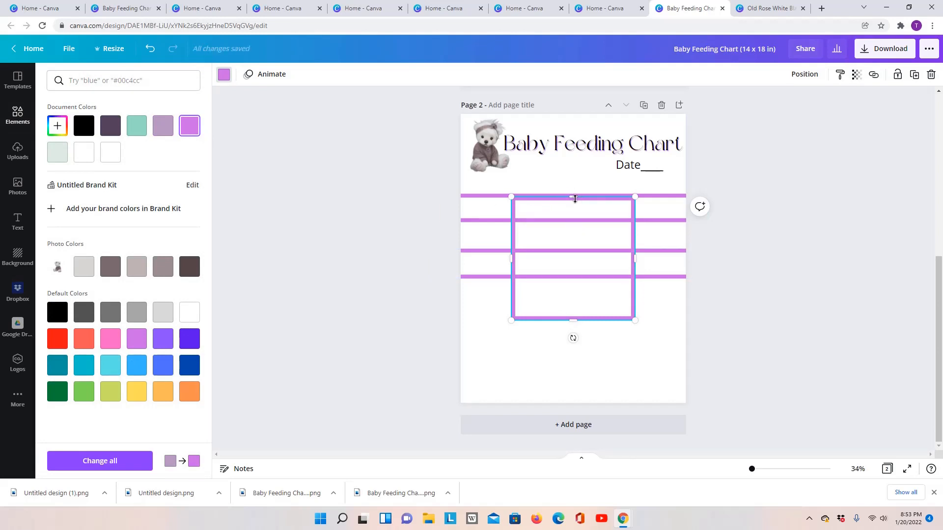
# - Flatten the third outline, move it one row below the second band, and stretch it past both page sides
pyautogui.moveTo(572, 323); pyautogui.dragTo(570, 224)
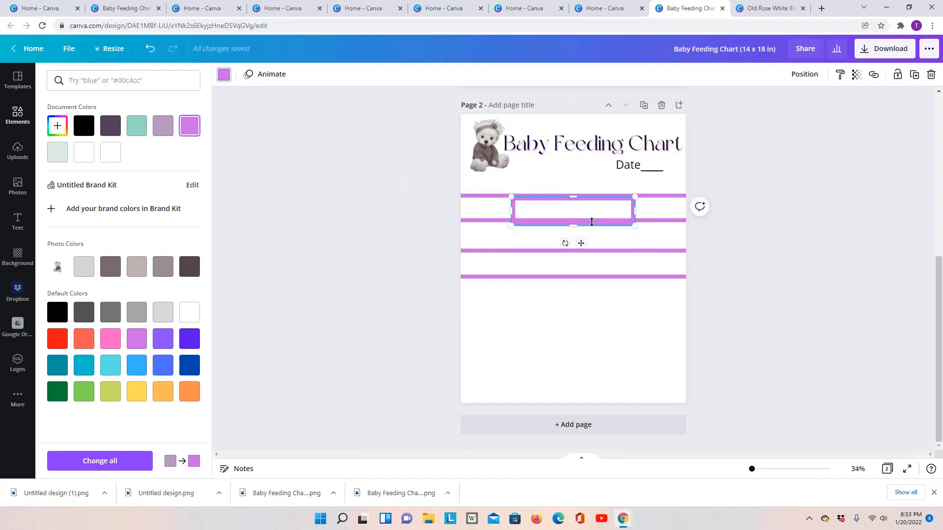
pyautogui.moveTo(581, 243); pyautogui.dragTo(574, 348)
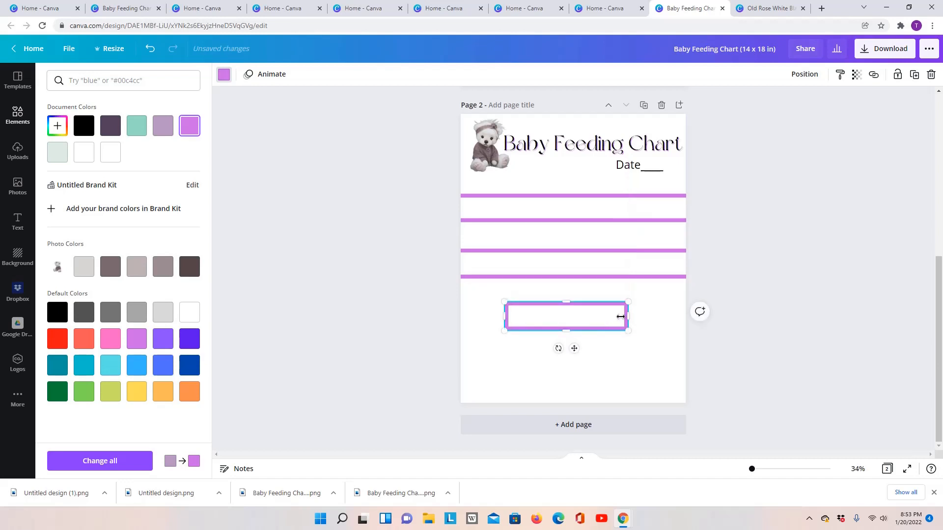
pyautogui.moveTo(620, 316); pyautogui.dragTo(717, 316)
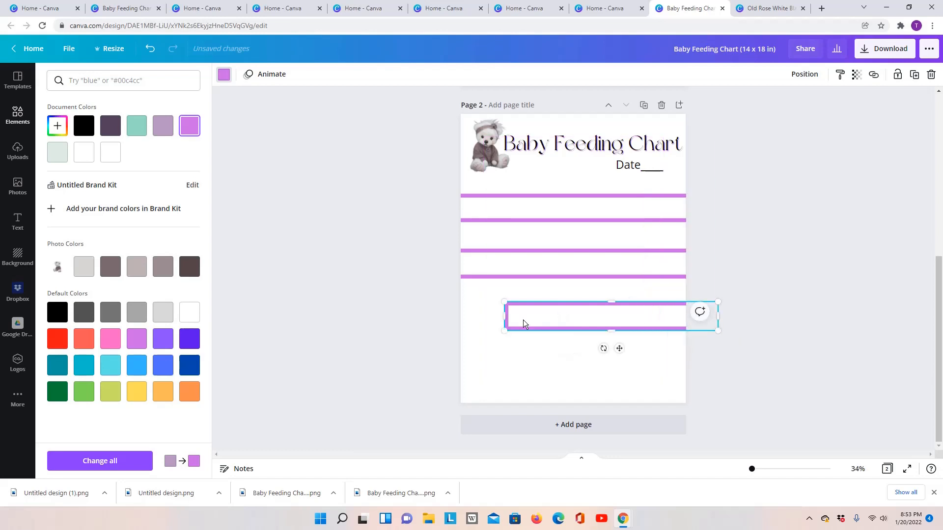
pyautogui.moveTo(503, 316); pyautogui.dragTo(441, 317)
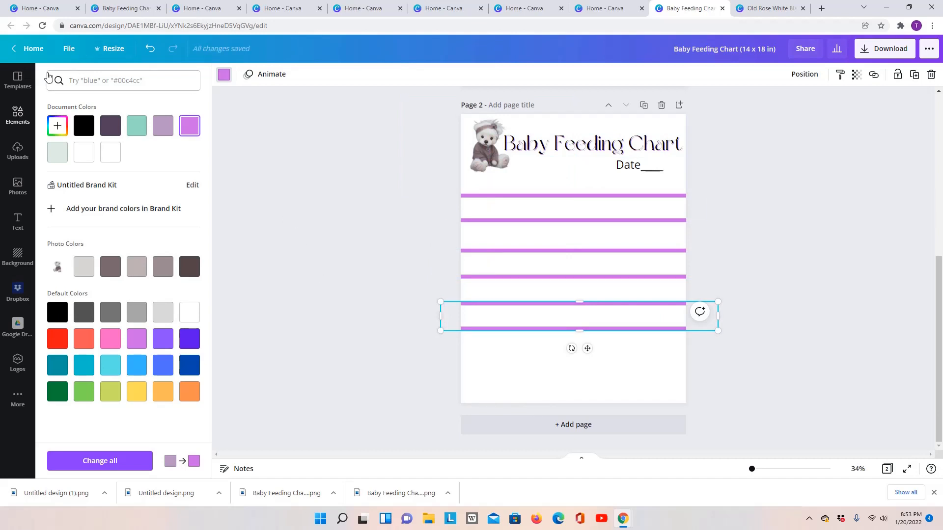
# - Add a plain line and make it a vertical column divider from just above the first purple line to the page bottom
pyautogui.click(19, 117)
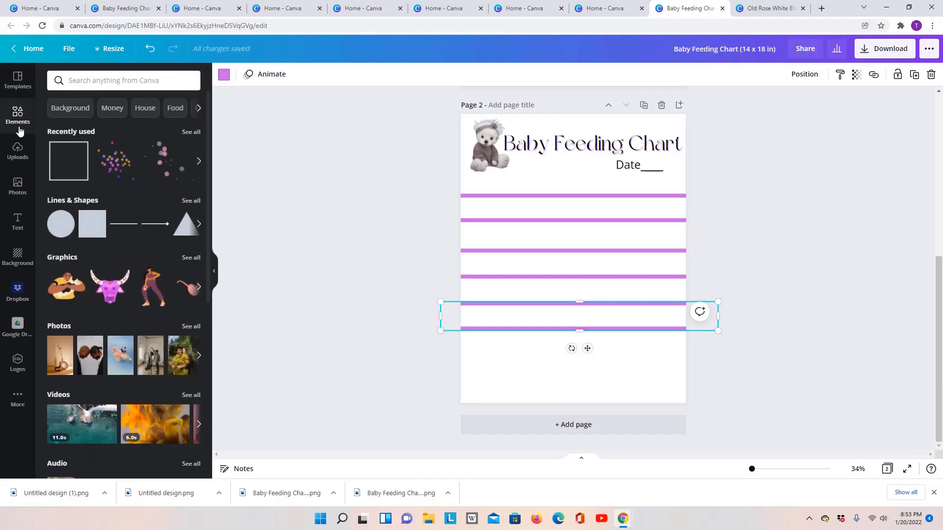
pyautogui.click(127, 228)
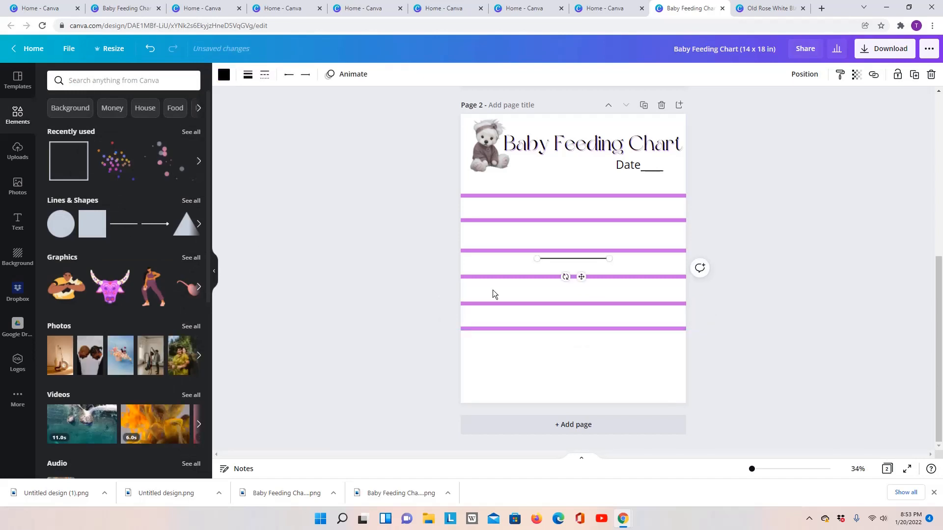
pyautogui.moveTo(608, 258); pyautogui.dragTo(537, 184)
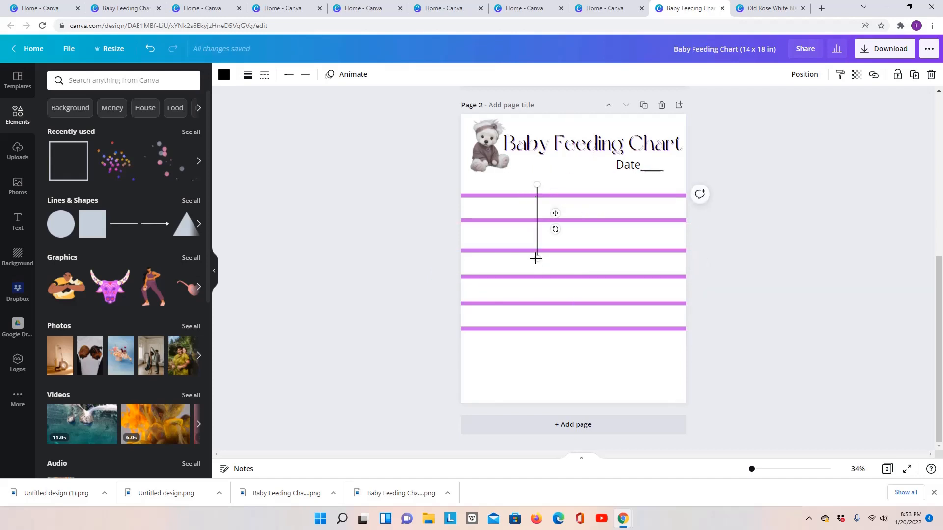
pyautogui.moveTo(537, 259); pyautogui.dragTo(534, 402)
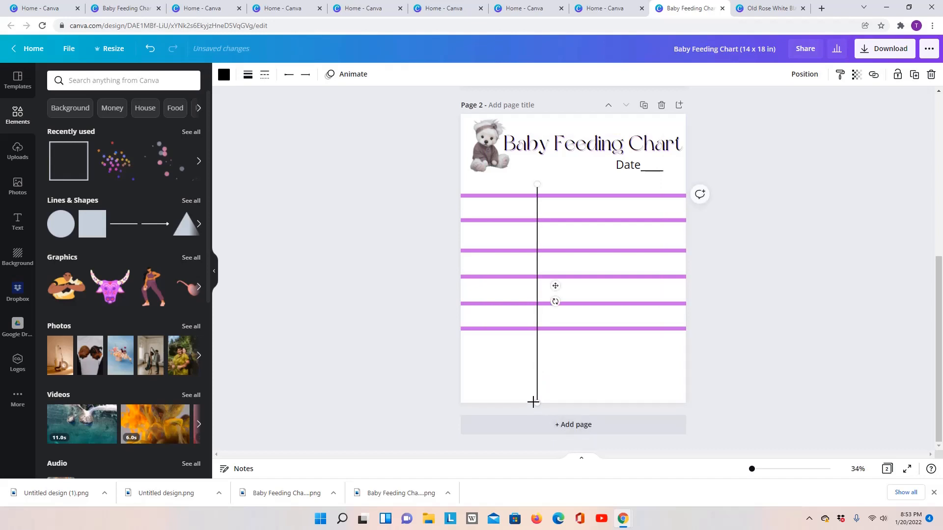
# - Add a second vertical divider line of the same height, a short distance to the right of the first one
pyautogui.click(129, 229)
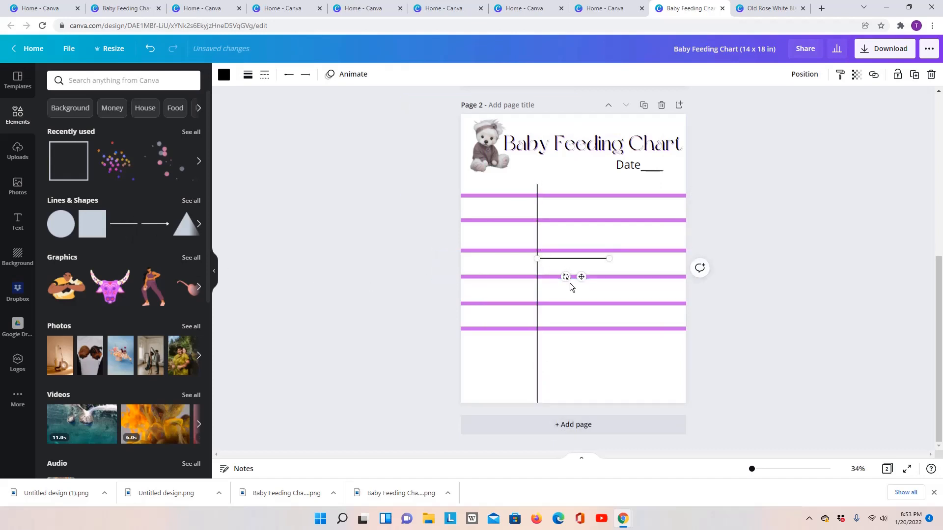
pyautogui.moveTo(581, 277)
pyautogui.mouseDown()
pyautogui.moveTo(599, 276)
pyautogui.moveTo(592, 280)
pyautogui.mouseUp()
pyautogui.moveTo(592, 281); pyautogui.dragTo(561, 184)
pyautogui.moveTo(560, 263); pyautogui.dragTo(557, 400)
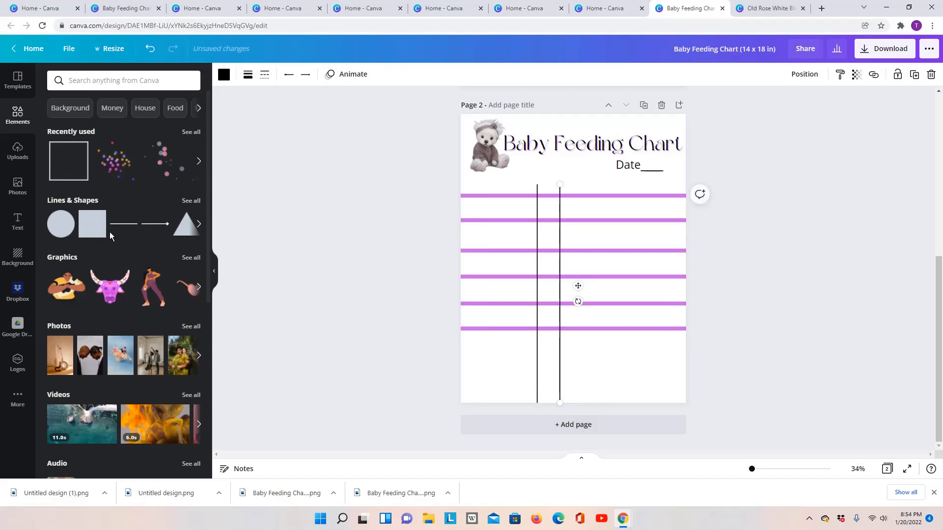
# - Add a third vertical divider line, matching the others in height, a short distance to the right of the second
pyautogui.click(126, 233)
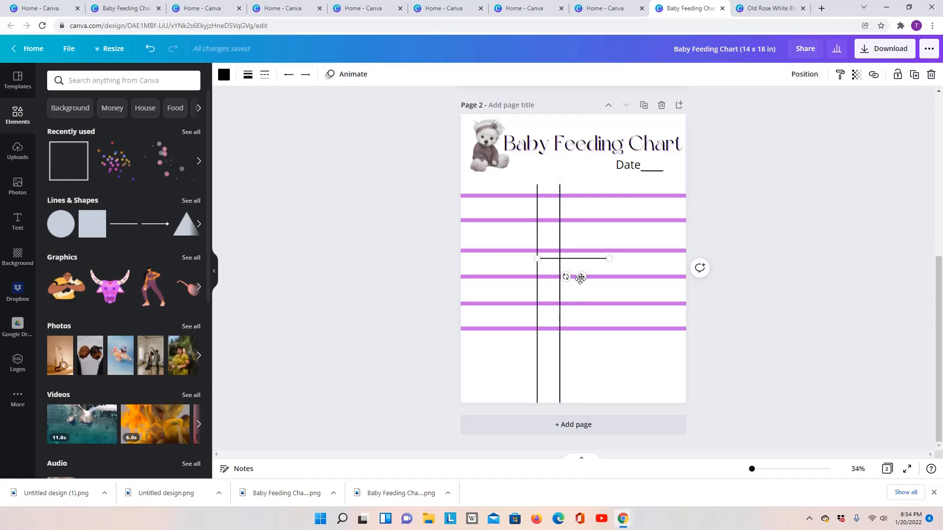
pyautogui.moveTo(580, 276); pyautogui.dragTo(580, 185)
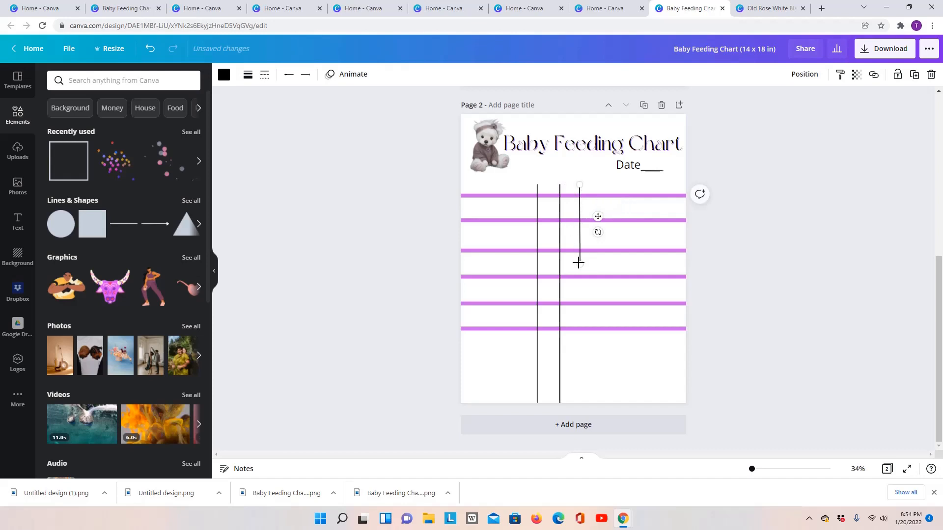
pyautogui.moveTo(580, 263); pyautogui.dragTo(575, 403)
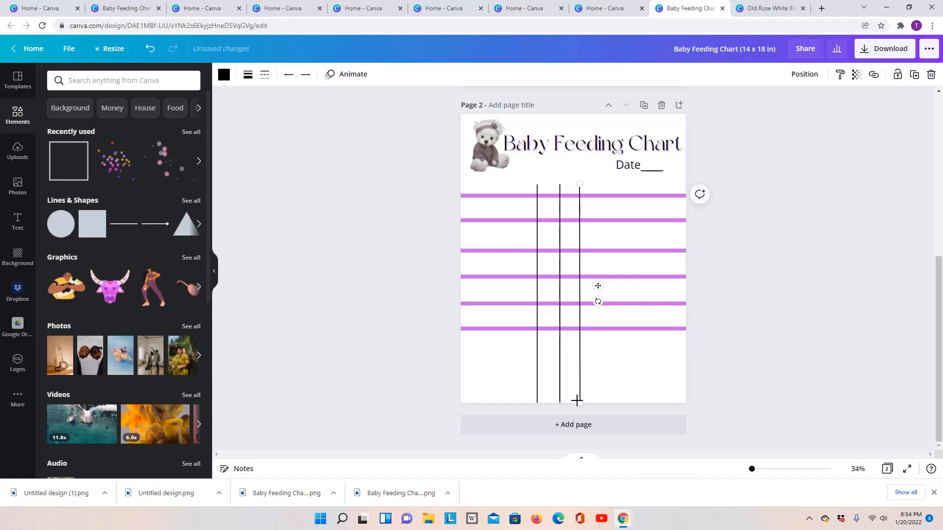
# - Spread out the three vertical dividers to form three narrower columns and a wide last column on page 2
pyautogui.click(536, 290)
pyautogui.moveTo(554, 287); pyautogui.dragTo(511, 282)
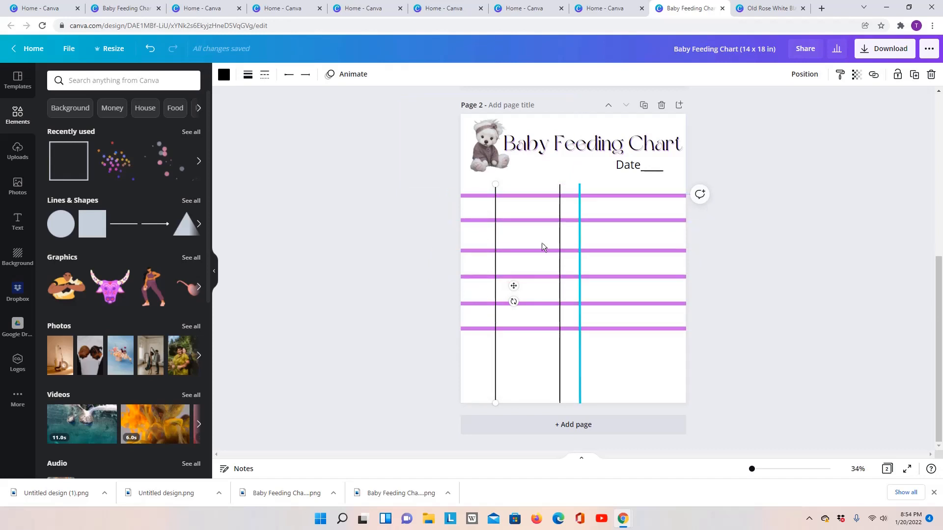
pyautogui.click(560, 263)
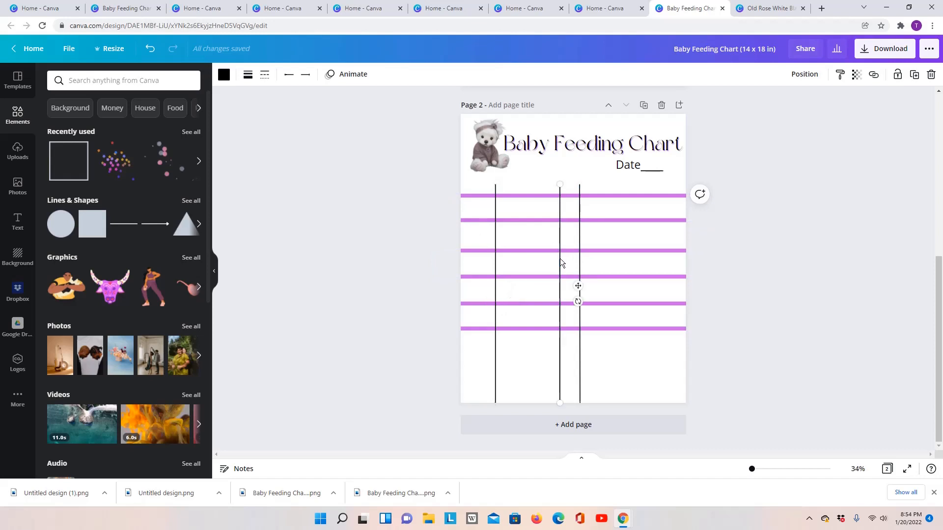
pyautogui.moveTo(578, 285); pyautogui.dragTo(552, 280)
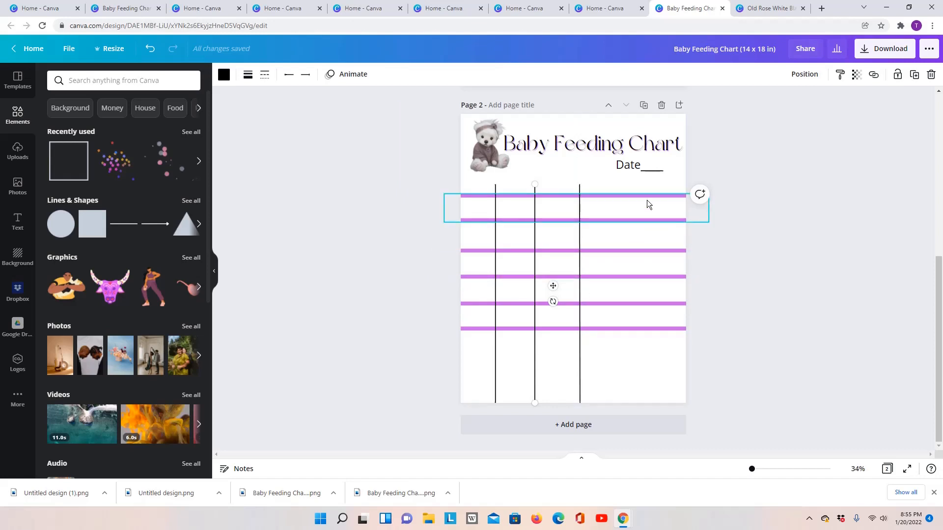
pyautogui.click(579, 275)
pyautogui.moveTo(600, 285); pyautogui.dragTo(611, 286)
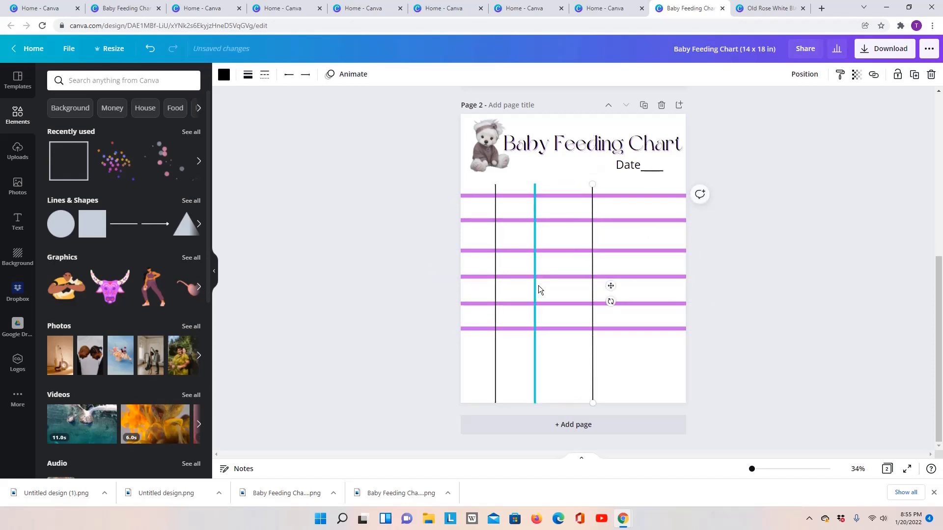
pyautogui.click(534, 287)
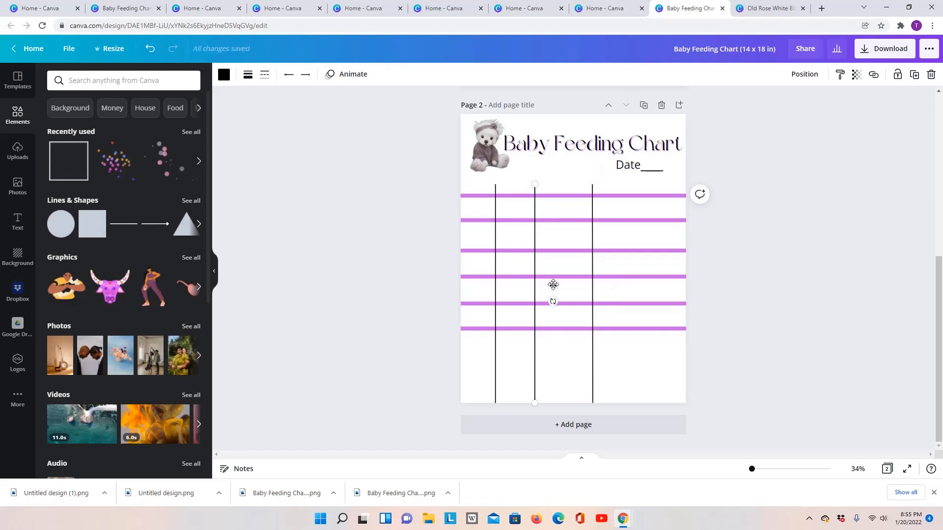
pyautogui.moveTo(553, 286); pyautogui.dragTo(559, 285)
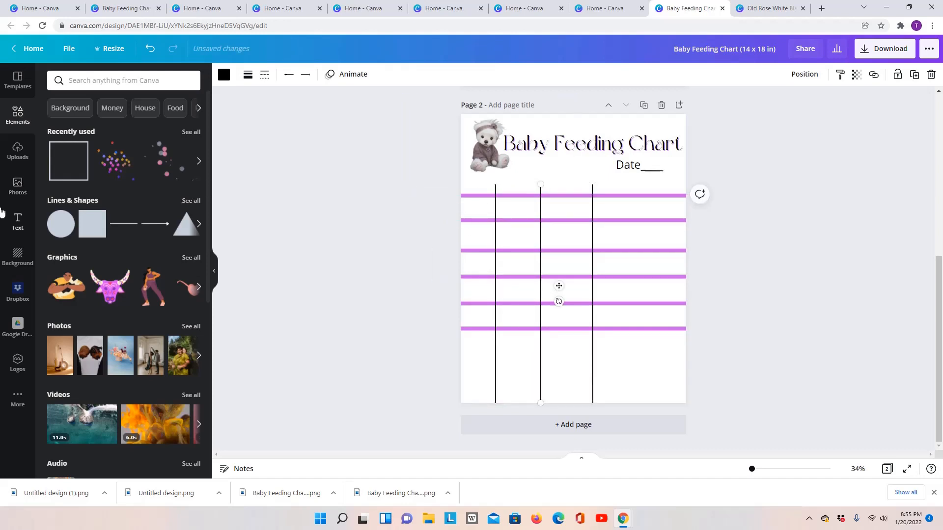
# - Add a "Date" subheading, shrink it to about size 51.5 and place it above the first column
pyautogui.click(15, 222)
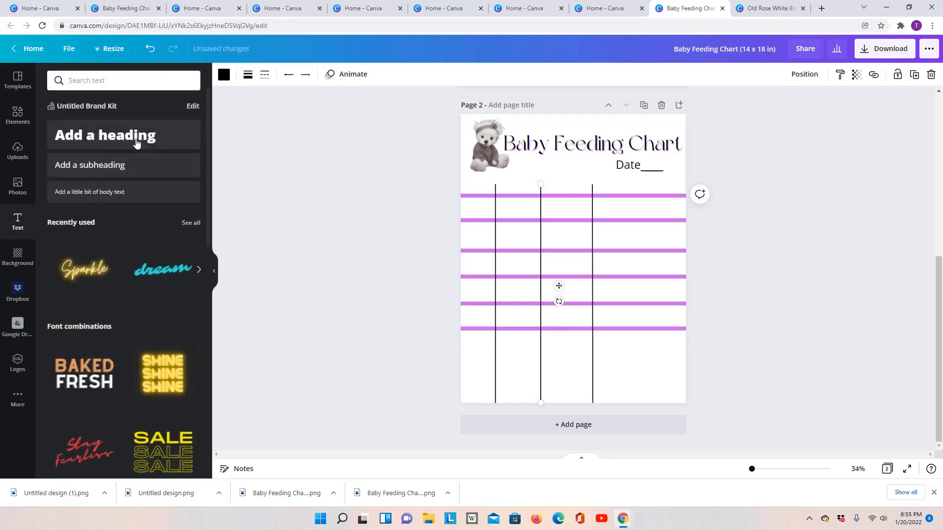
pyautogui.click(131, 171)
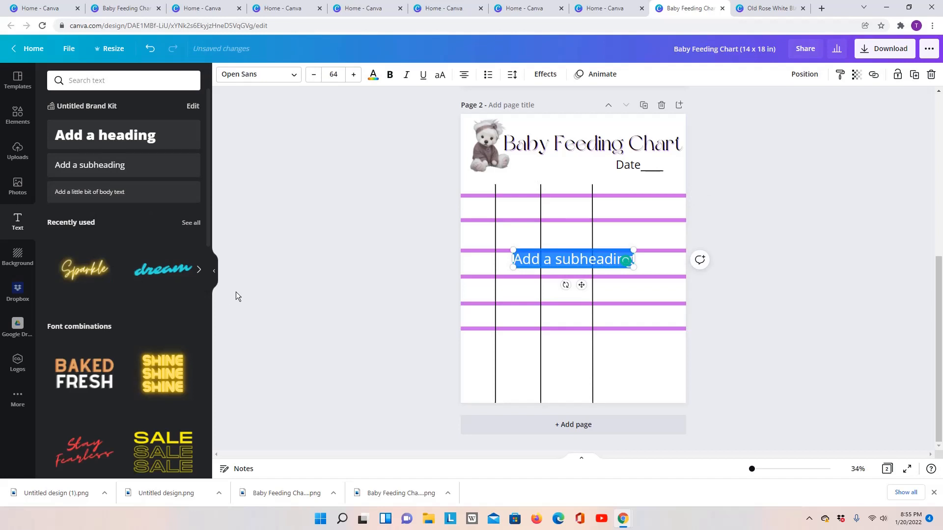
pyautogui.write('Date')
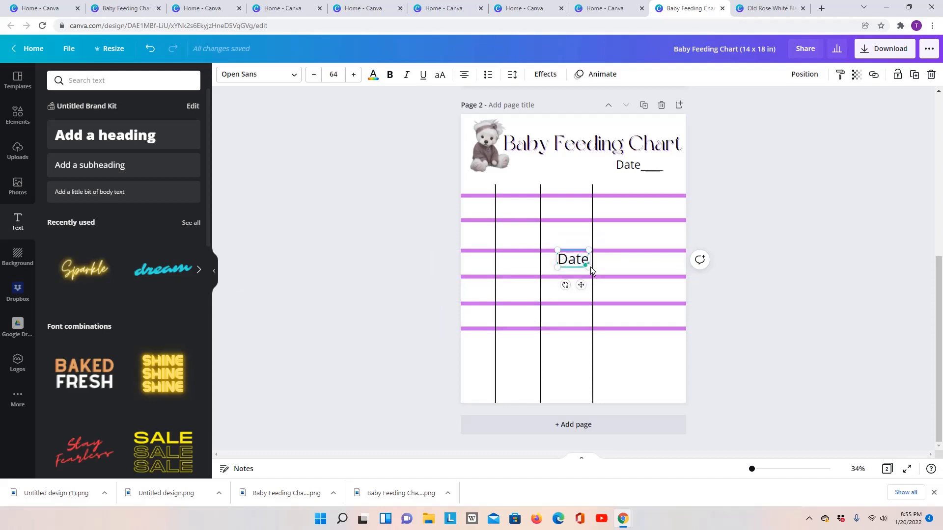
pyautogui.moveTo(590, 267); pyautogui.dragTo(482, 210)
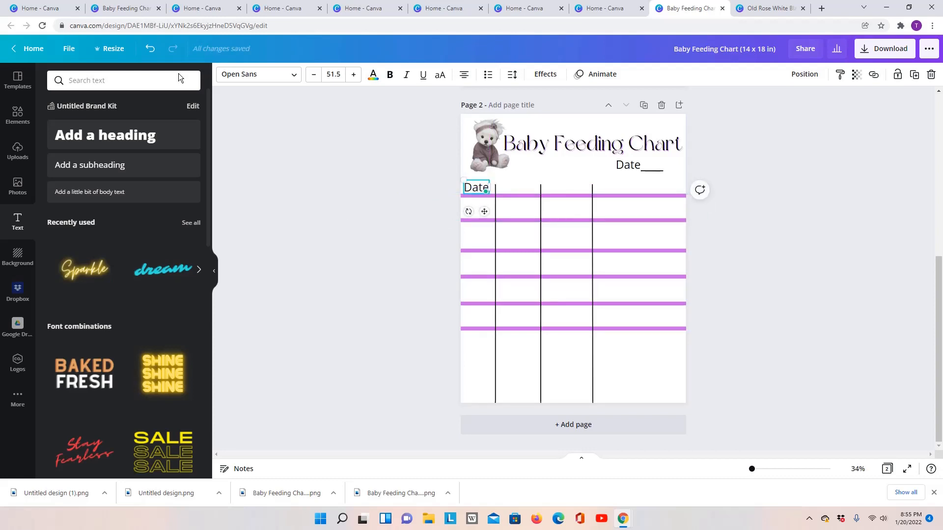
pyautogui.scroll(5, 505, 270)
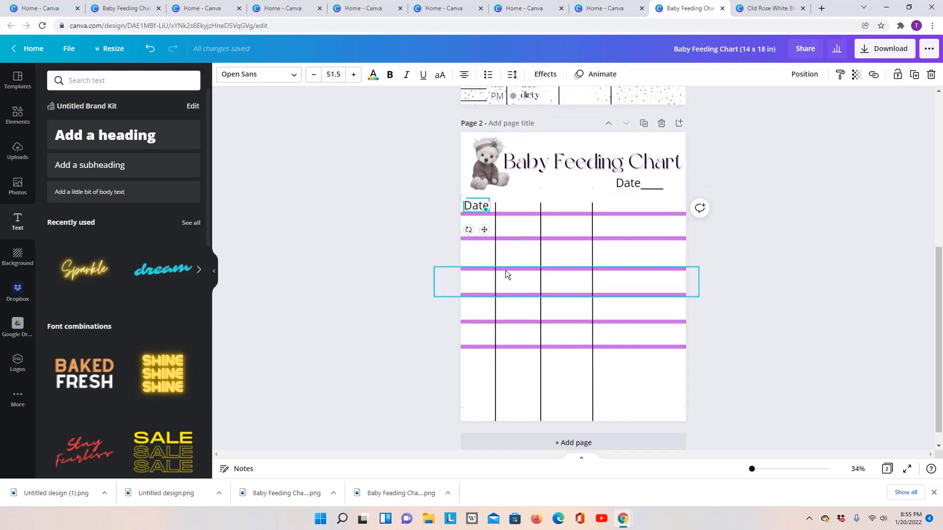
pyautogui.scroll(-3, 505, 270)
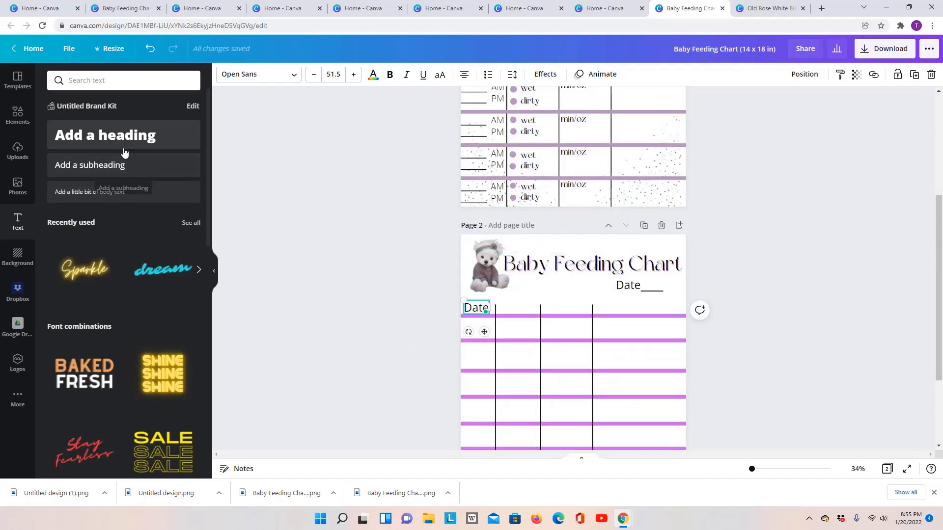
pyautogui.scroll(-3, 515, 286)
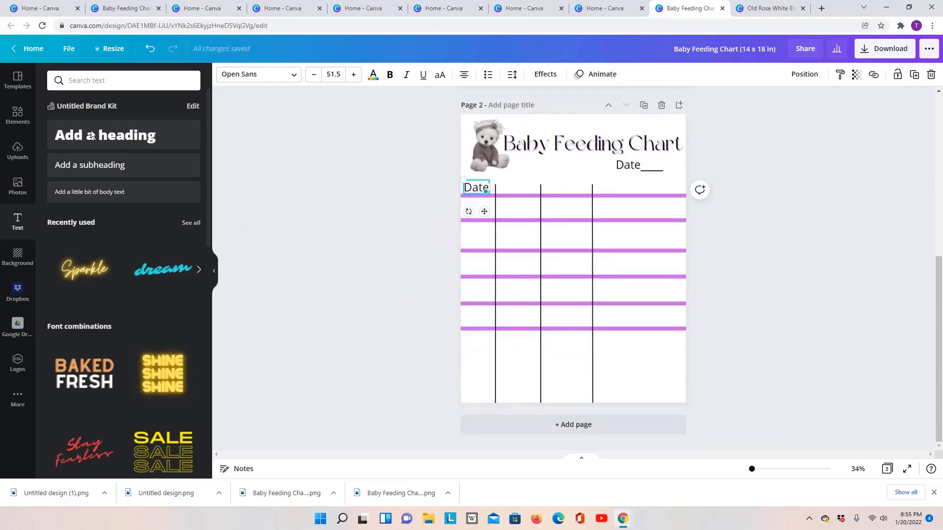
pyautogui.click(93, 167)
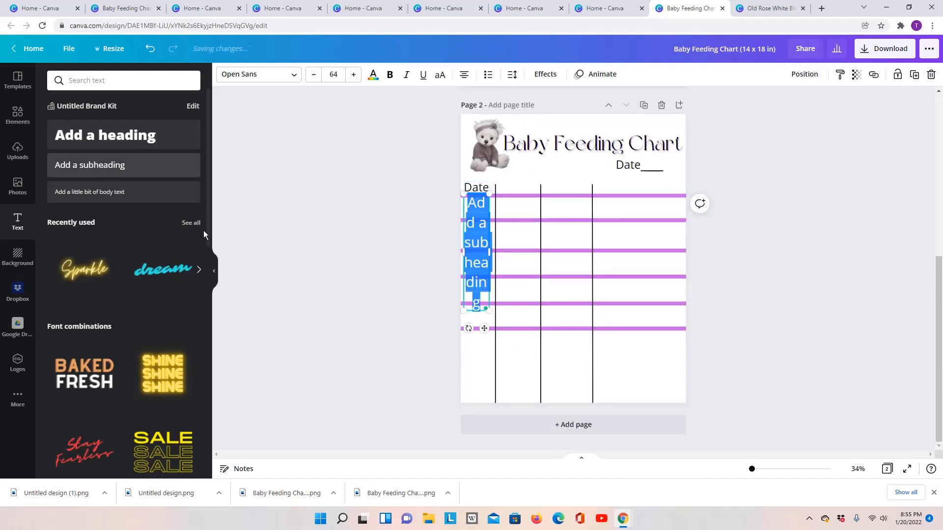
pyautogui.rightClick(492, 316)
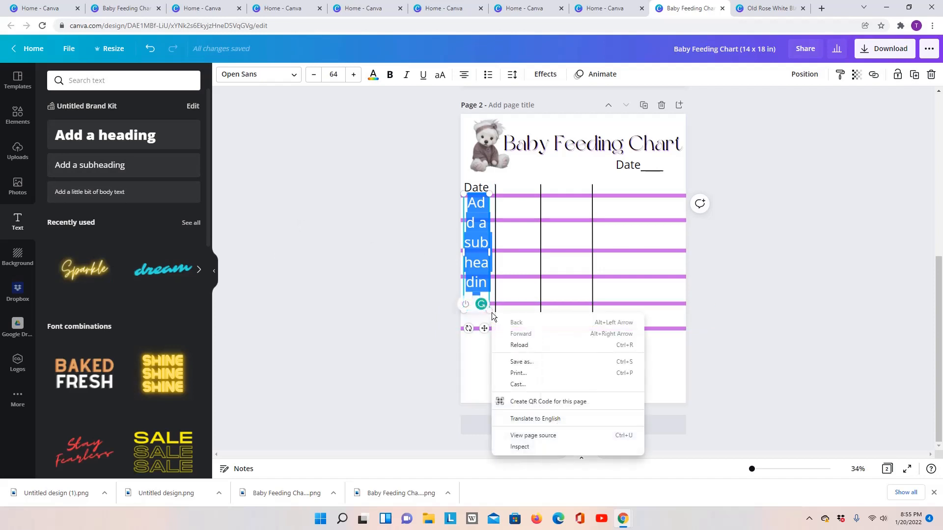
pyautogui.click(488, 196)
pyautogui.rightClick(488, 197)
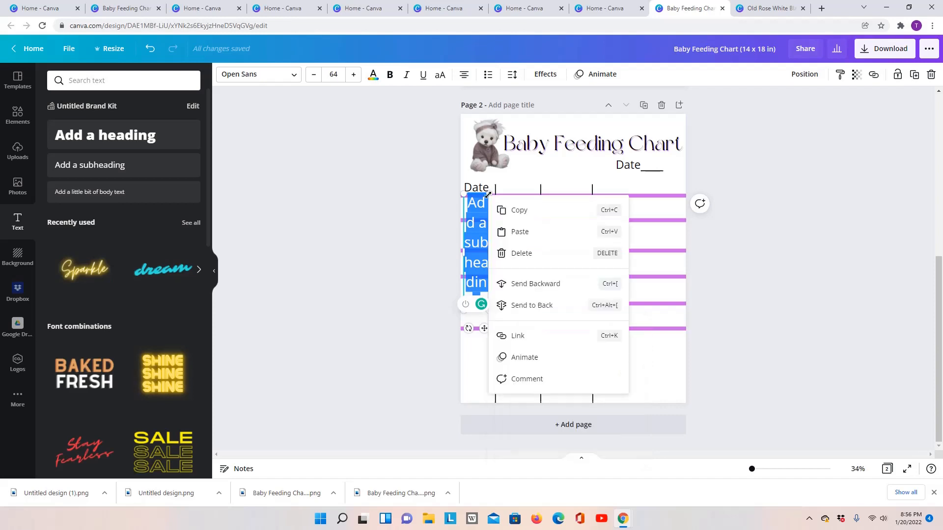
pyautogui.click(518, 253)
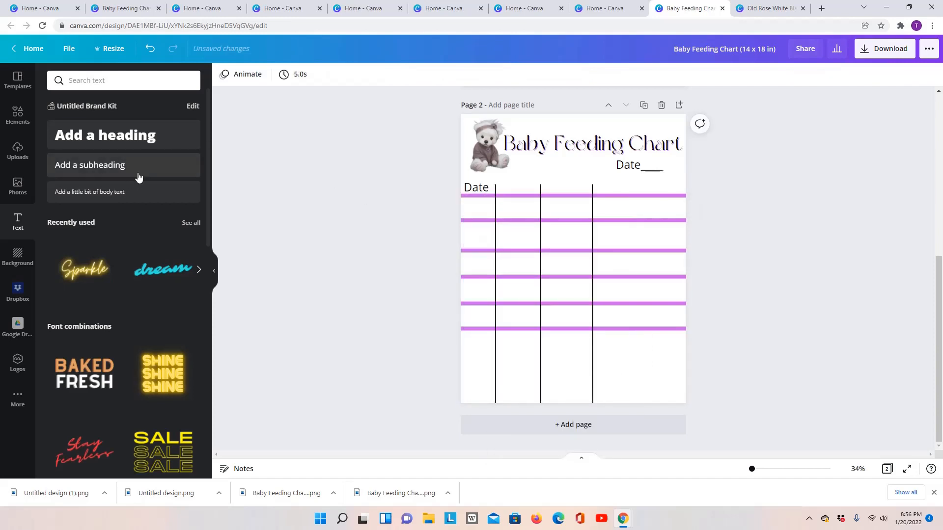
# - Add a subheading reading "Diaper Change" on two lines and reduce its line spacing to 0.6
pyautogui.click(181, 171)
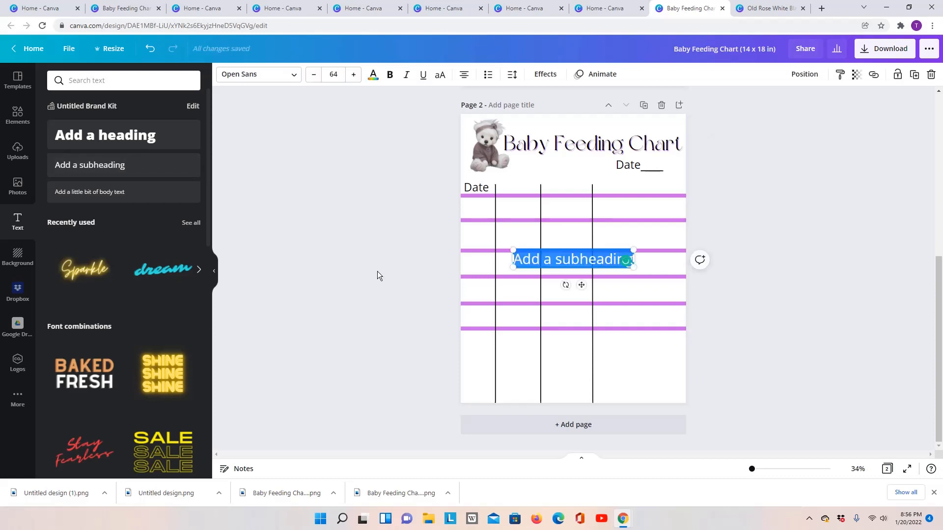
pyautogui.write('Diaper')
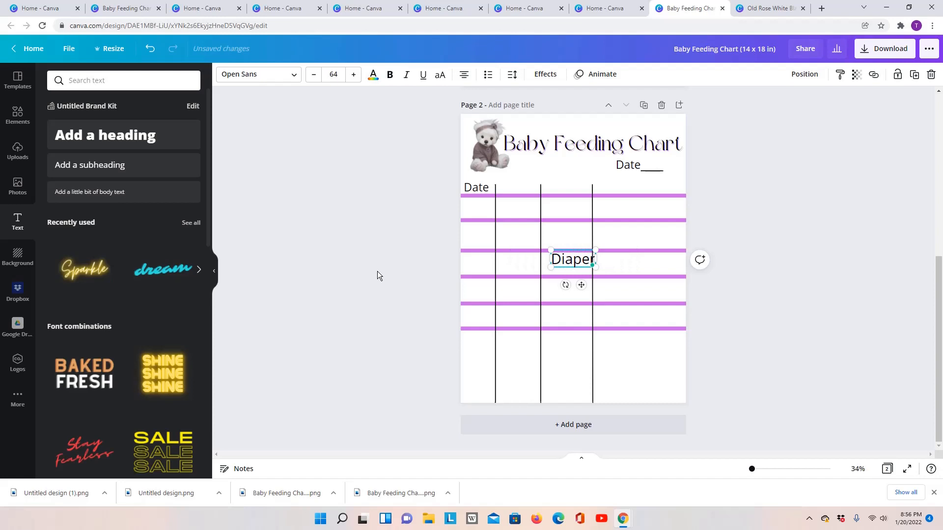
pyautogui.press('Return')
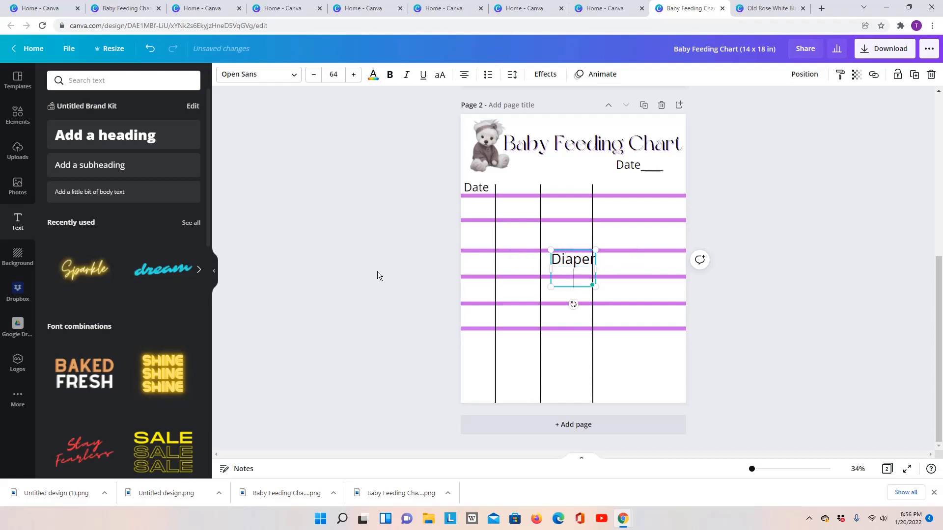
pyautogui.write('Change')
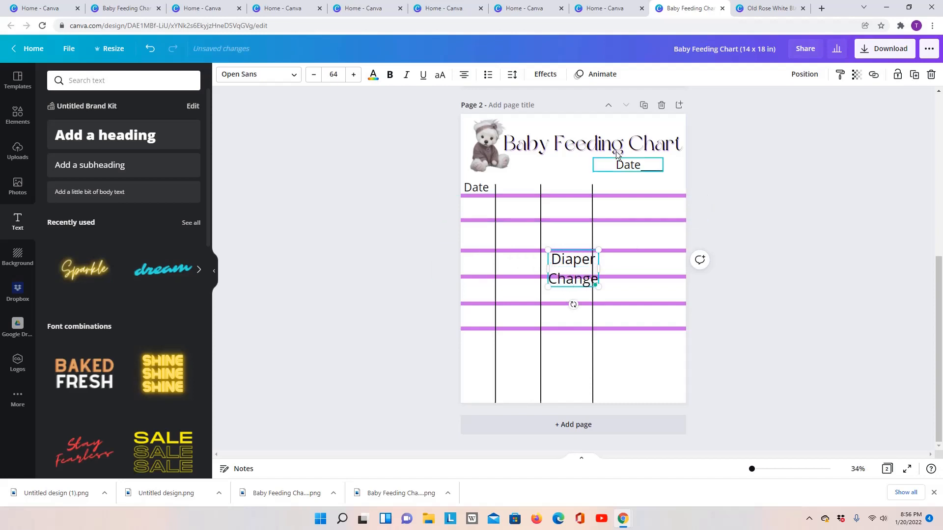
pyautogui.click(512, 76)
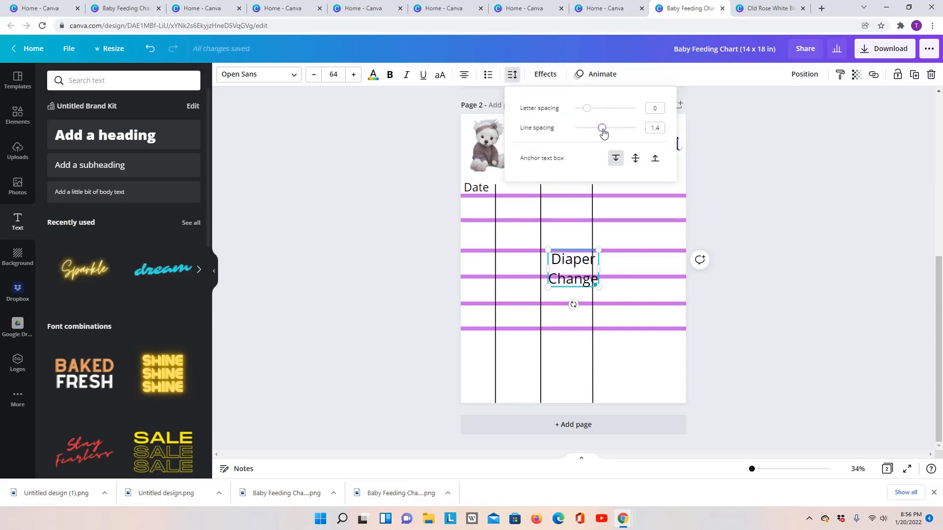
pyautogui.moveTo(602, 129); pyautogui.dragTo(577, 136)
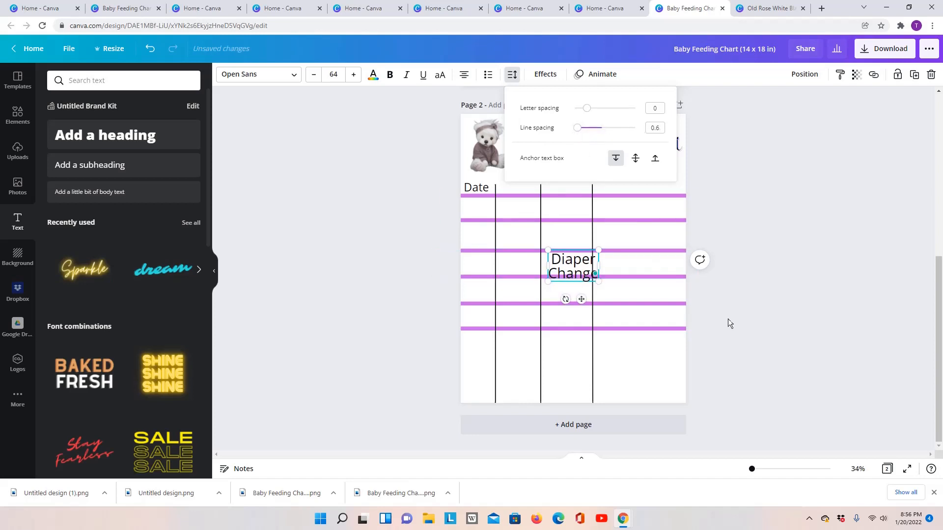
# - Shrink the "Diaper Change" text to about size 46.5 and place it above the second column
pyautogui.click(602, 289)
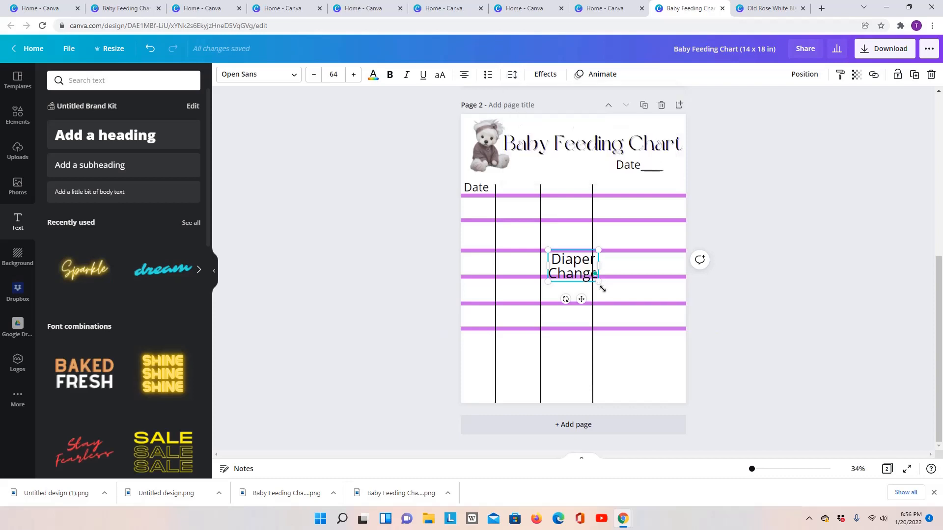
pyautogui.moveTo(597, 281); pyautogui.dragTo(580, 268)
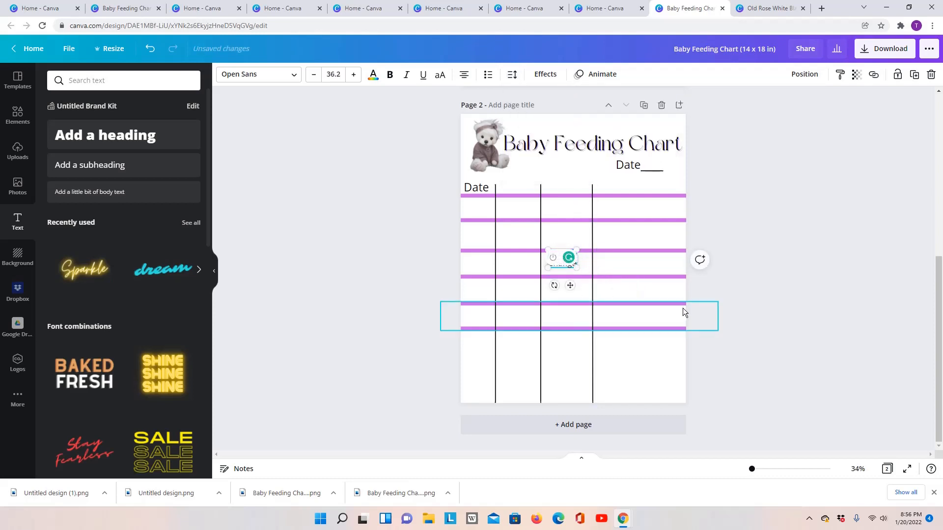
pyautogui.click(727, 317)
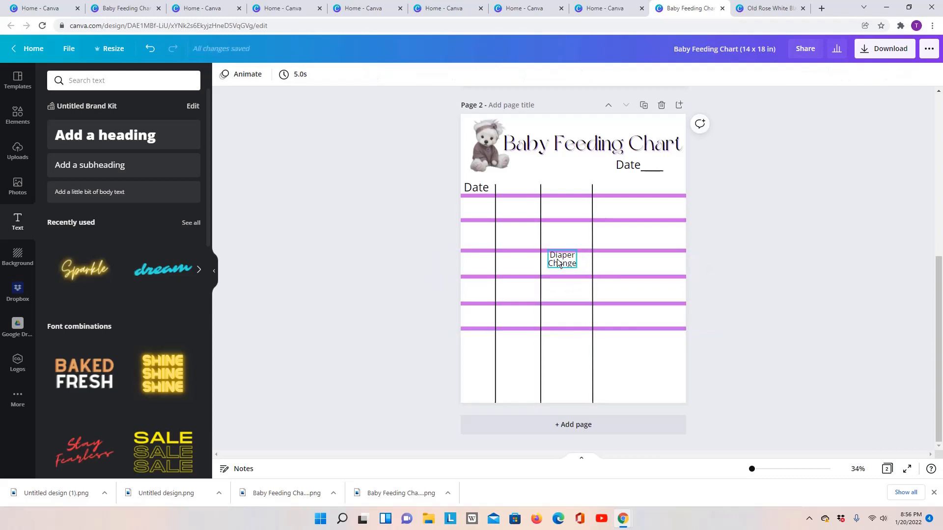
pyautogui.click(571, 264)
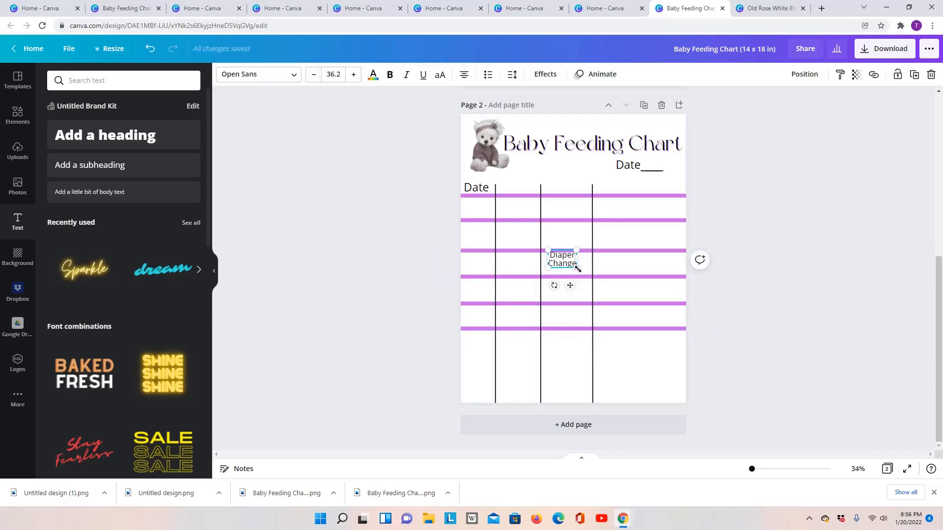
pyautogui.moveTo(577, 268); pyautogui.dragTo(522, 214)
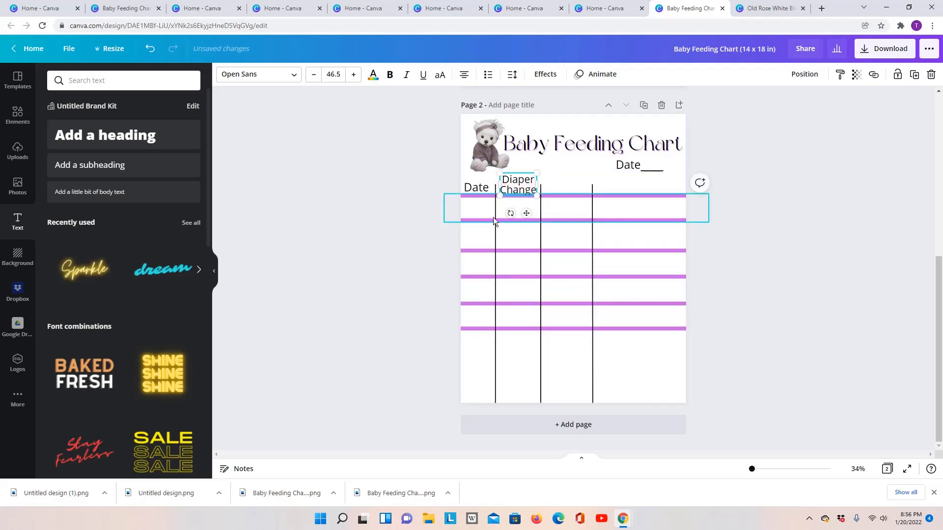
pyautogui.click(416, 216)
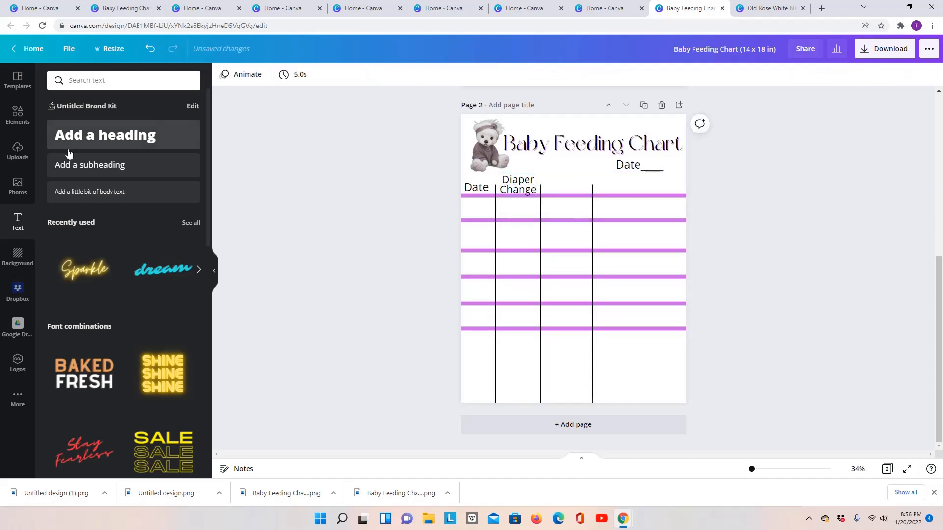
# - Add a "Feeding" subheading, shrink it to about size 47.8 and place it above the third column
pyautogui.click(100, 171)
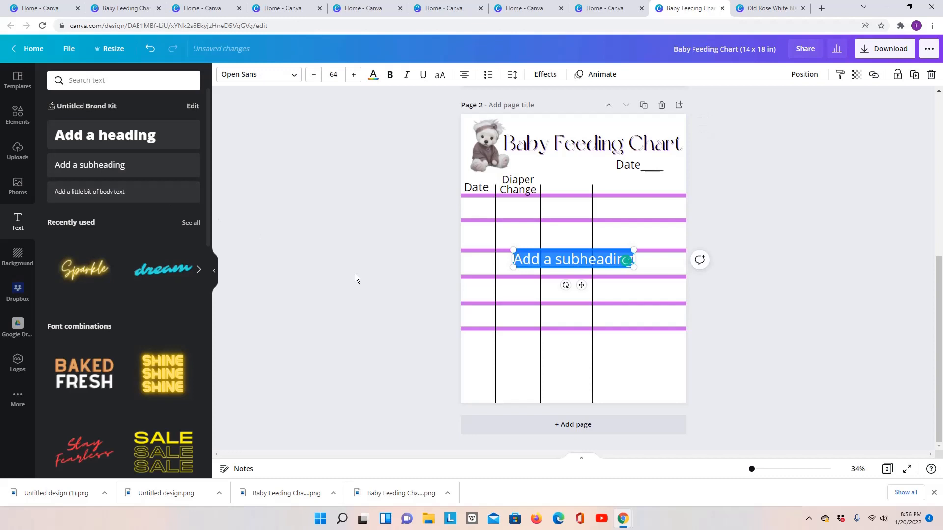
pyautogui.write('Feeding')
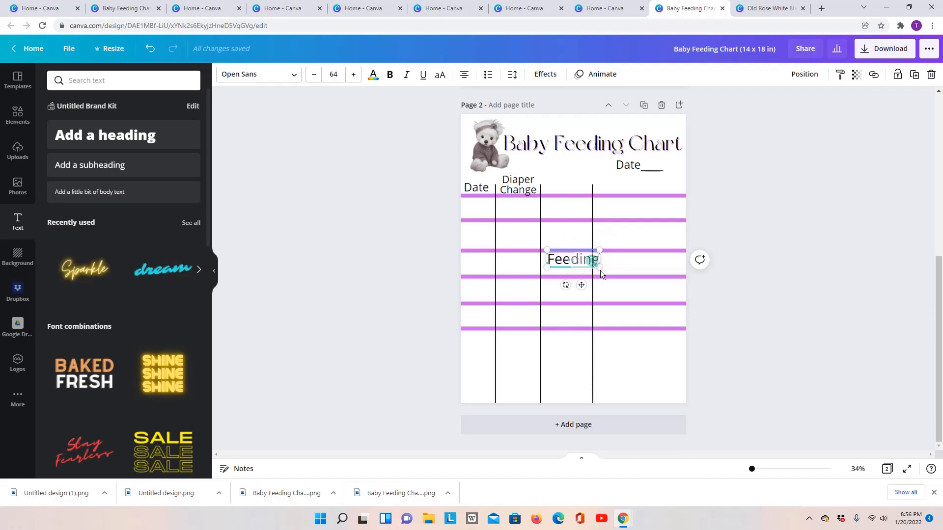
pyautogui.moveTo(600, 270); pyautogui.dragTo(572, 210)
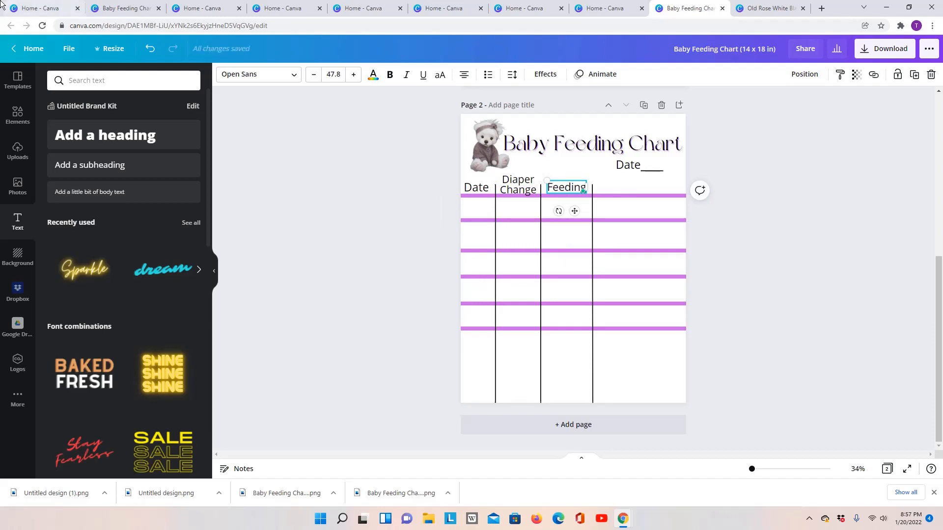
pyautogui.click(135, 173)
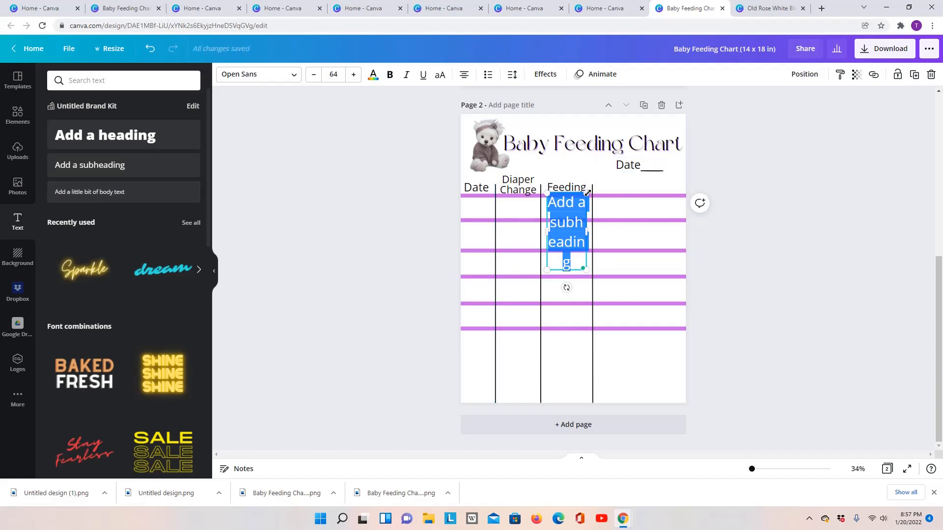
pyautogui.rightClick(583, 194)
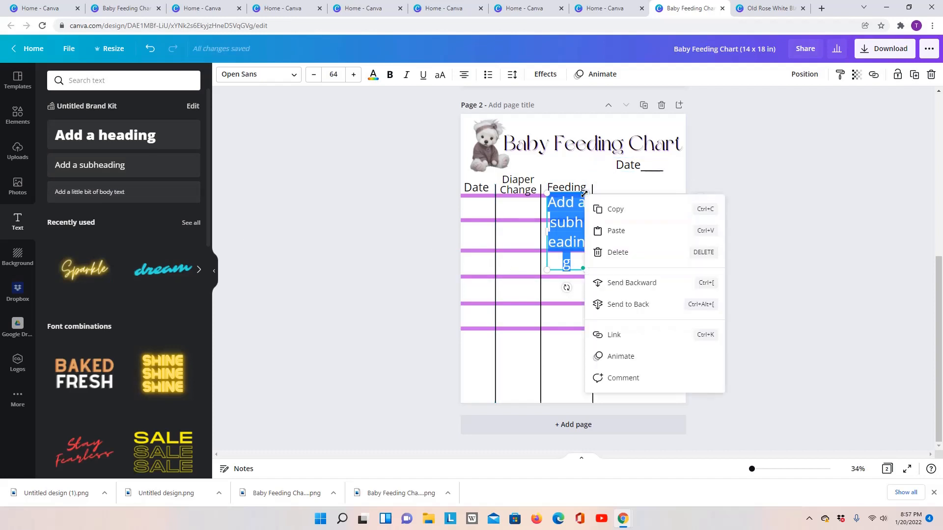
pyautogui.click(638, 253)
# - Add a subheading reading "Notes" and place it above the fourth column
pyautogui.click(181, 170)
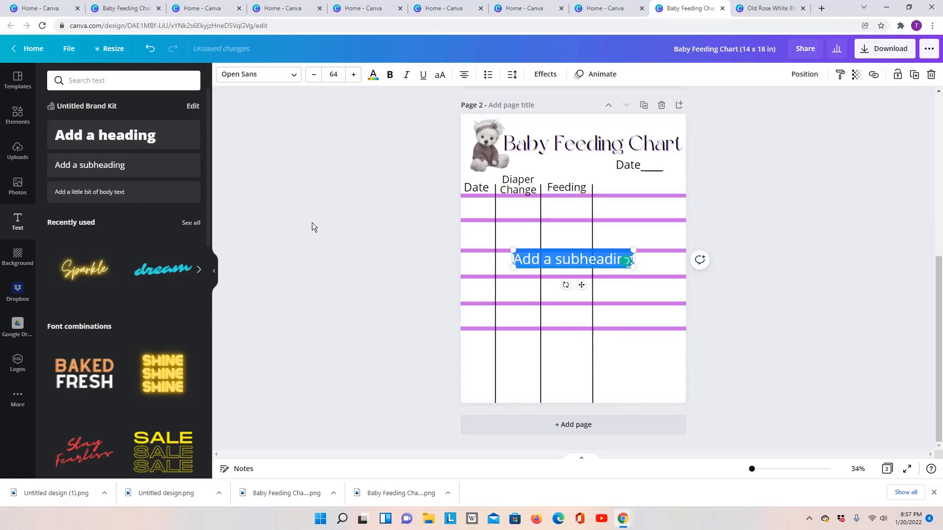
pyautogui.write('Notes')
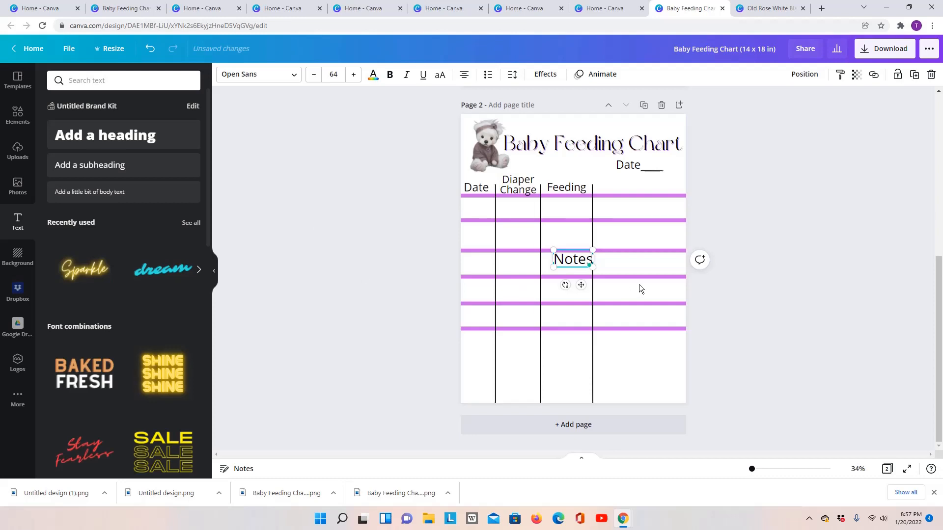
pyautogui.moveTo(581, 285); pyautogui.dragTo(642, 214)
pyautogui.click(785, 226)
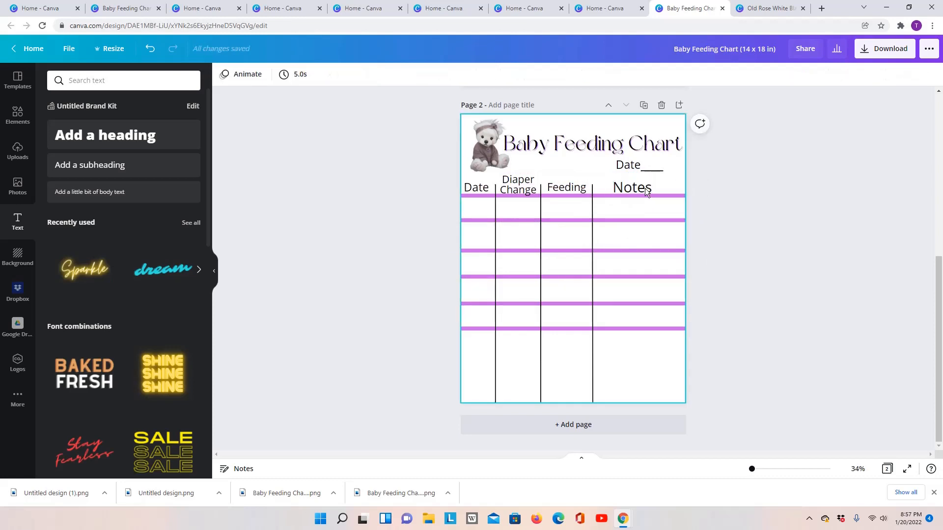
# - Shrink the "Notes" heading to about size 55.9 and nudge it down to sit just above the first purple line
pyautogui.click(639, 190)
pyautogui.moveTo(649, 196); pyautogui.dragTo(644, 191)
pyautogui.click(773, 223)
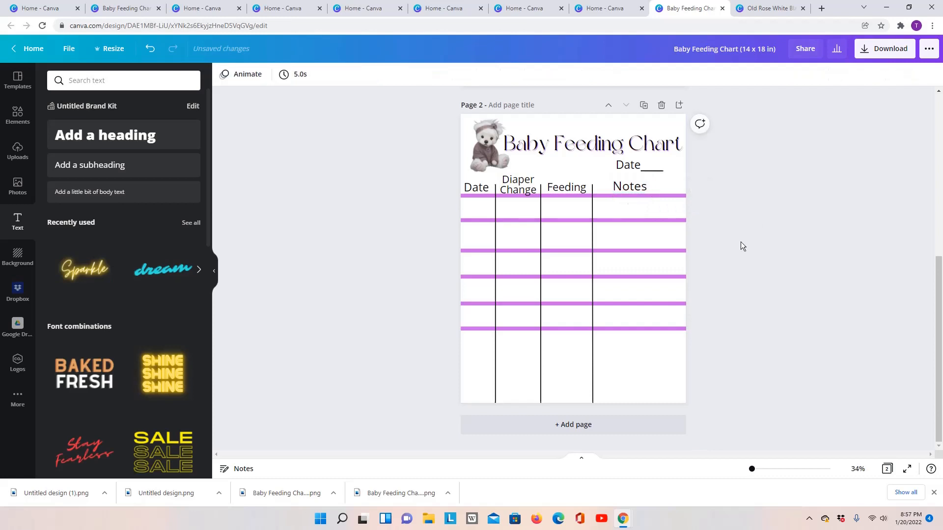
pyautogui.click(622, 186)
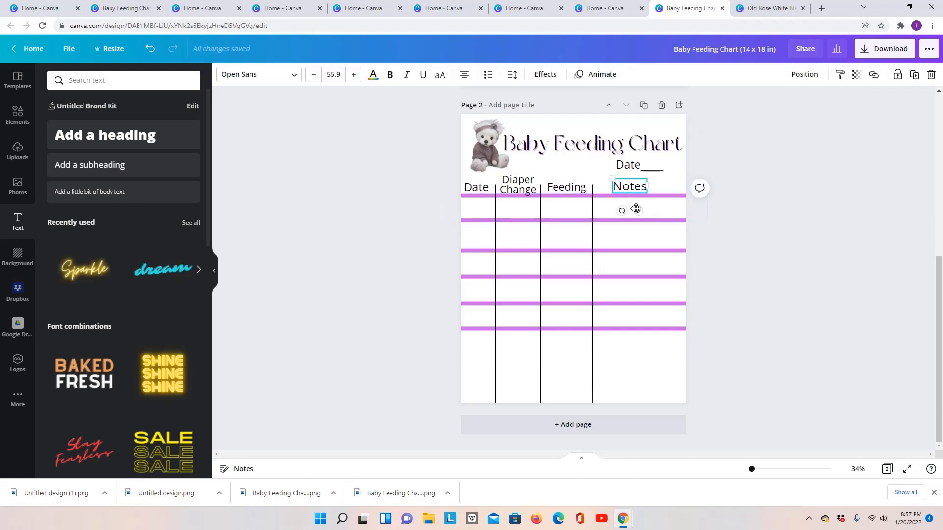
pyautogui.moveTo(639, 211); pyautogui.dragTo(638, 213)
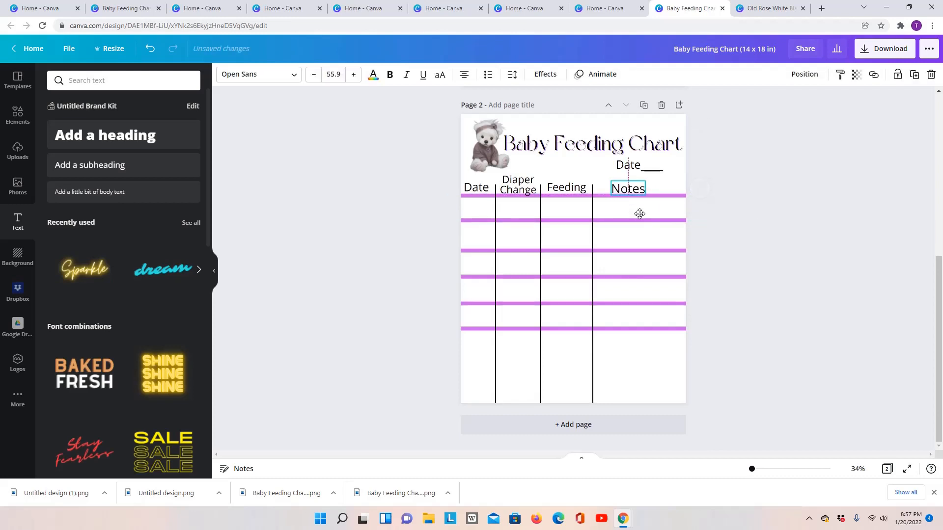
pyautogui.click(767, 228)
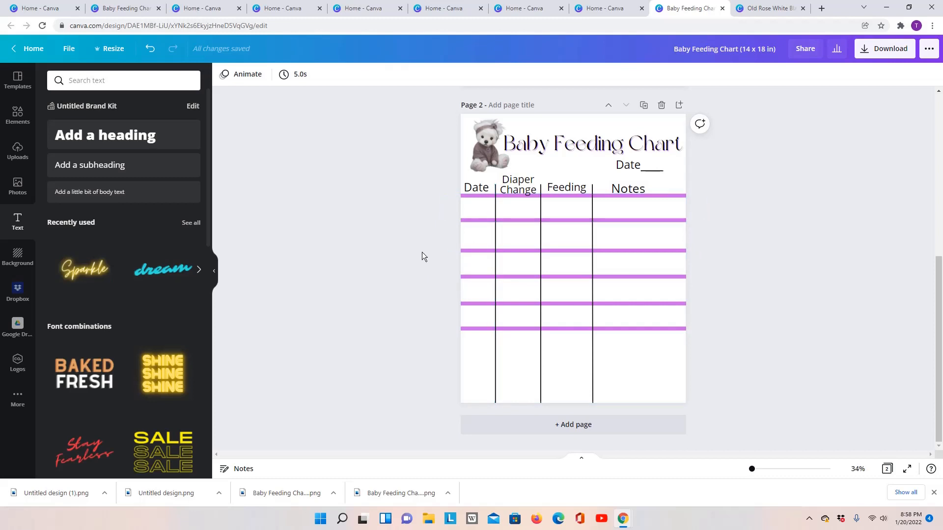
# - Add a body text reading "AM" and place it in the first row of the Date column, against the column divider
pyautogui.click(118, 196)
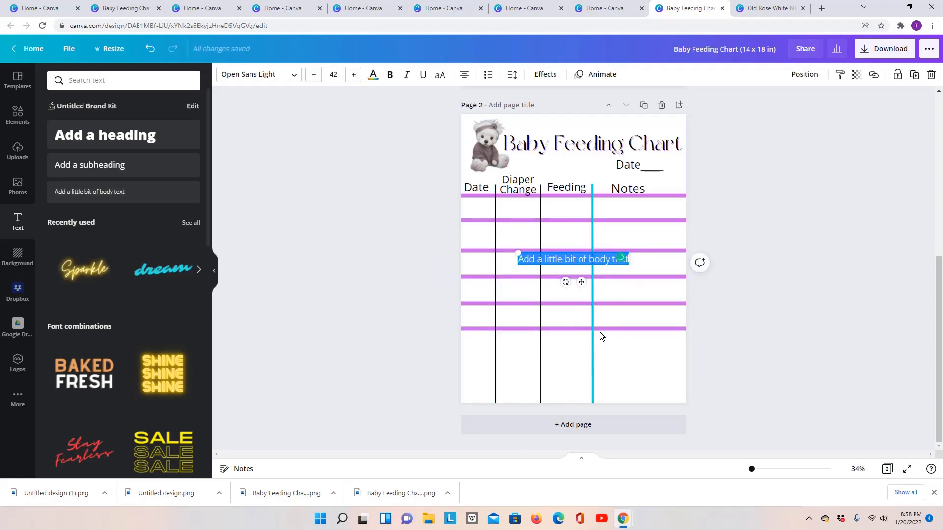
pyautogui.press('BackSpace')
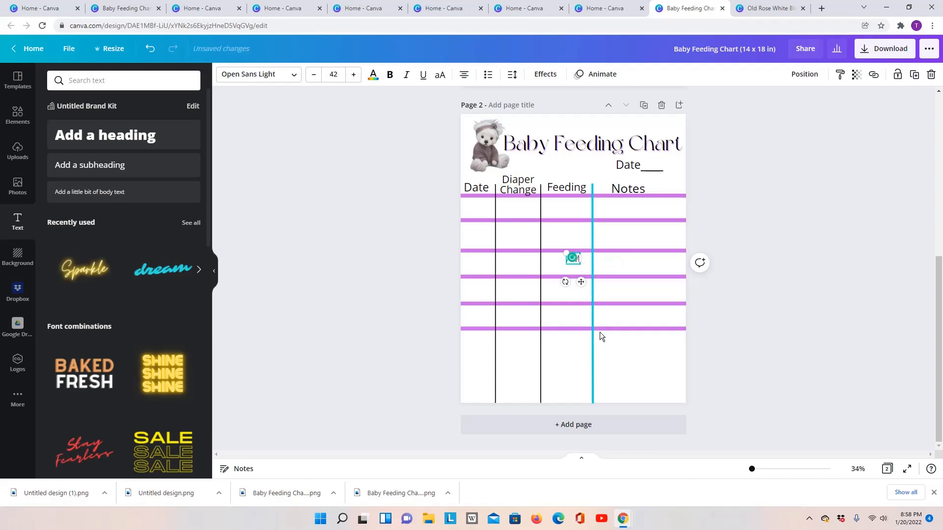
pyautogui.click(767, 330)
pyautogui.click(575, 263)
pyautogui.moveTo(581, 282); pyautogui.dragTo(496, 229)
pyautogui.click(364, 253)
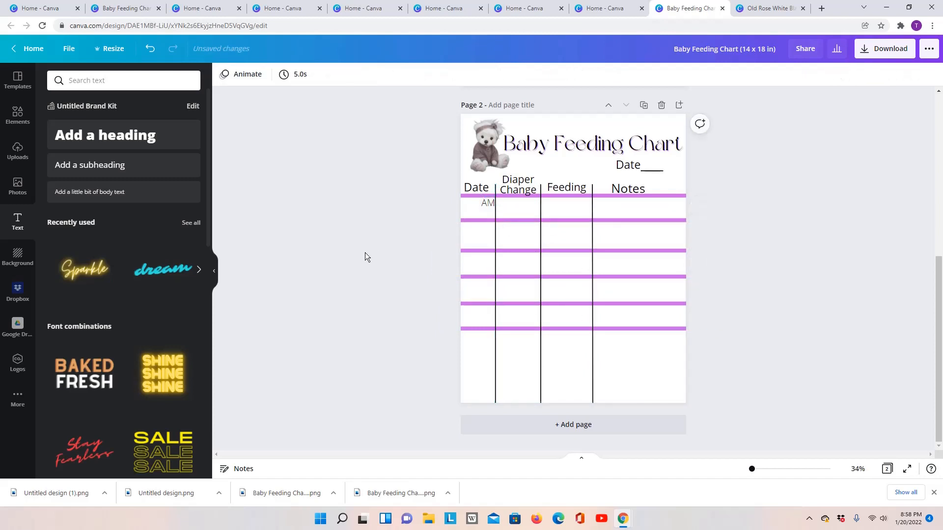
# - Shrink the "AM" text and tuck it just under the first purple line in the Date column
pyautogui.click(490, 206)
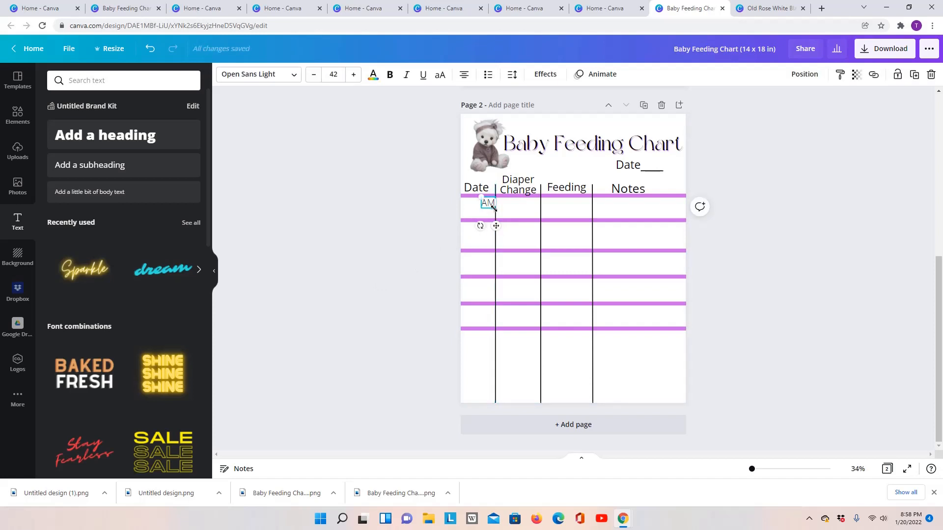
pyautogui.moveTo(493, 207)
pyautogui.mouseDown()
pyautogui.moveTo(484, 204)
pyautogui.moveTo(497, 220)
pyautogui.mouseUp()
pyautogui.click(393, 231)
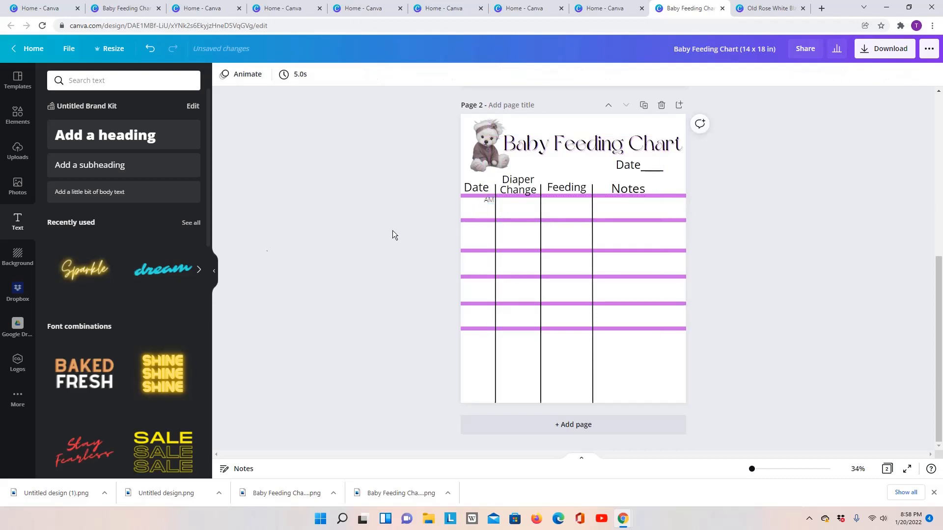
# - Add a body text reading "PM", shrink it to about size 40 and place it below "AM" in the Date column
pyautogui.click(168, 193)
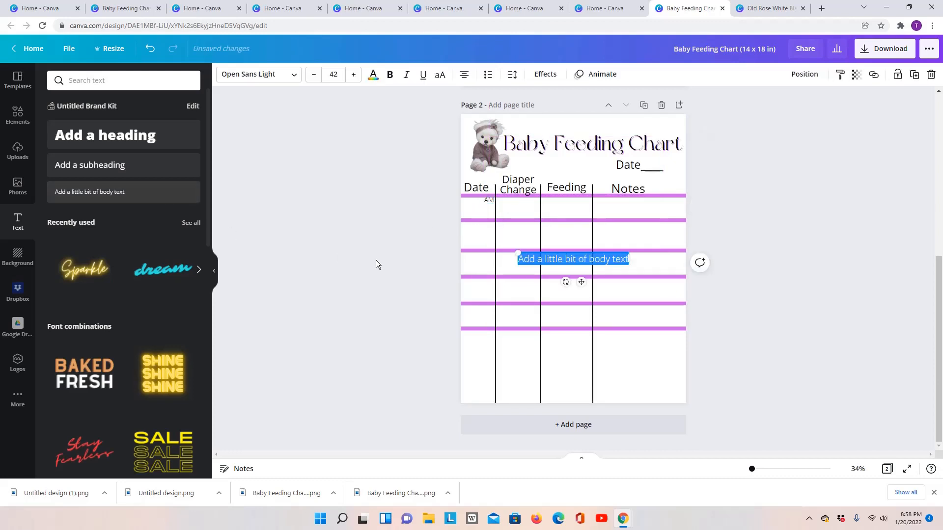
pyautogui.write('PM')
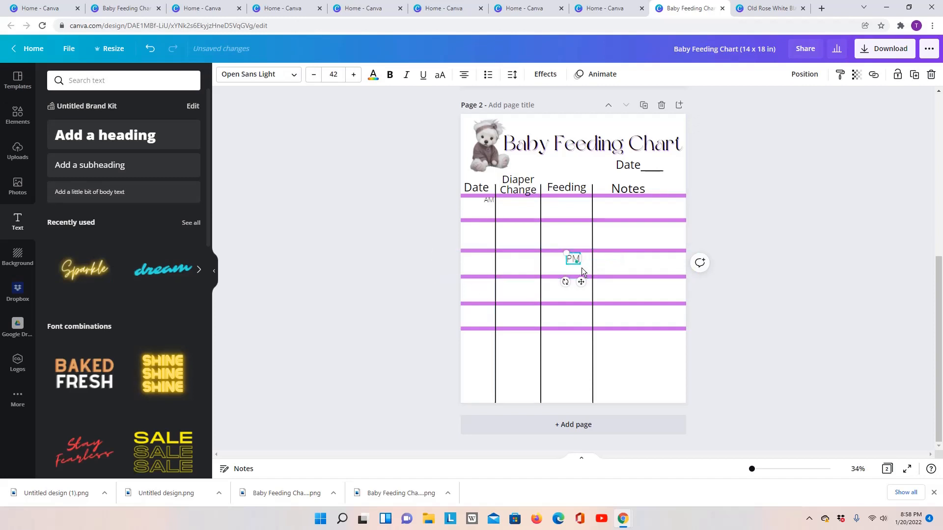
pyautogui.moveTo(581, 261); pyautogui.dragTo(578, 262)
pyautogui.moveTo(573, 252); pyautogui.dragTo(498, 236)
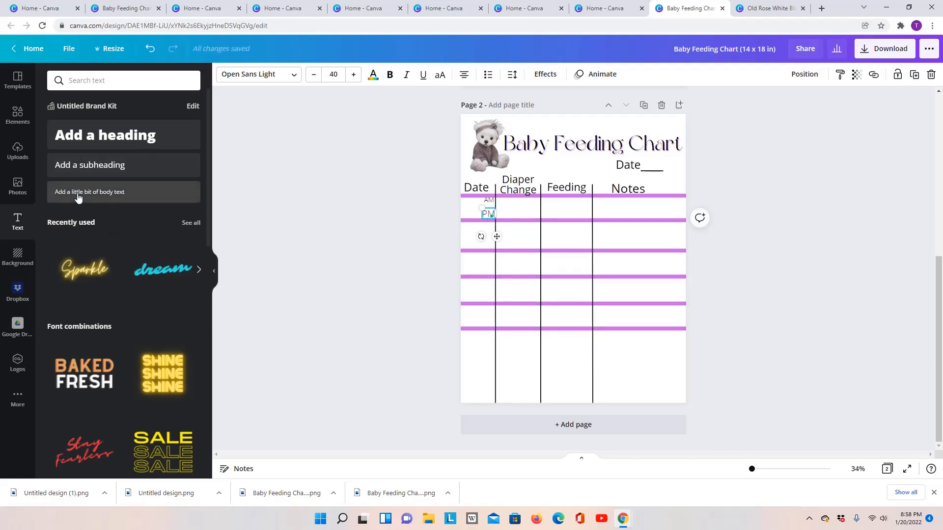
# - Add a straight line, shorten it to a small blank and place it in front of "AM"
pyautogui.click(18, 127)
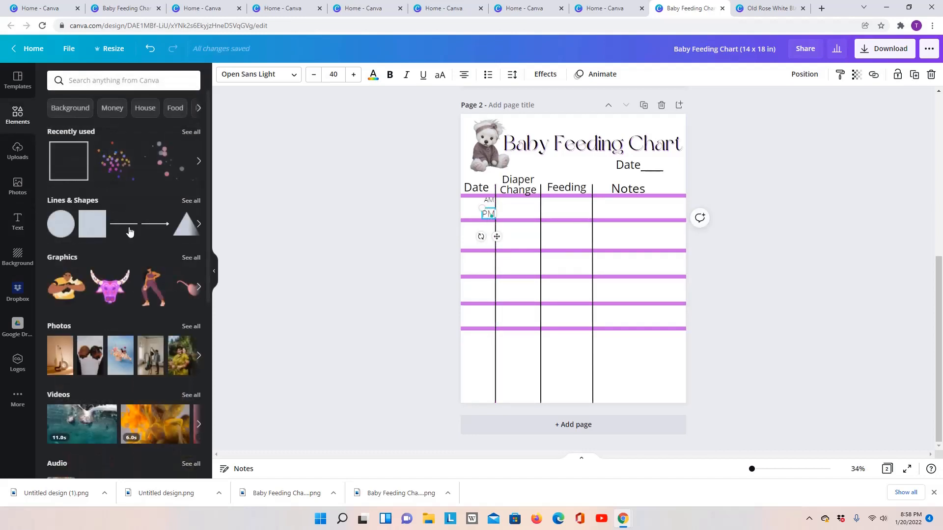
pyautogui.click(132, 227)
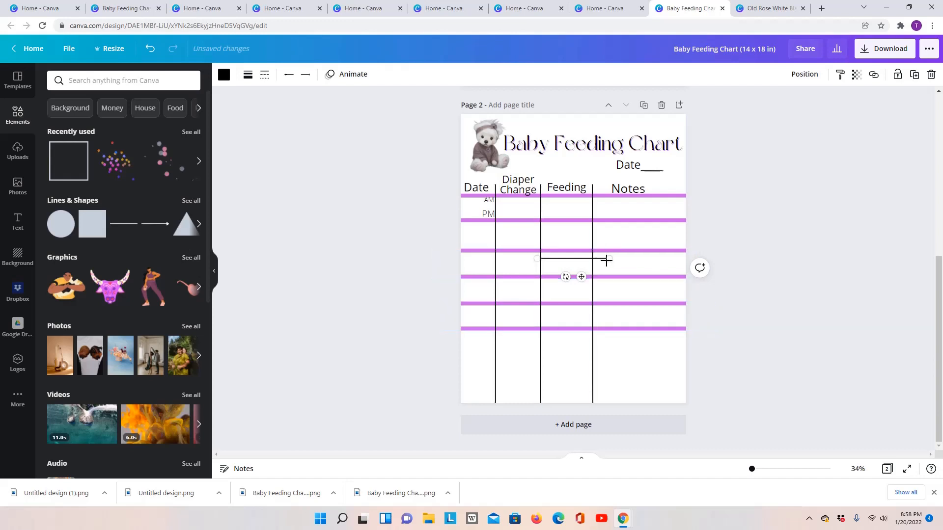
pyautogui.moveTo(610, 259); pyautogui.dragTo(480, 224)
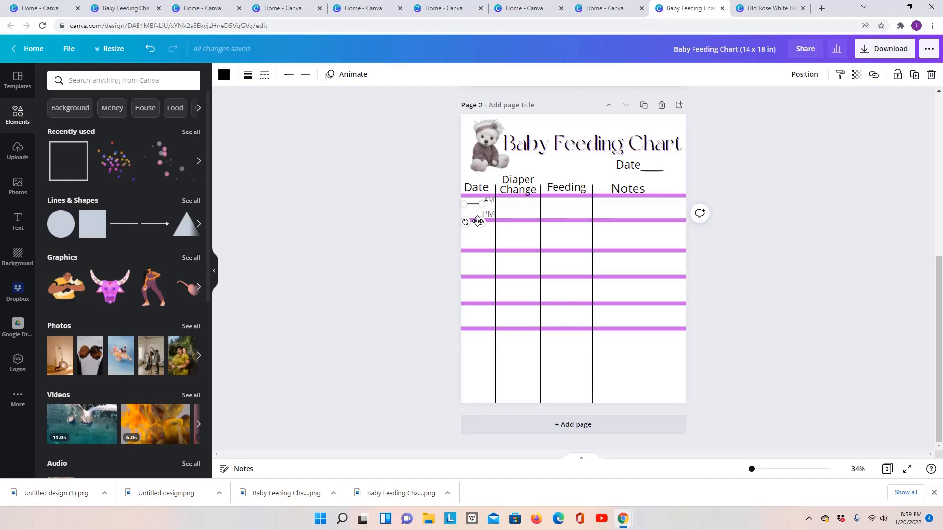
# - Add a second short line as a blank and place it in front of "PM"
pyautogui.click(123, 223)
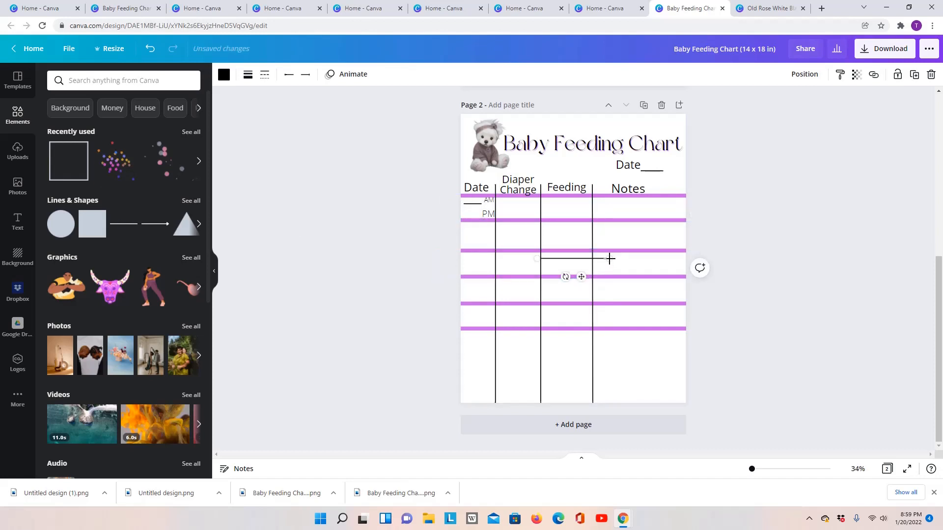
pyautogui.moveTo(607, 258); pyautogui.dragTo(479, 237)
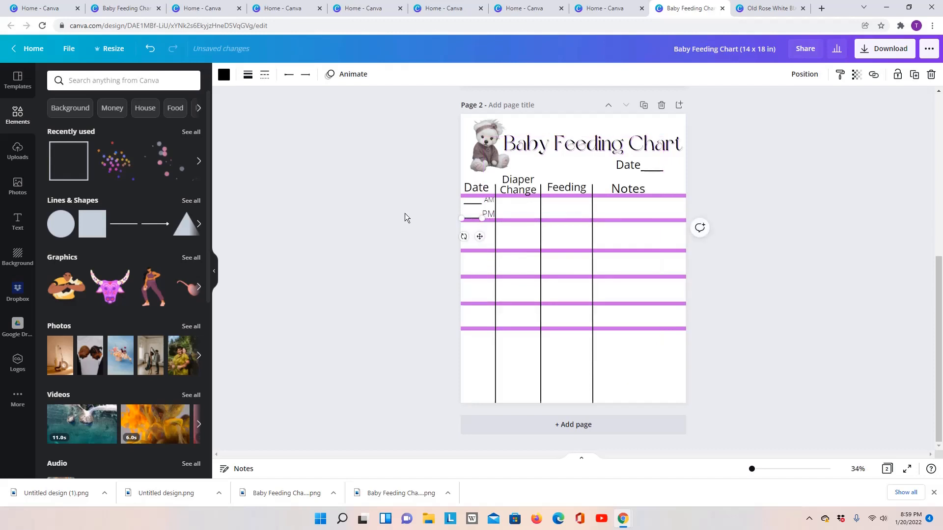
pyautogui.click(405, 213)
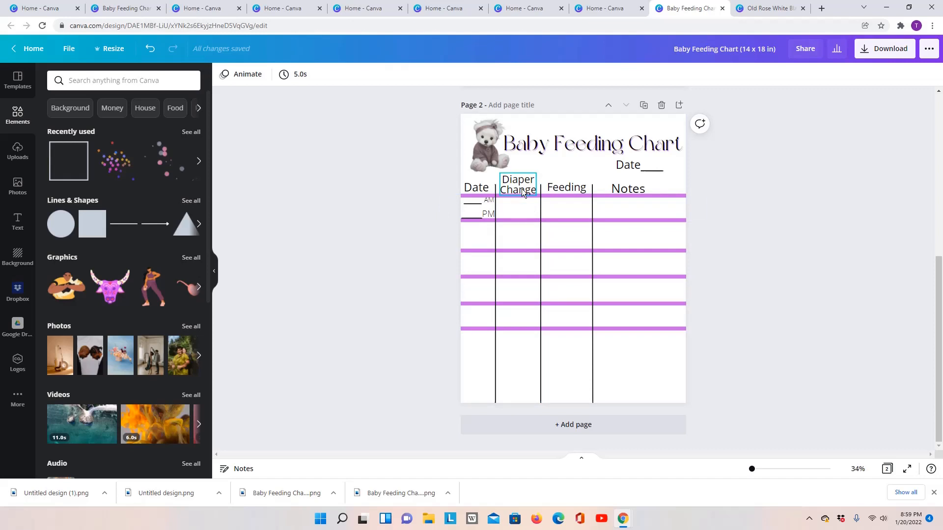
# - Add a body text reading "wet" in lowercase and place it in the first row of the Diaper Change column
pyautogui.click(33, 232)
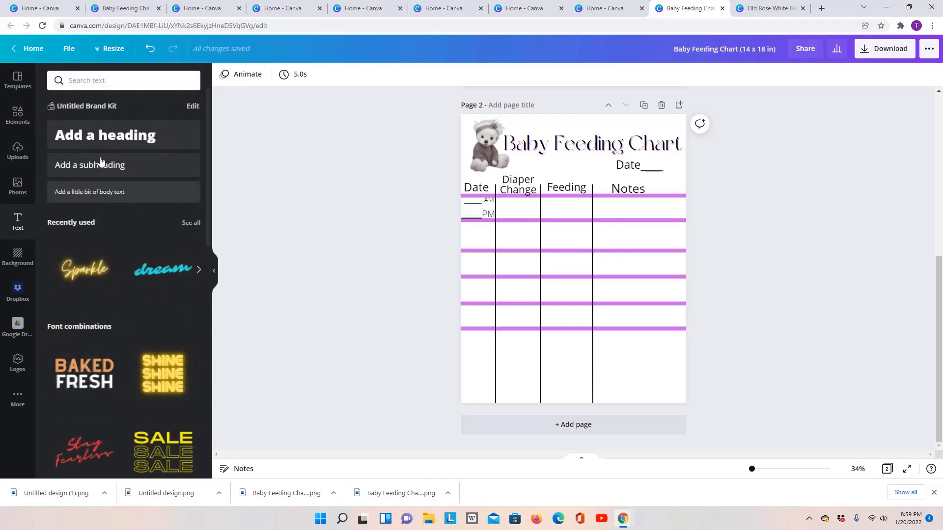
pyautogui.click(102, 194)
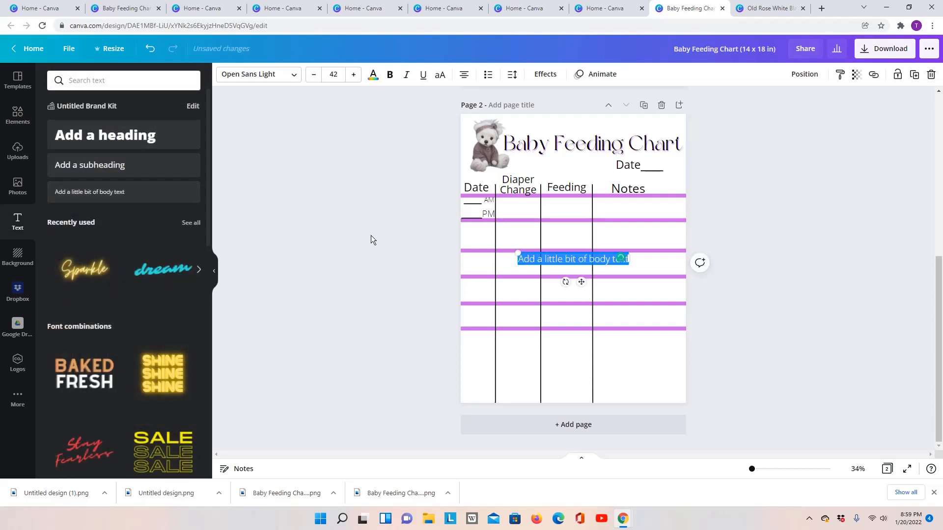
pyautogui.write('WET')
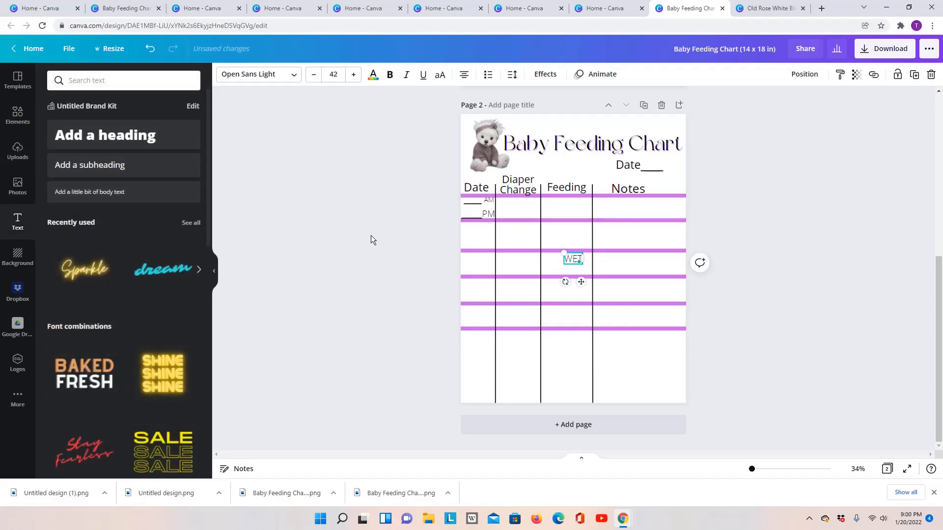
pyautogui.press('BackSpace')
pyautogui.press('BackSpace')
pyautogui.press('BackSpace')
pyautogui.write('wet')
pyautogui.moveTo(580, 282); pyautogui.dragTo(534, 228)
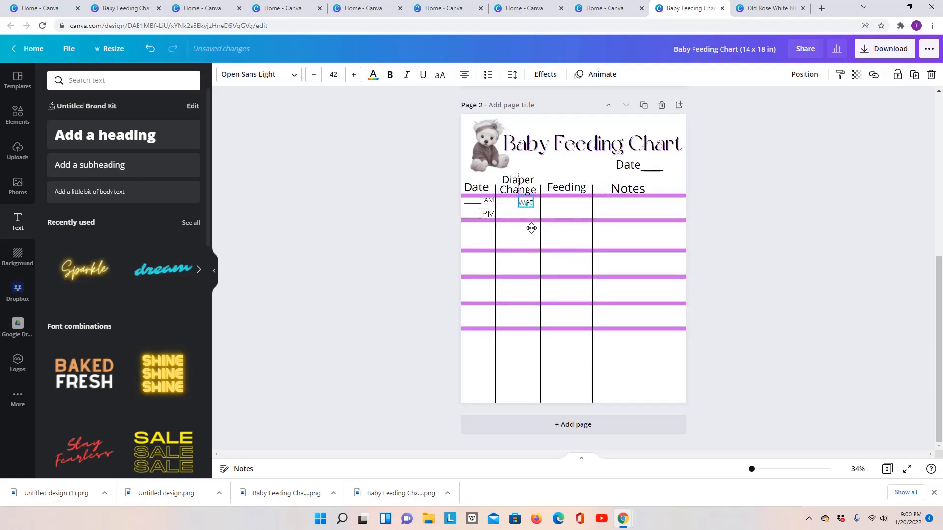
pyautogui.click(130, 193)
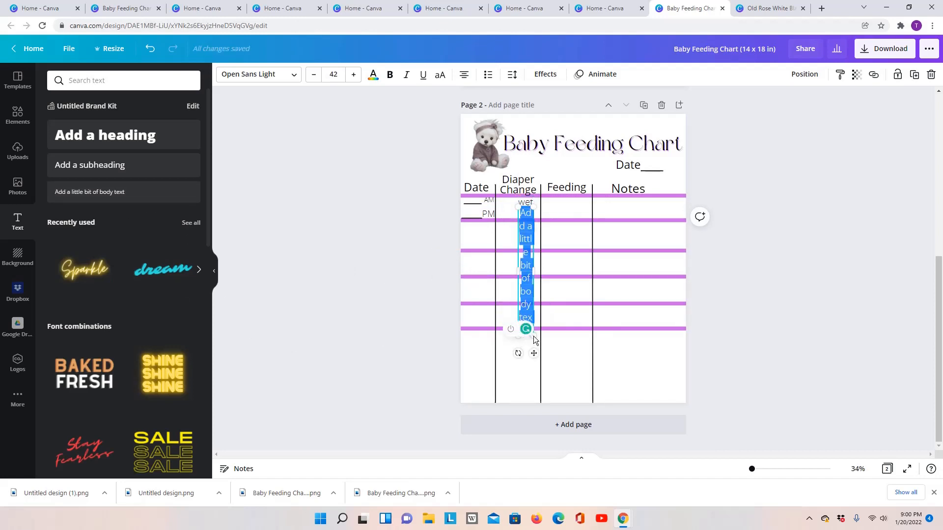
pyautogui.rightClick(536, 210)
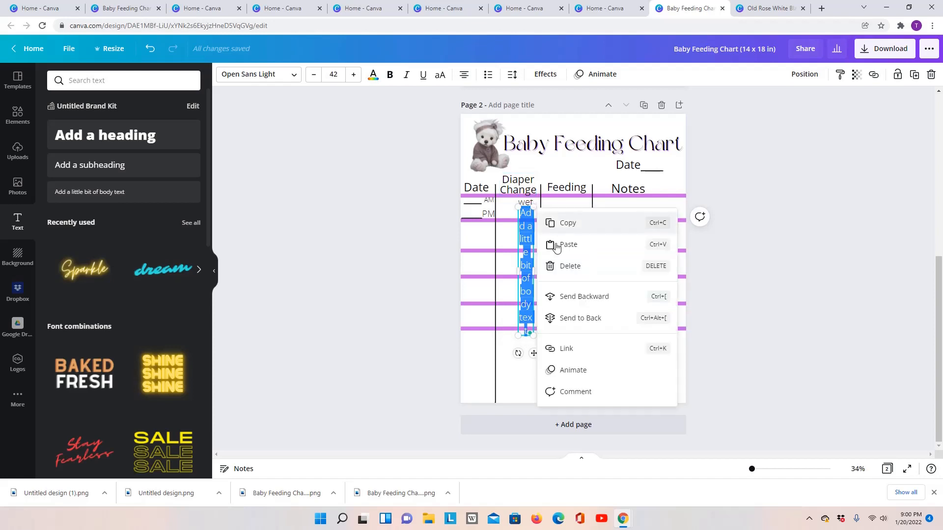
pyautogui.click(561, 266)
# - Add a body text reading "dirty" and place it below "wet" in the Diaper Change column
pyautogui.click(164, 196)
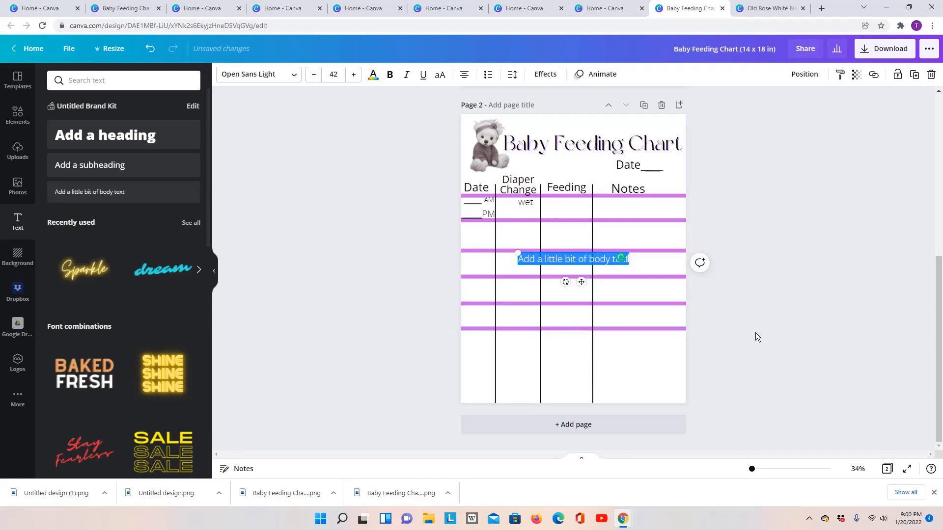
pyautogui.write('dirty')
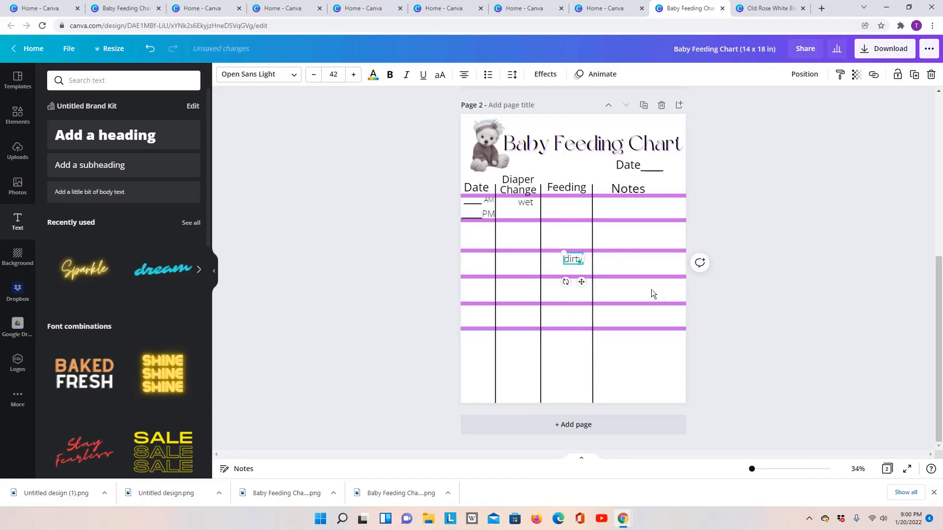
pyautogui.moveTo(581, 282); pyautogui.dragTo(531, 235)
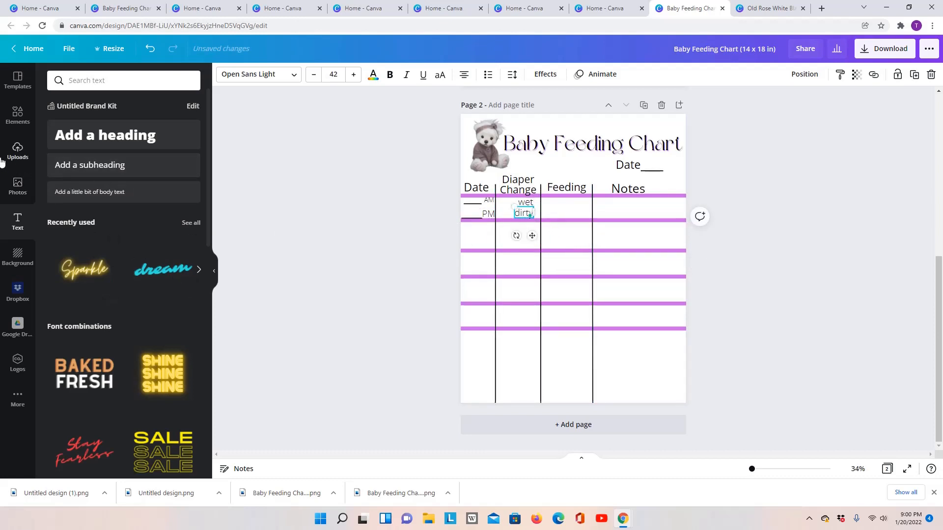
# - Add a circle shape, shrink it to a small bullet and place it in front of "wet" in the Diaper Change column
pyautogui.click(19, 123)
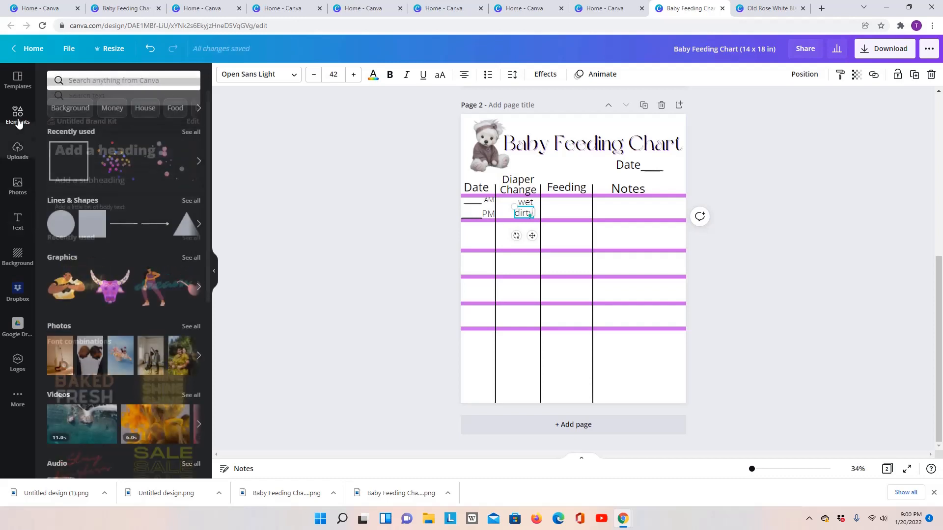
pyautogui.click(60, 225)
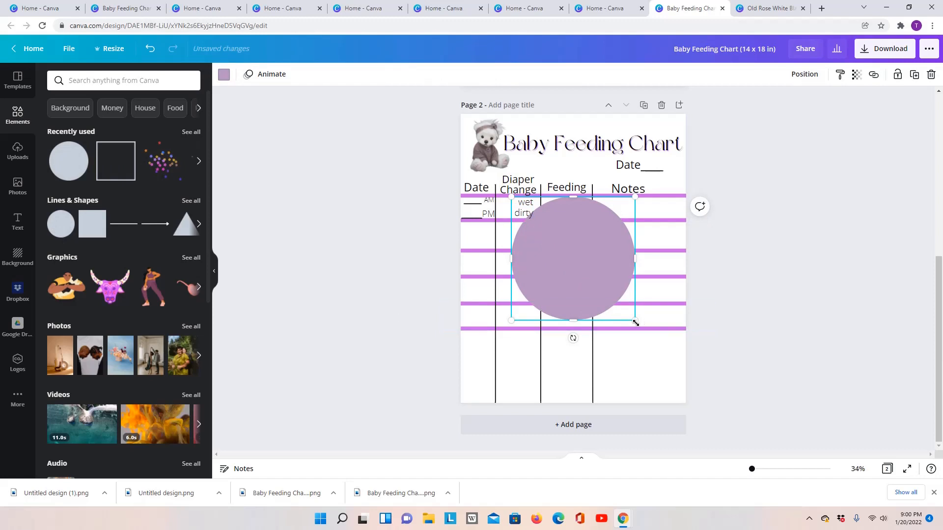
pyautogui.moveTo(633, 322); pyautogui.dragTo(519, 209)
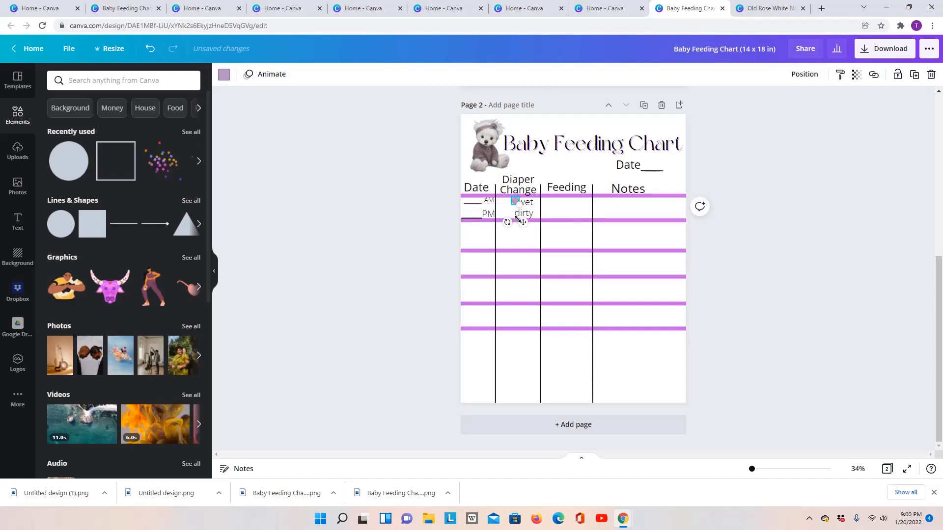
pyautogui.moveTo(522, 222); pyautogui.dragTo(516, 223)
# - Add a second circle, shrink it to a matching bullet and place it in front of "dirty"
pyautogui.click(74, 164)
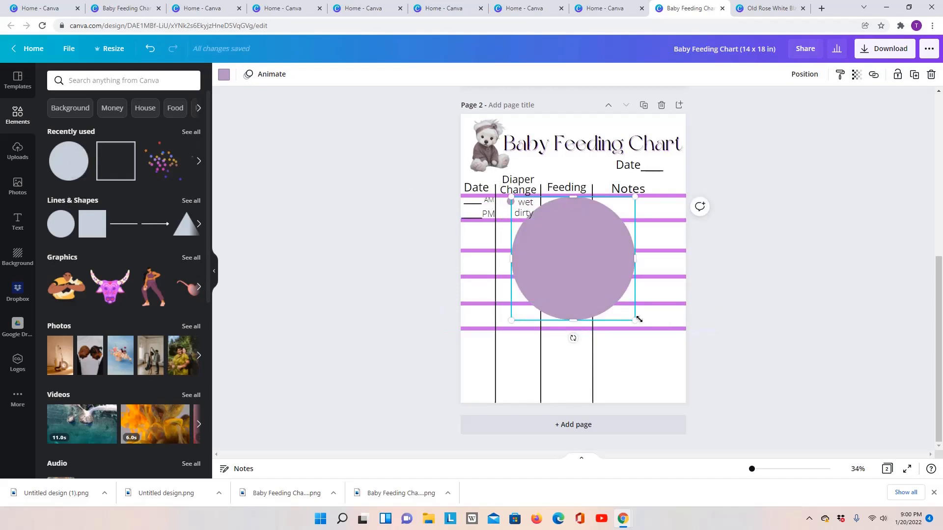
pyautogui.moveTo(635, 321); pyautogui.dragTo(518, 238)
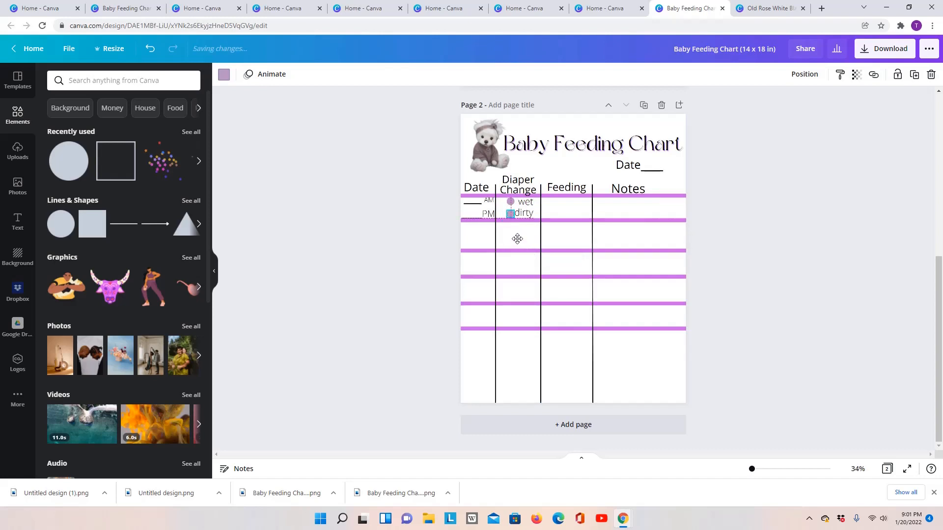
pyautogui.click(767, 289)
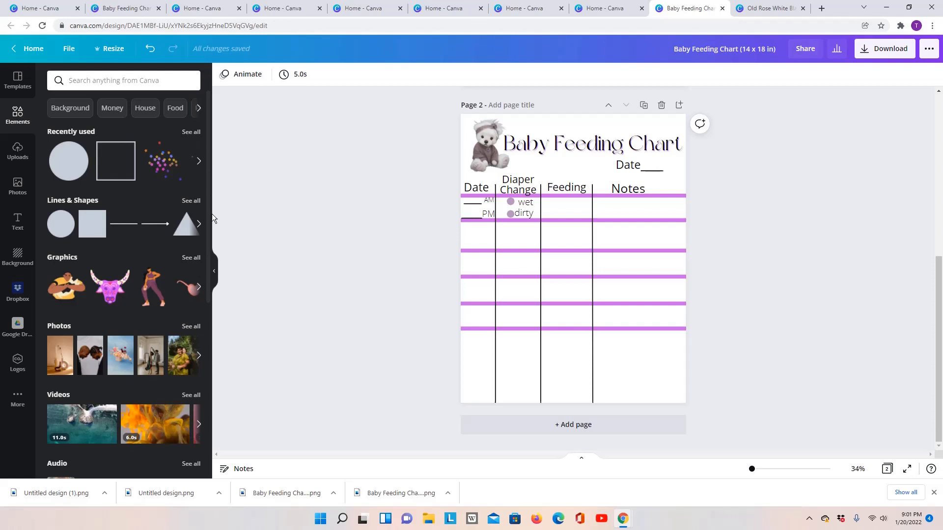
# - Add a body text reading "min/oz." and place it at the top of the first row in the Feeding column
pyautogui.click(18, 223)
pyautogui.click(90, 193)
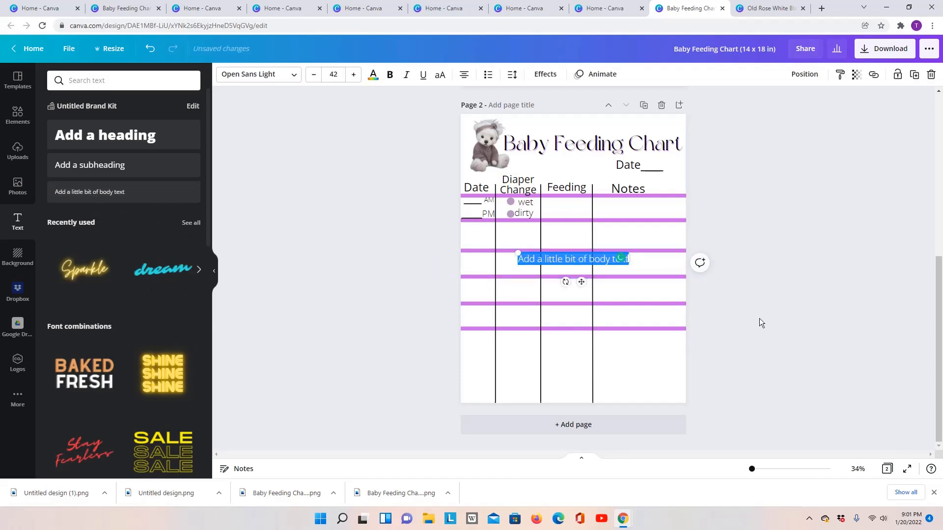
pyautogui.write('min')
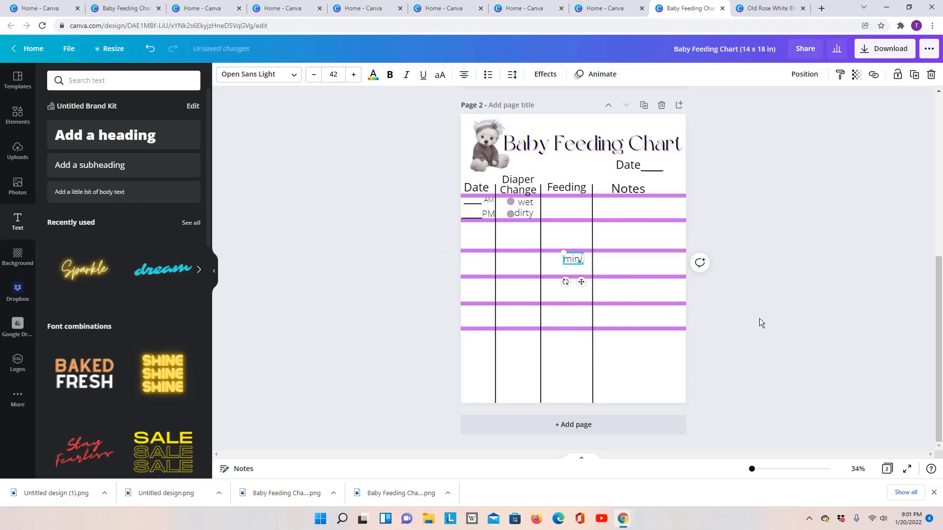
pyautogui.write('/oz')
pyautogui.moveTo(589, 252); pyautogui.dragTo(563, 221)
pyautogui.click(751, 237)
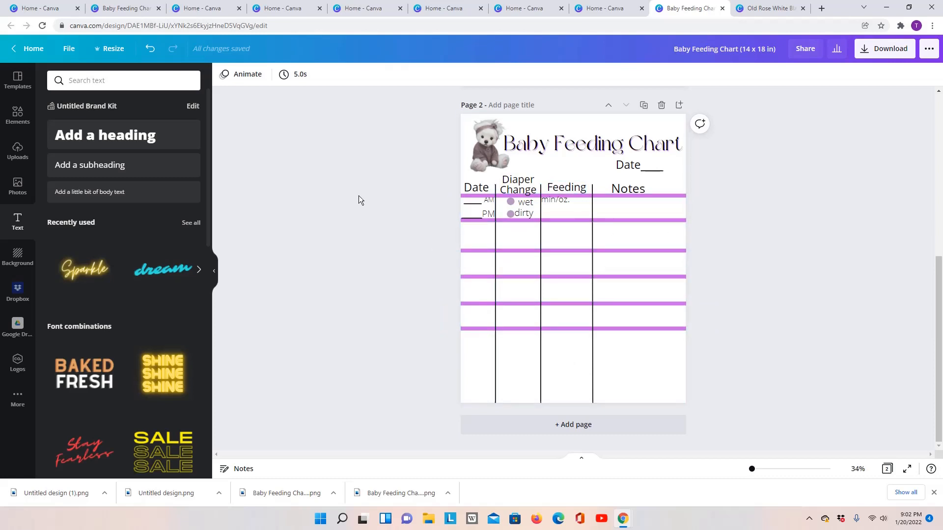
# - Apply the grey-to-white background from the Gradients collection to page 2
pyautogui.scroll(2, 373, 194)
pyautogui.click(564, 223)
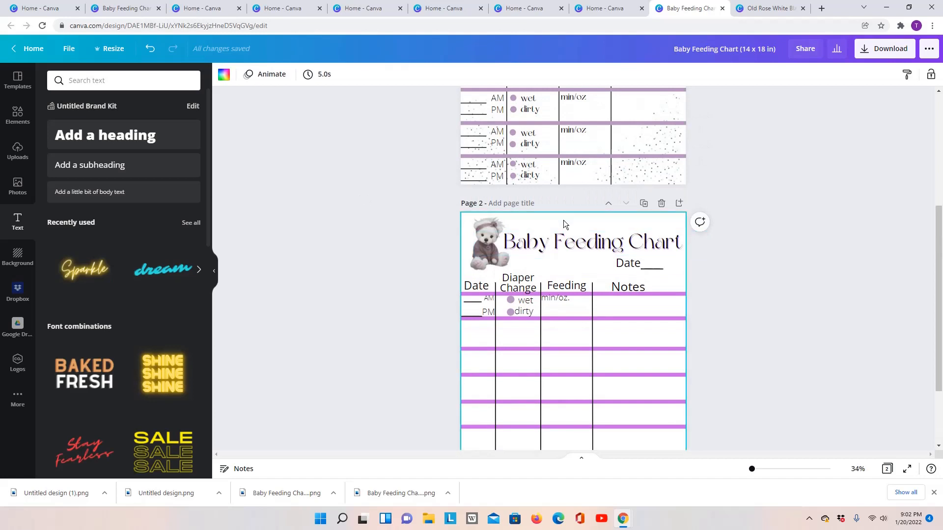
pyautogui.scroll(-2, 406, 226)
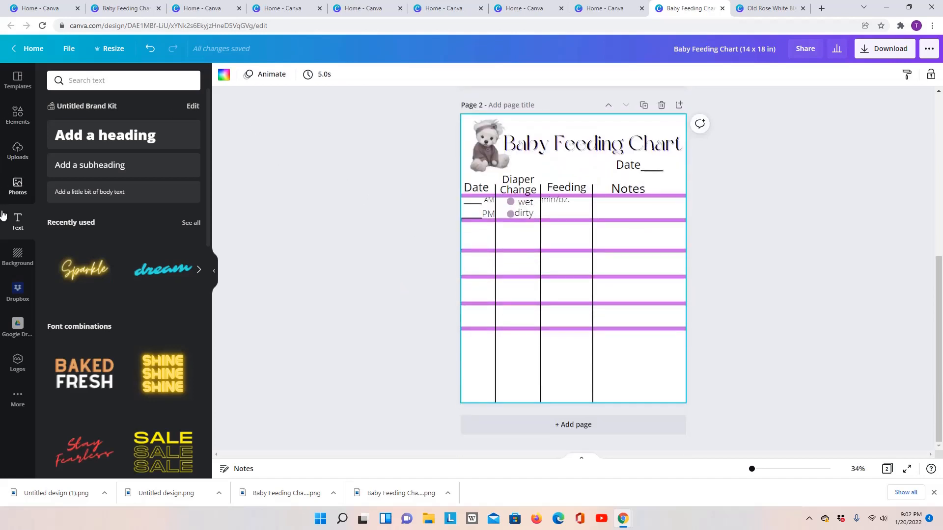
pyautogui.click(14, 259)
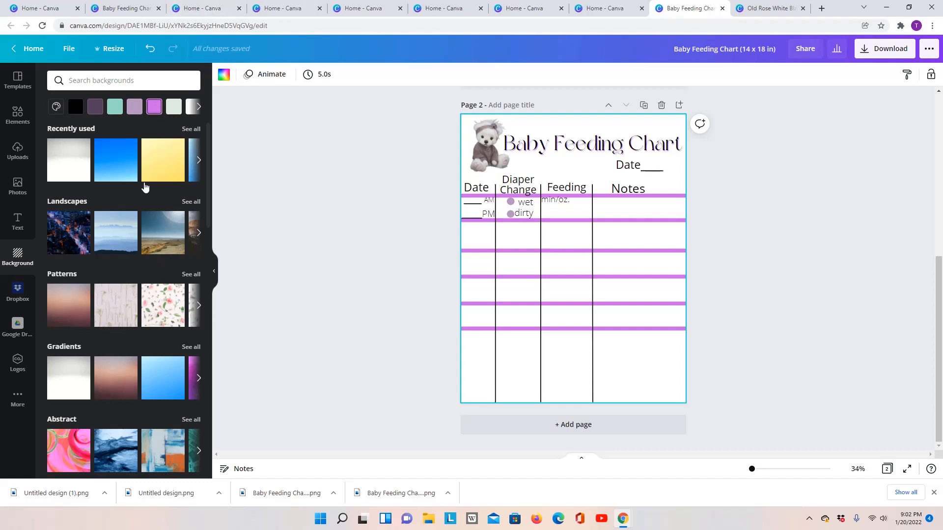
pyautogui.scroll(-2, 163, 326)
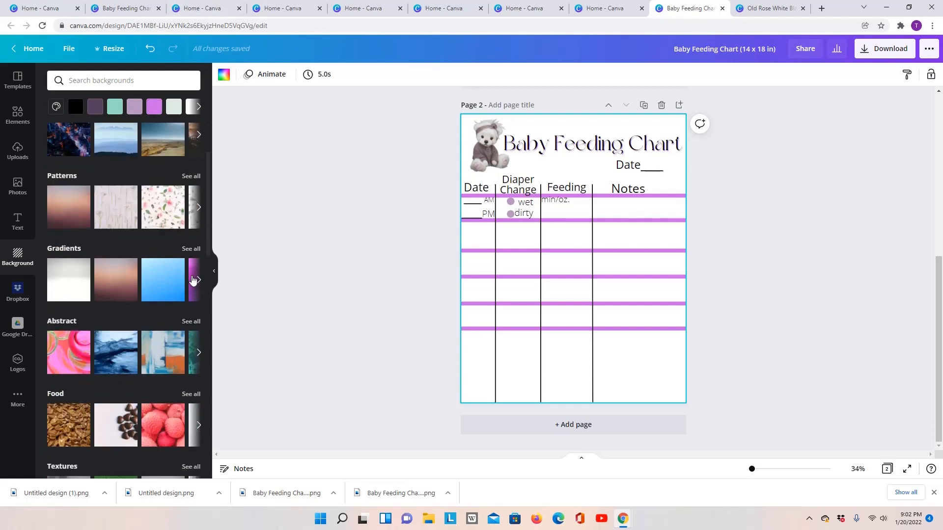
pyautogui.click(198, 280)
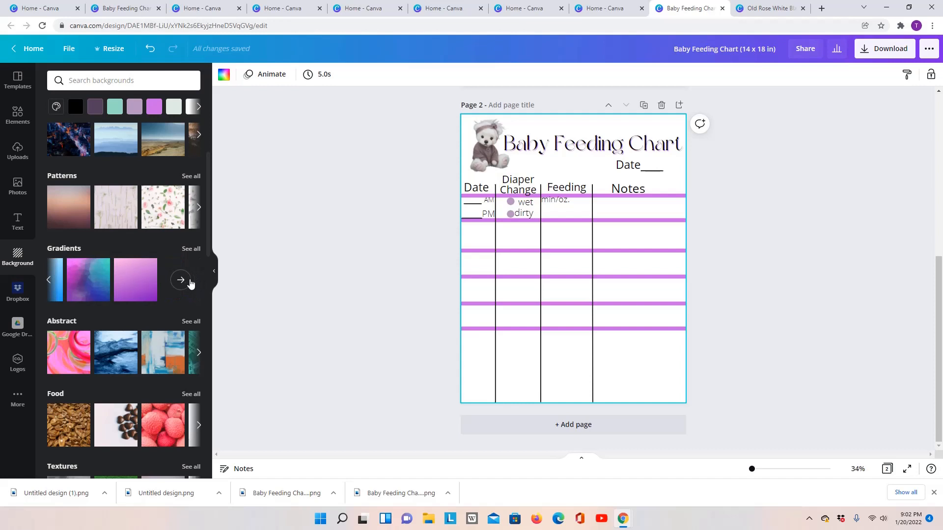
pyautogui.click(180, 280)
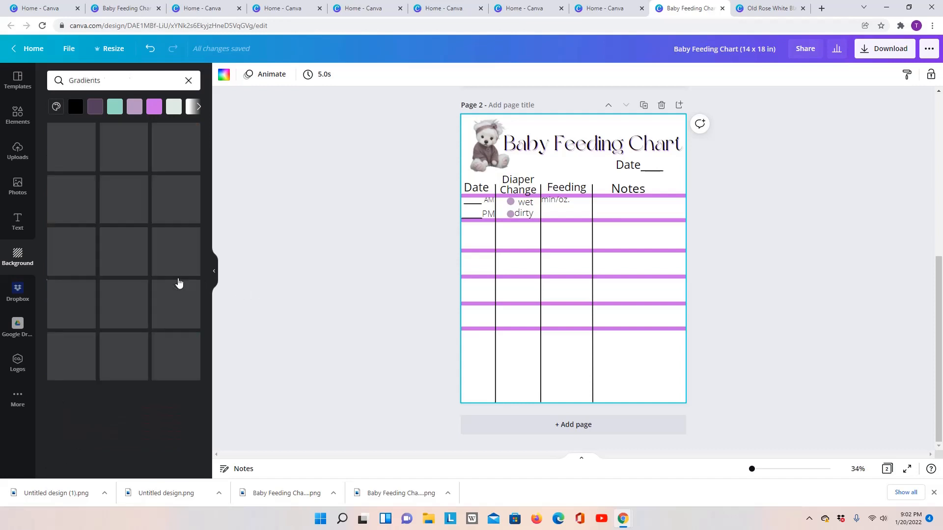
pyautogui.click(71, 157)
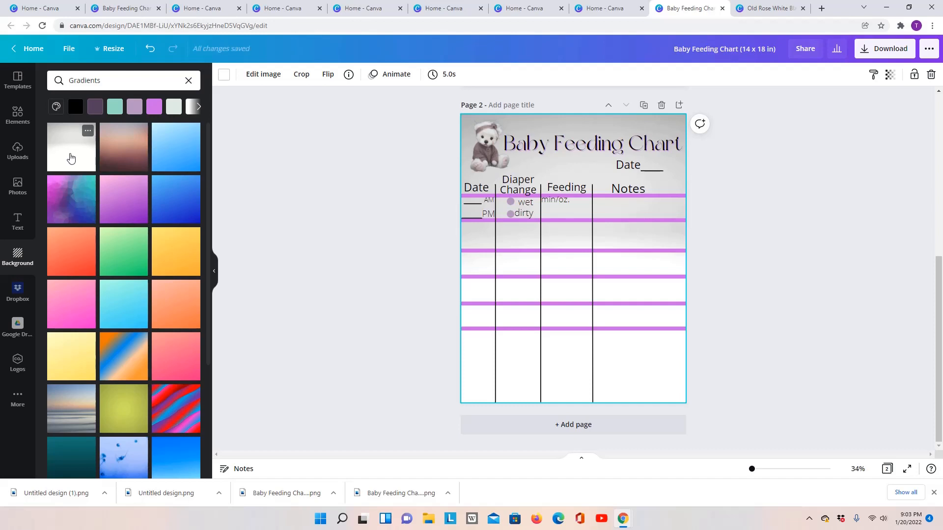
# - Search the elements for "dots" and add the narrow strip of scattered white dots to page 2
pyautogui.scroll(1, 493, 338)
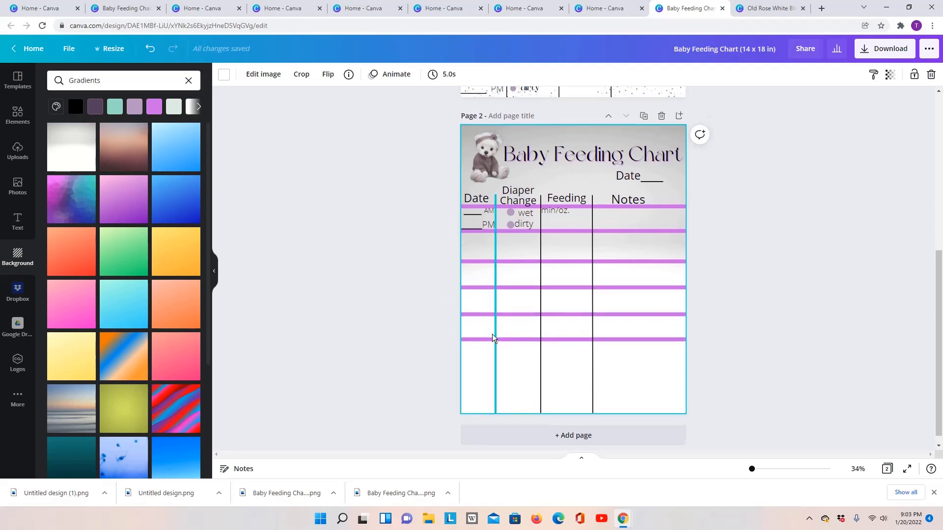
pyautogui.scroll(3, 383, 349)
pyautogui.scroll(-3, 358, 348)
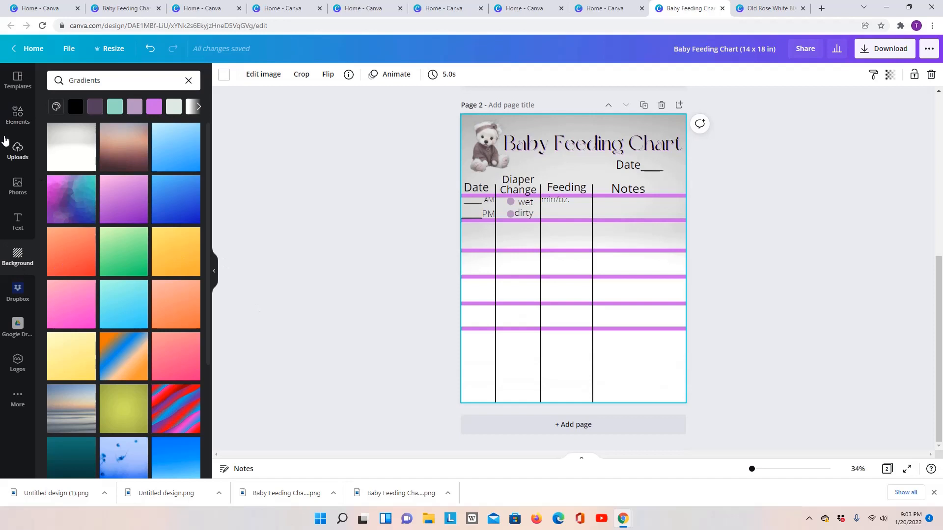
pyautogui.click(17, 114)
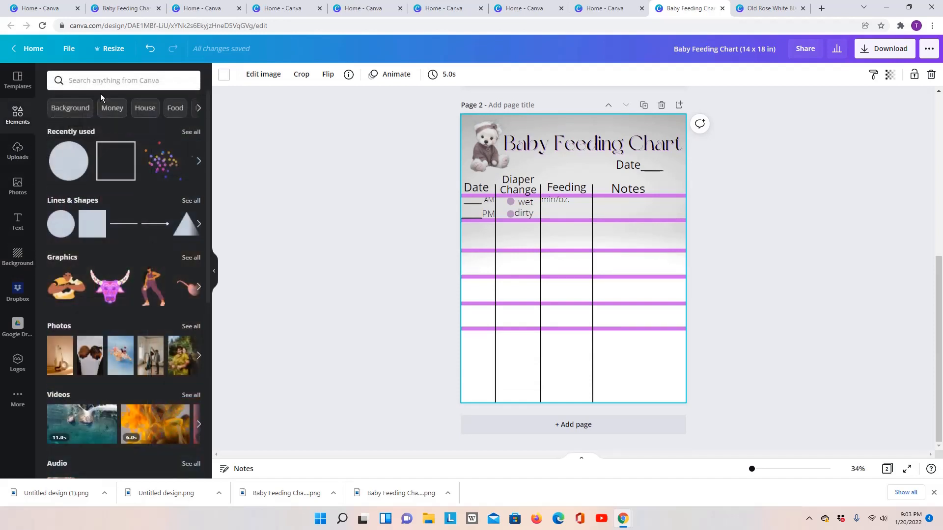
pyautogui.click(103, 80)
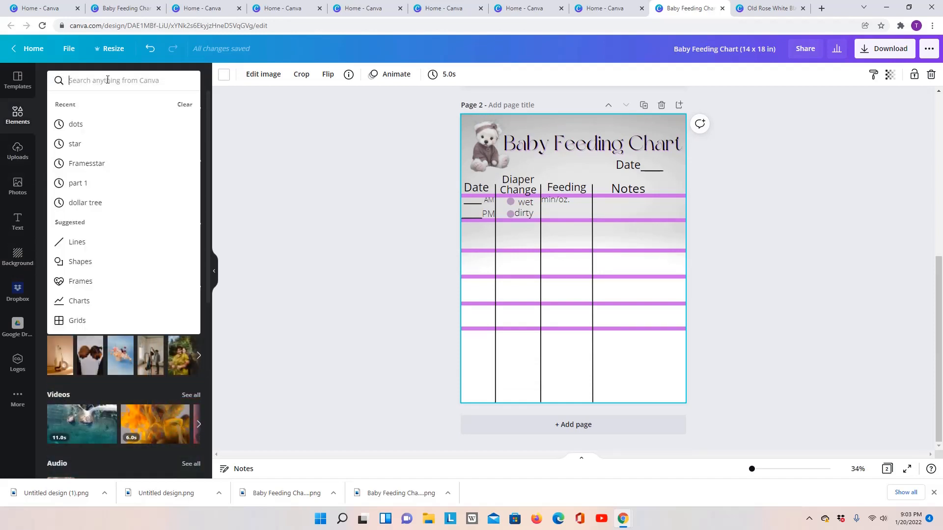
pyautogui.write('dots')
pyautogui.press('Return')
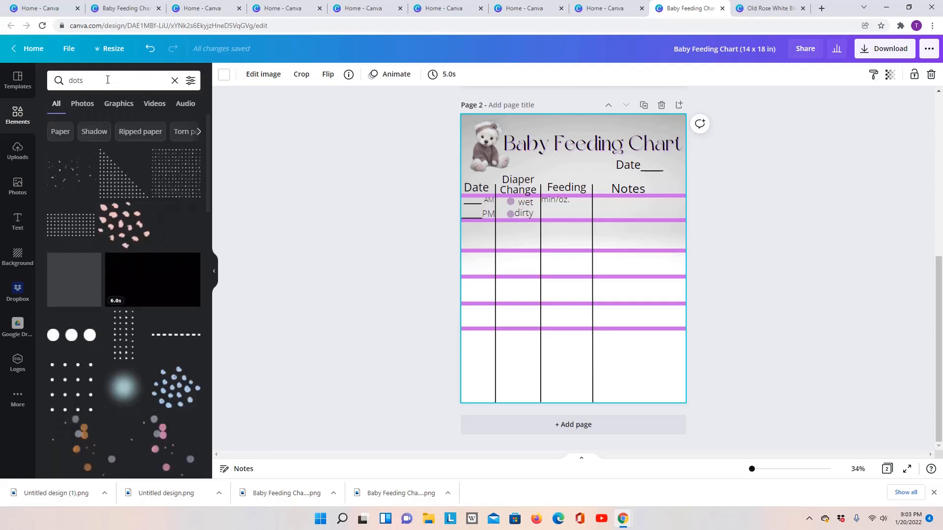
pyautogui.scroll(-5, 156, 197)
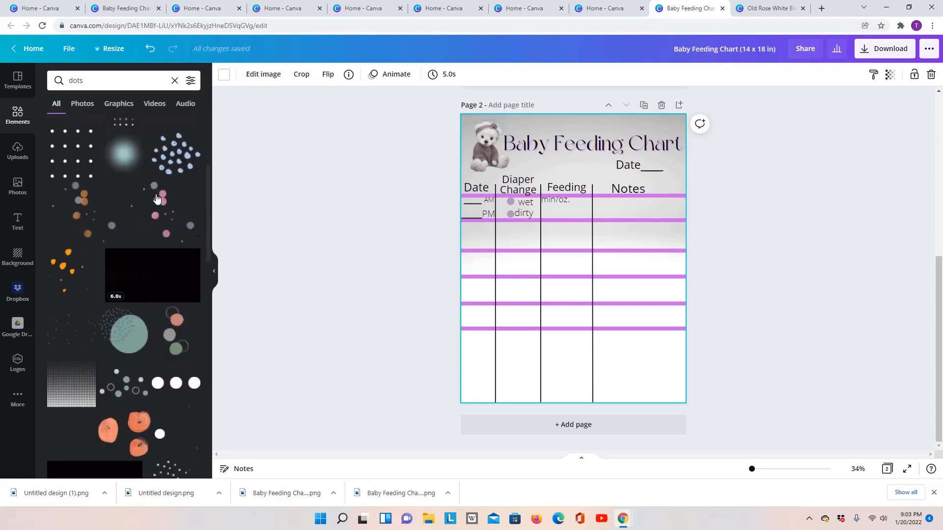
pyautogui.scroll(-10, 156, 197)
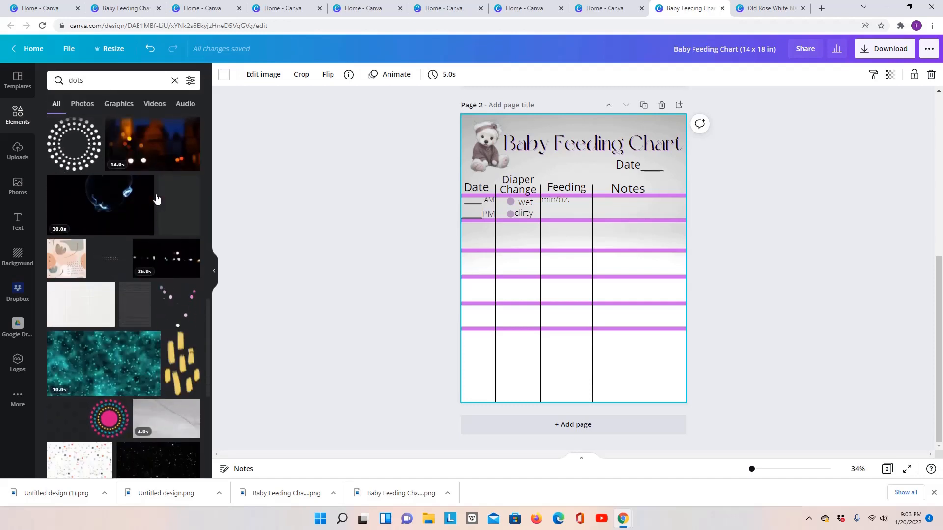
pyautogui.scroll(-4, 156, 199)
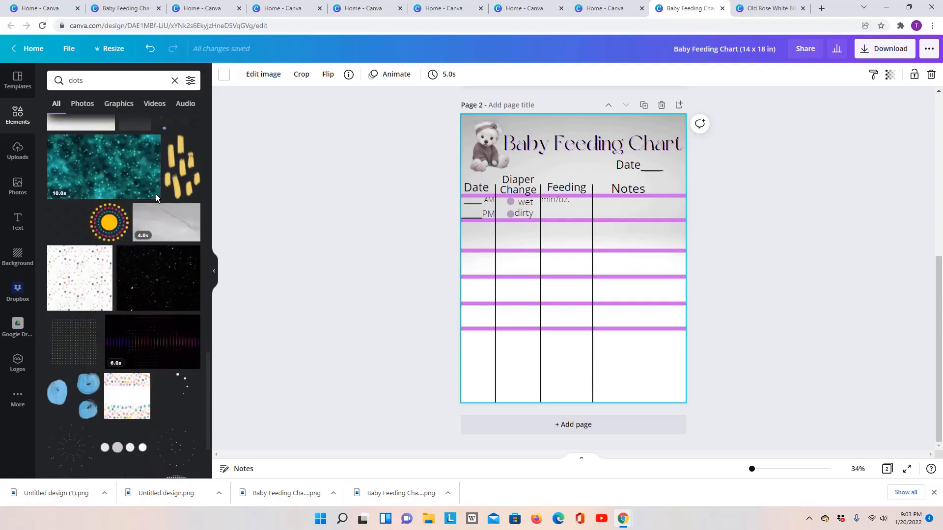
pyautogui.scroll(-10, 156, 196)
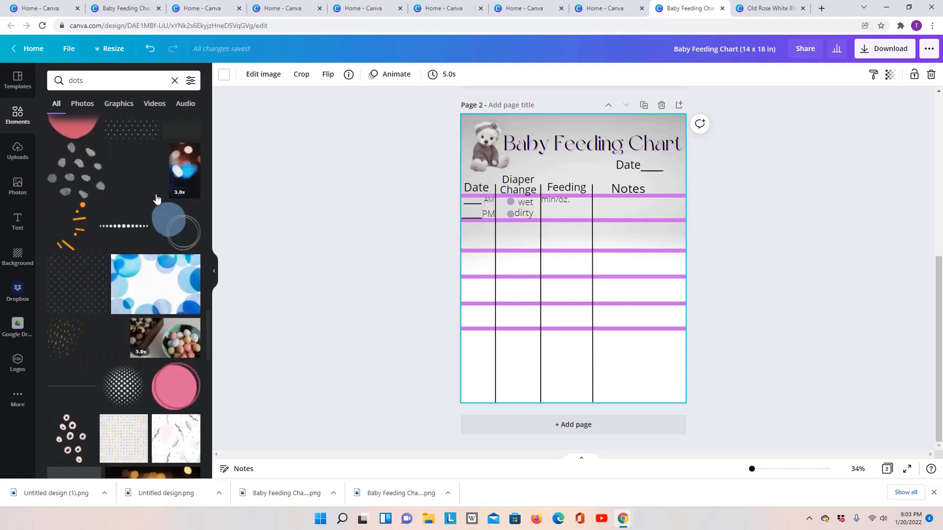
pyautogui.scroll(-10, 157, 198)
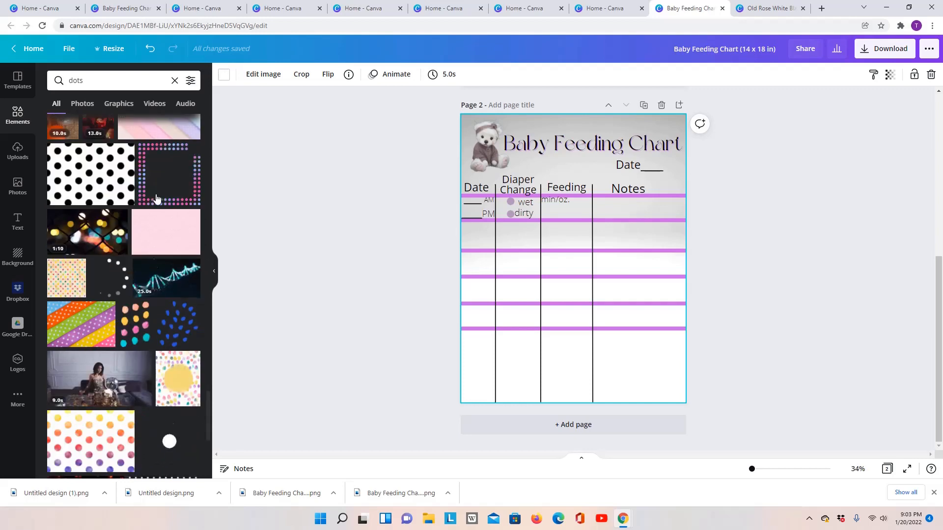
pyautogui.scroll(-10, 156, 198)
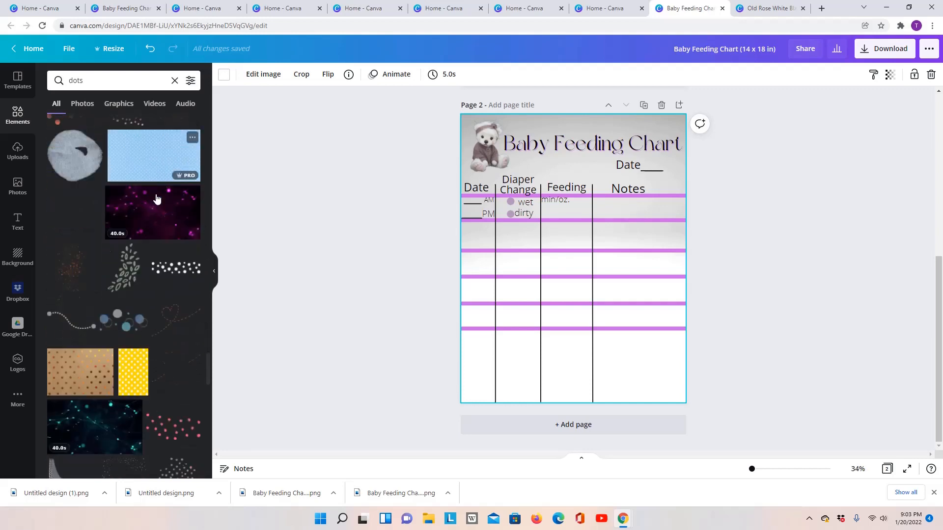
pyautogui.scroll(-10, 156, 198)
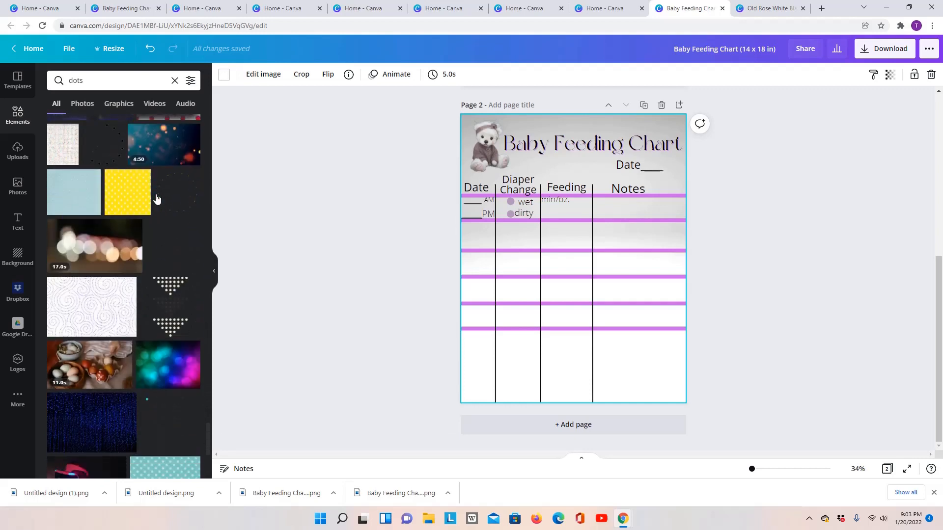
pyautogui.scroll(-10, 156, 198)
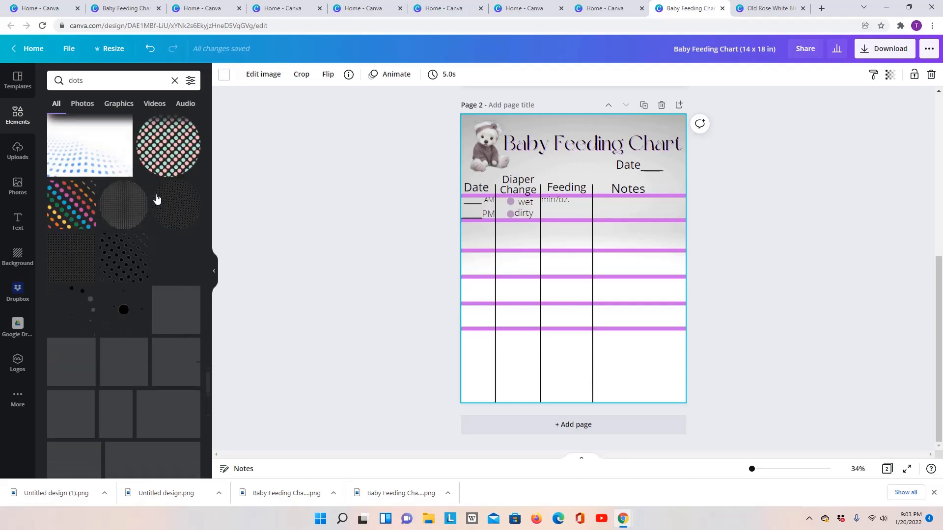
pyautogui.scroll(-10, 156, 199)
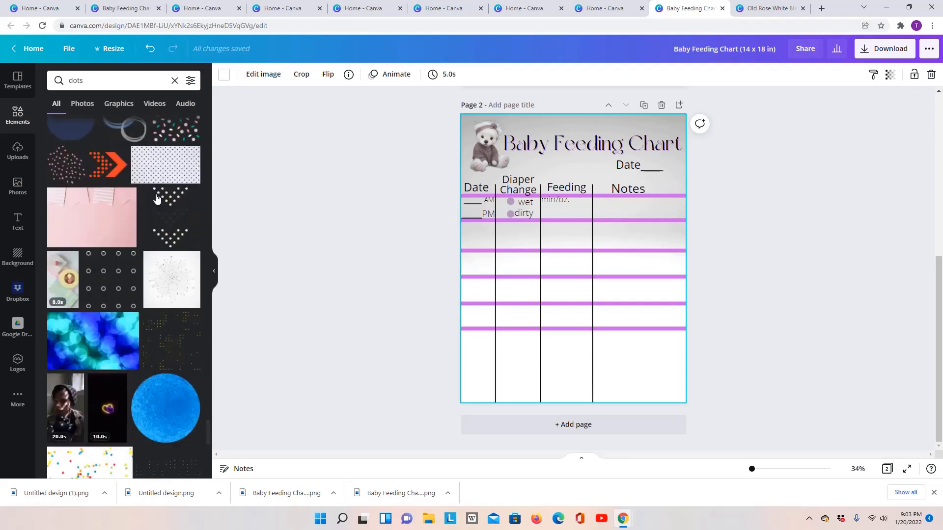
pyautogui.scroll(-10, 156, 198)
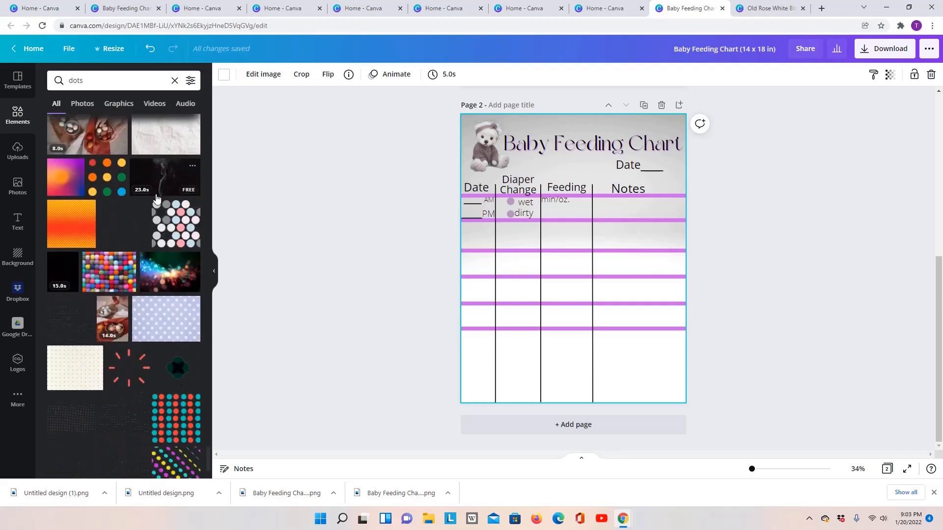
pyautogui.scroll(-5, 157, 199)
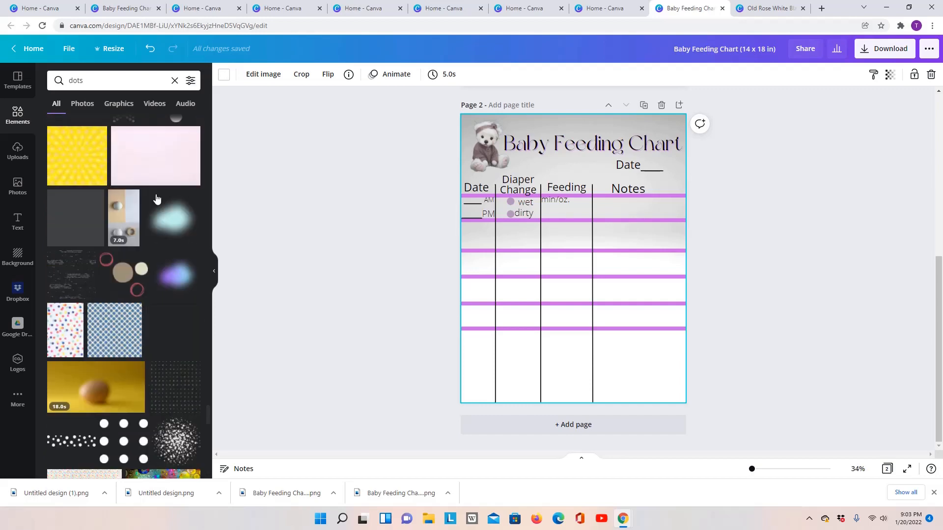
pyautogui.scroll(-3, 165, 177)
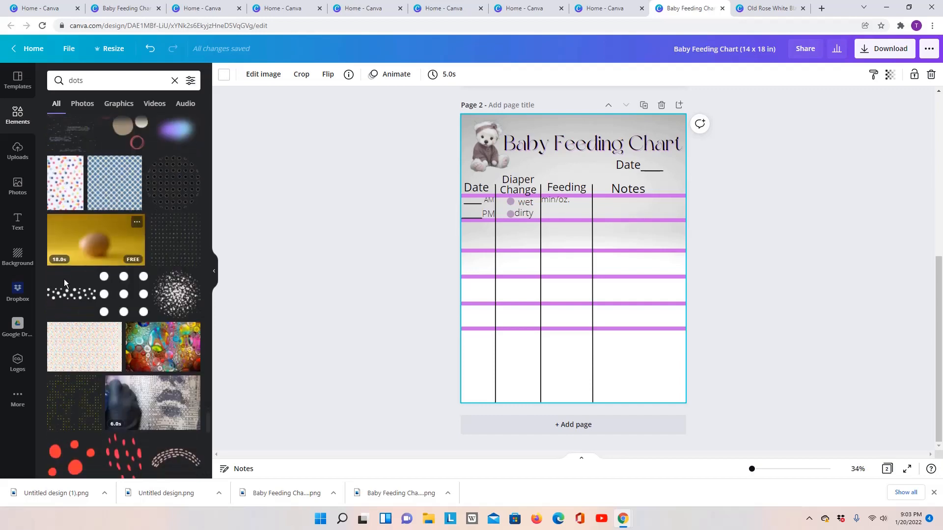
pyautogui.click(68, 293)
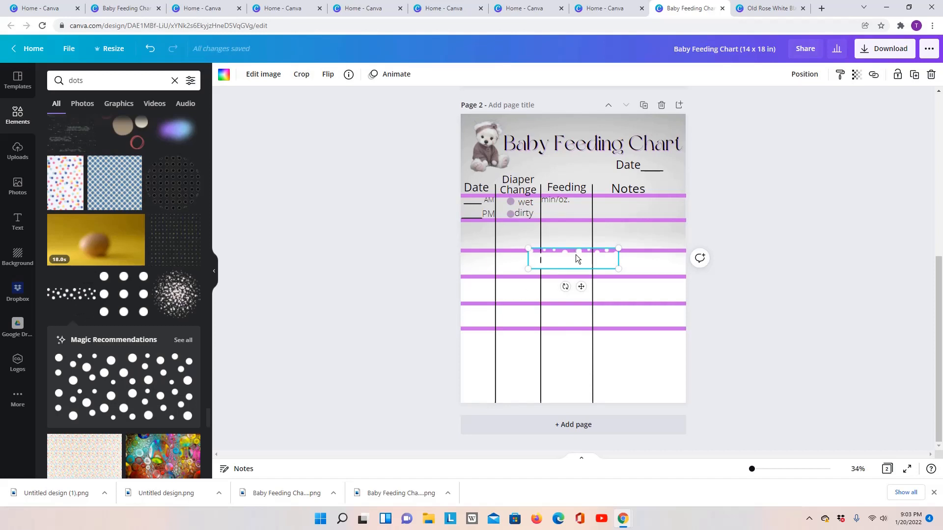
# - Recolor the white dot strip on page 2 to the muted purple document color and enlarge it
pyautogui.click(222, 77)
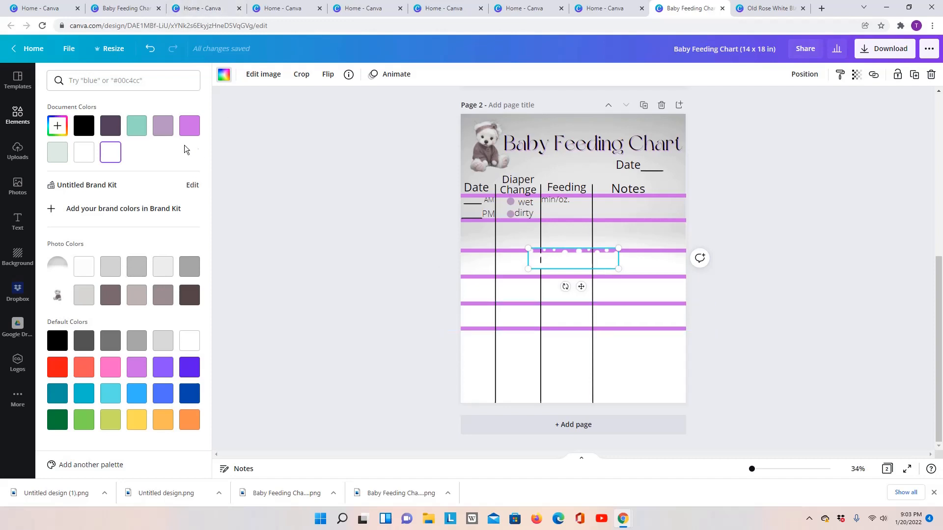
pyautogui.click(163, 127)
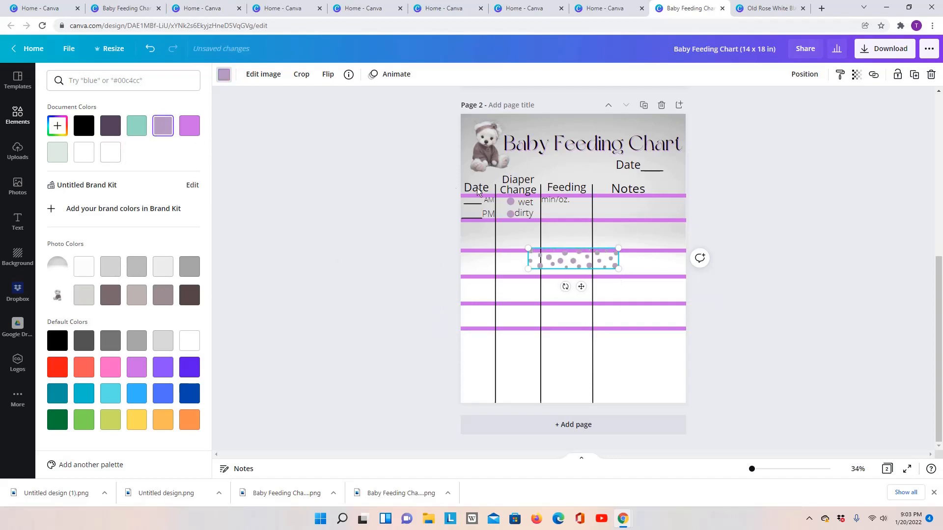
pyautogui.moveTo(618, 268); pyautogui.dragTo(675, 281)
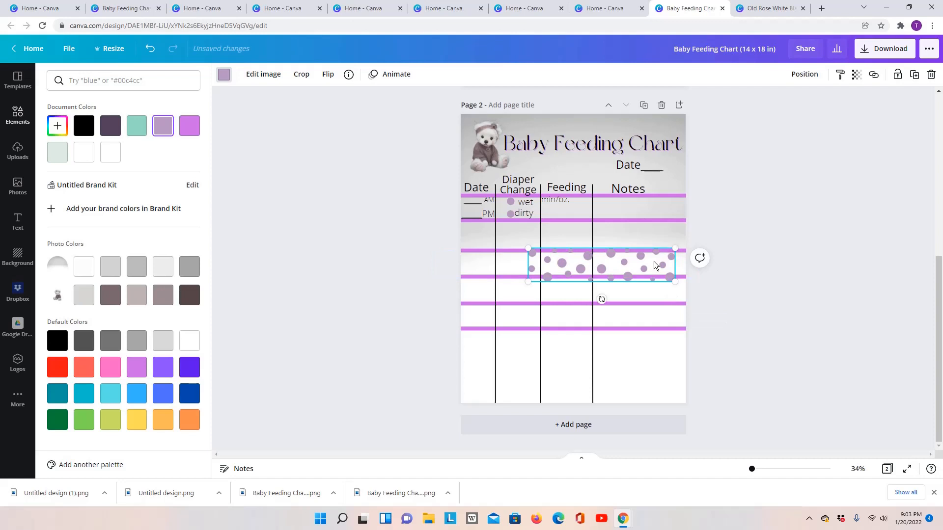
# - Tilt the dot strip diagonally across the lower-left corner of page 2 and send it to the back
pyautogui.moveTo(602, 299); pyautogui.dragTo(579, 292)
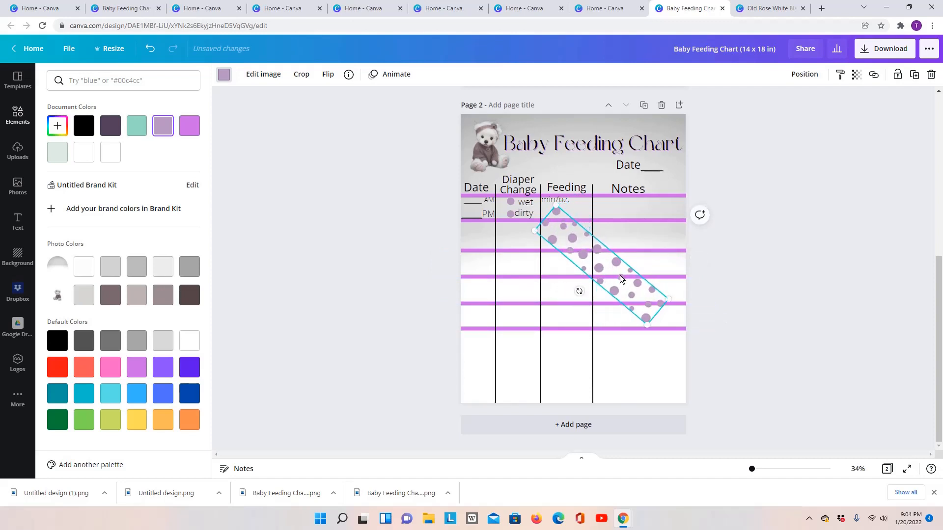
pyautogui.moveTo(602, 259); pyautogui.dragTo(505, 365)
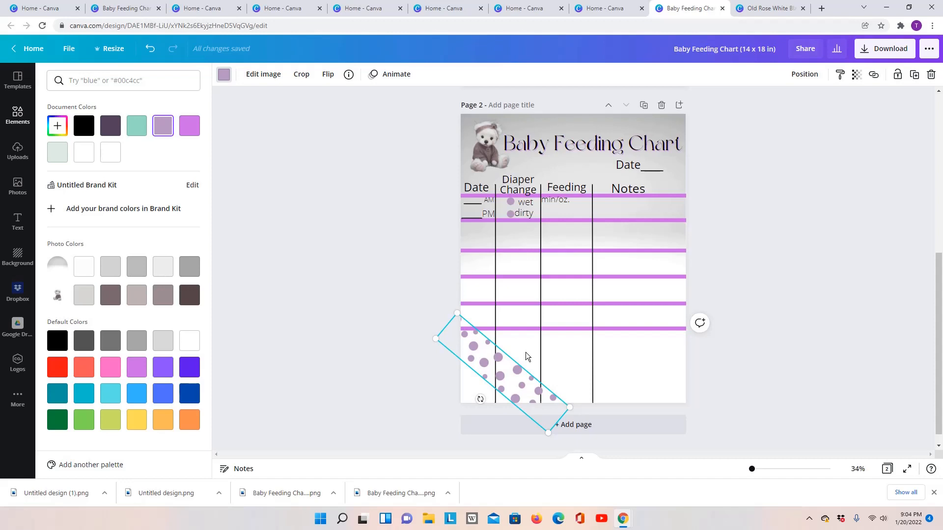
pyautogui.click(797, 78)
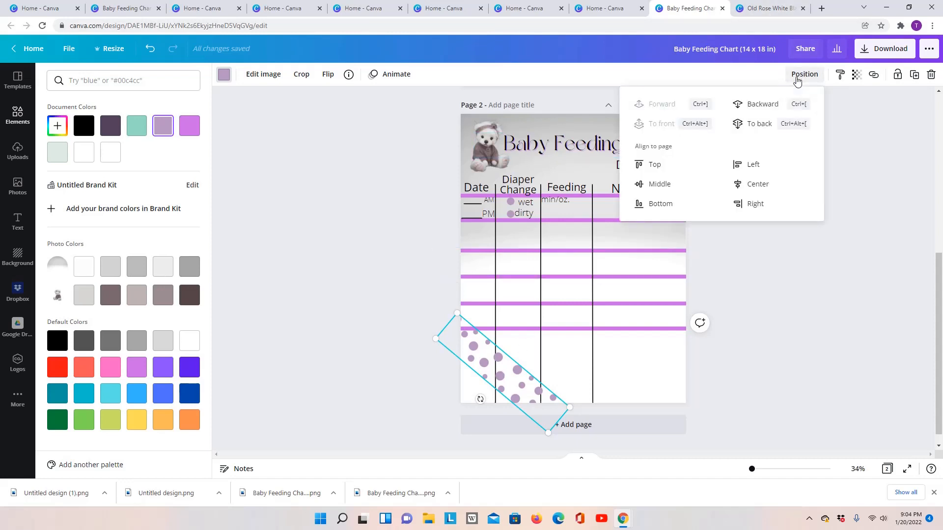
pyautogui.click(768, 126)
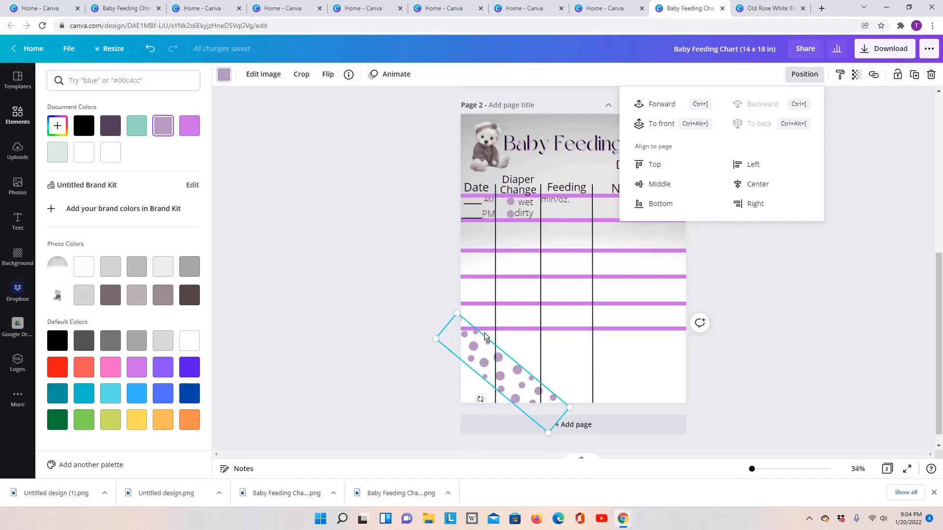
pyautogui.click(385, 367)
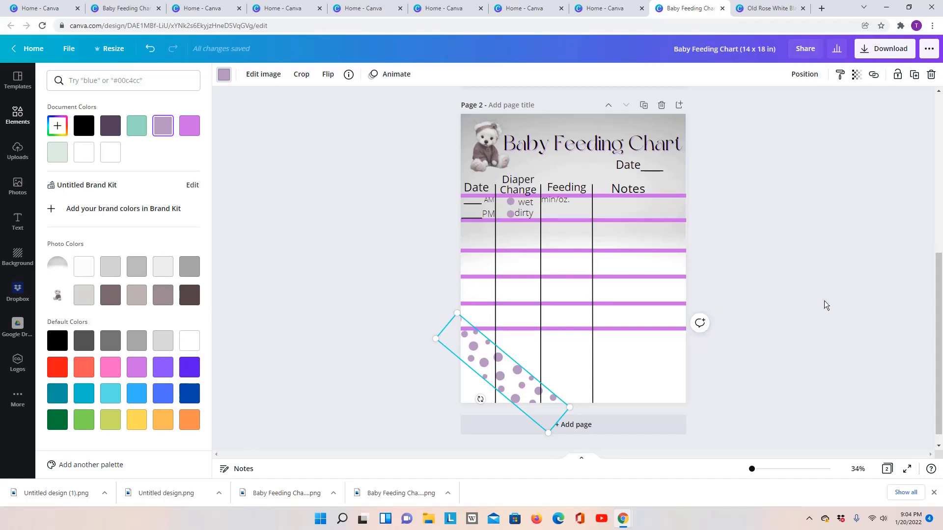
pyautogui.click(412, 244)
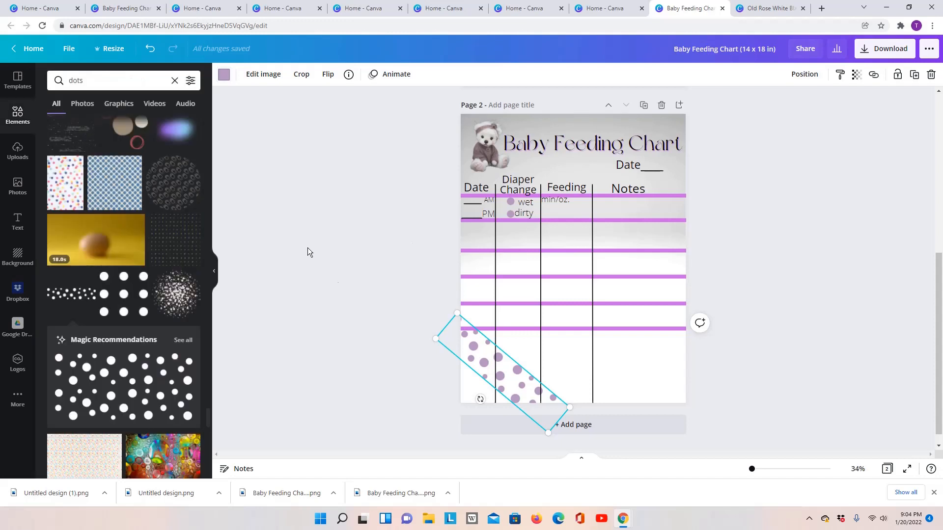
# - Add a second scattered-dot strip to page 2 and recolor it with the same muted purple
pyautogui.click(72, 295)
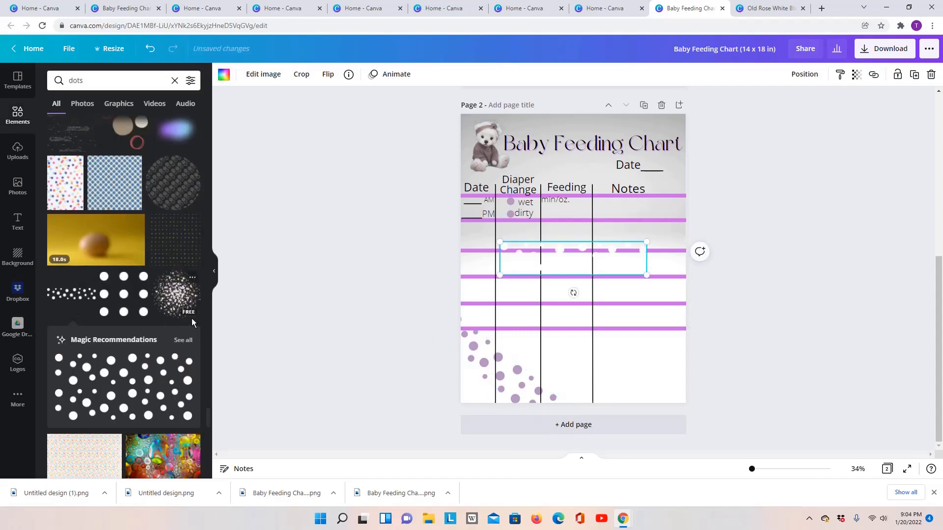
pyautogui.click(224, 75)
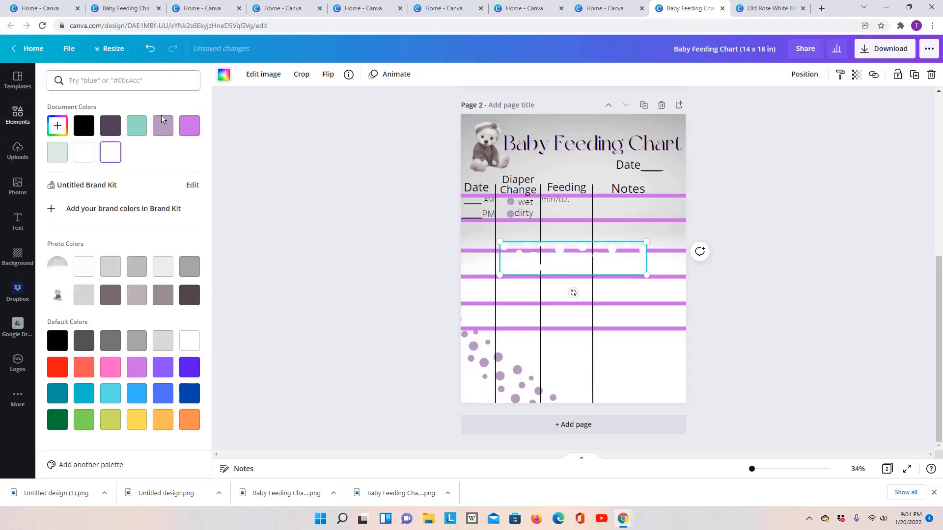
pyautogui.click(161, 132)
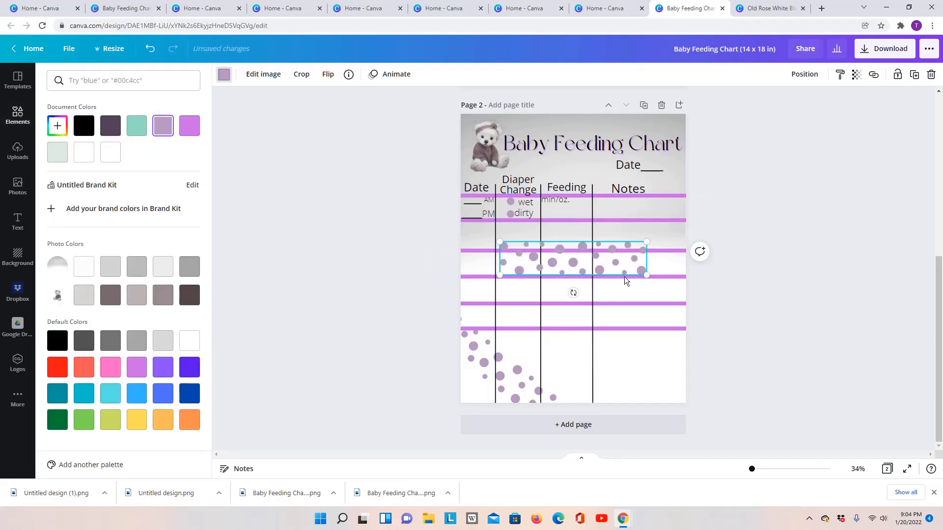
# - Tilt the second dot strip diagonally across the upper-right corner of page 2 and send it to the back
pyautogui.moveTo(573, 293); pyautogui.dragTo(549, 283)
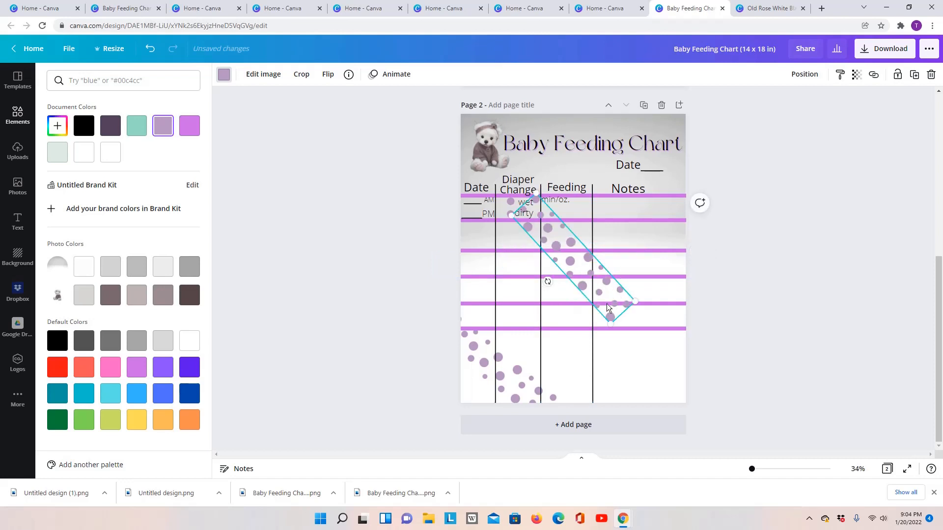
pyautogui.moveTo(591, 267); pyautogui.dragTo(647, 166)
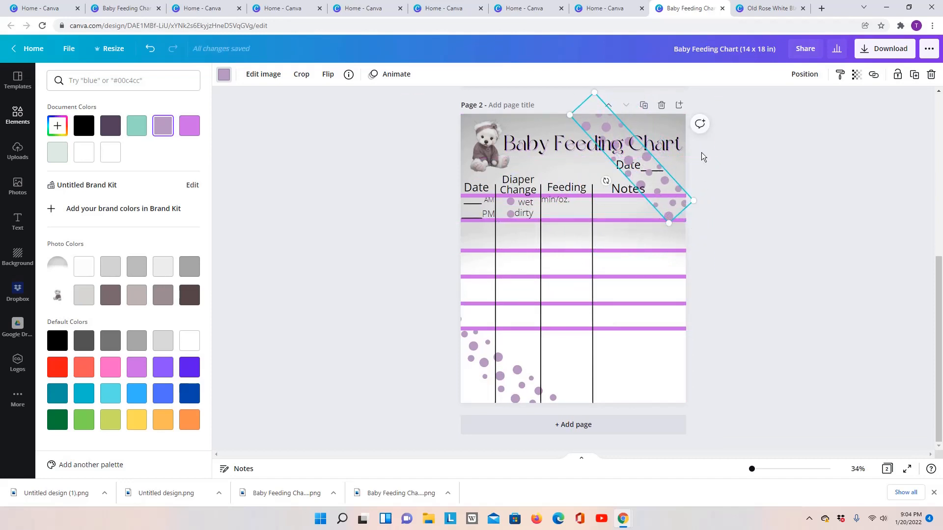
pyautogui.click(801, 78)
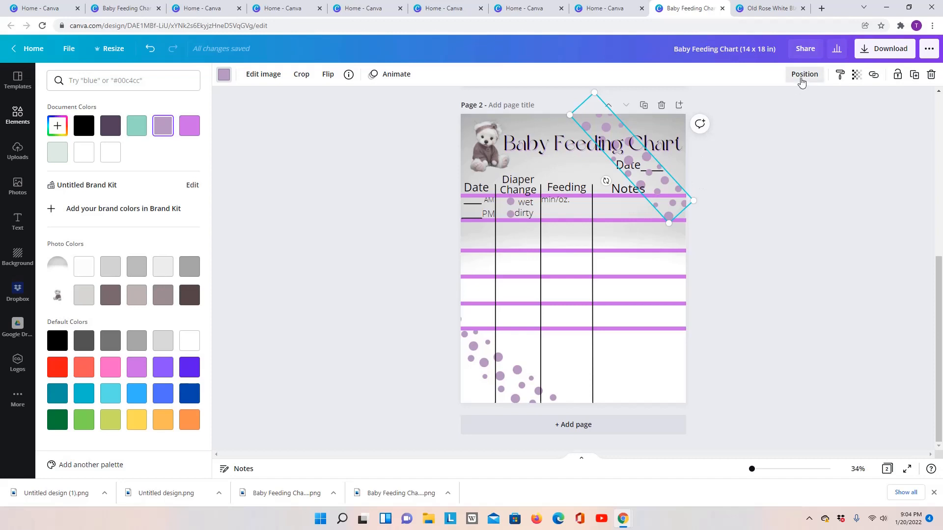
pyautogui.click(858, 204)
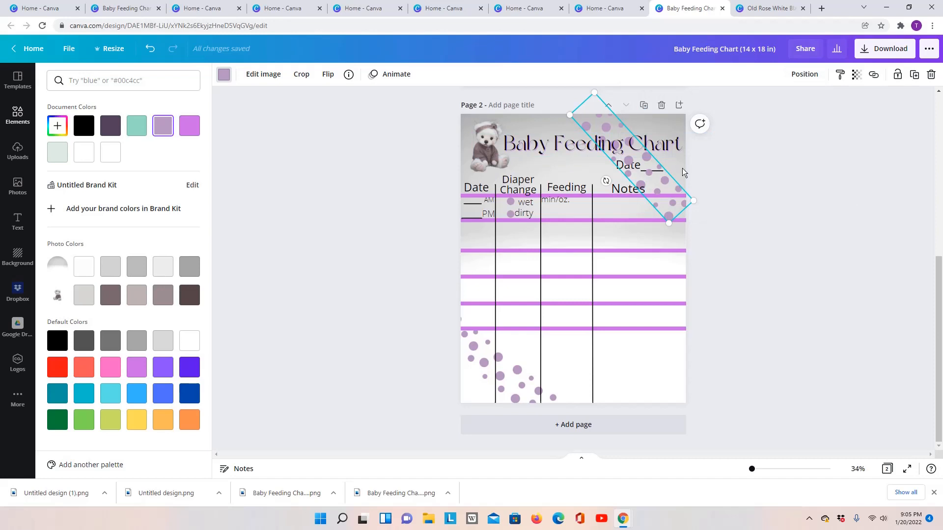
pyautogui.click(798, 81)
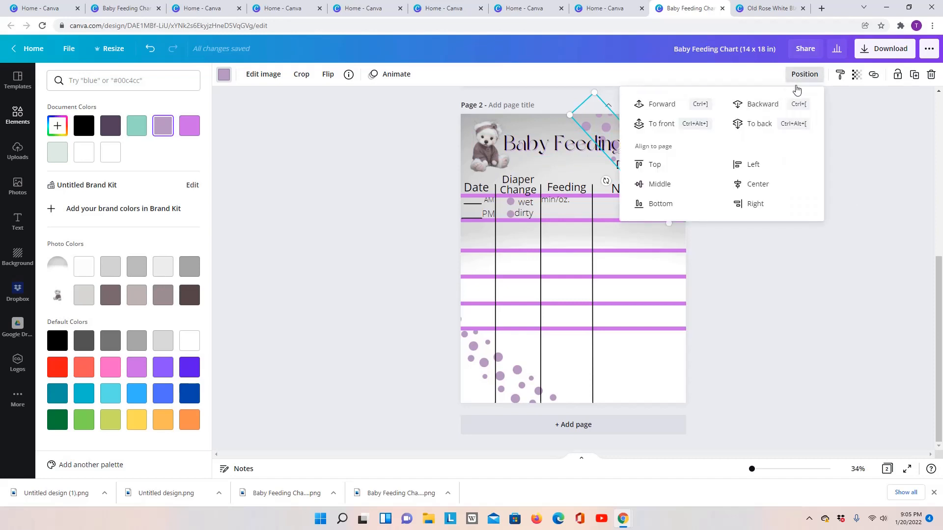
pyautogui.click(757, 124)
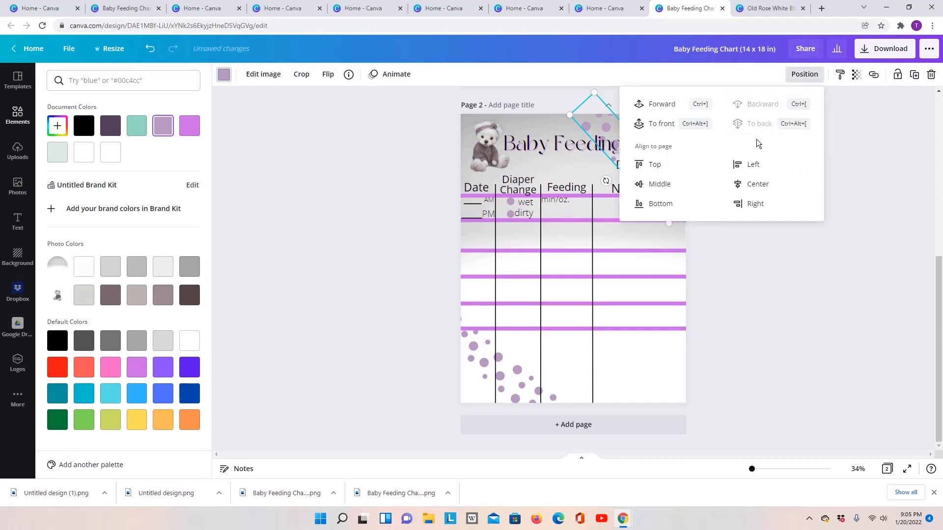
pyautogui.click(776, 234)
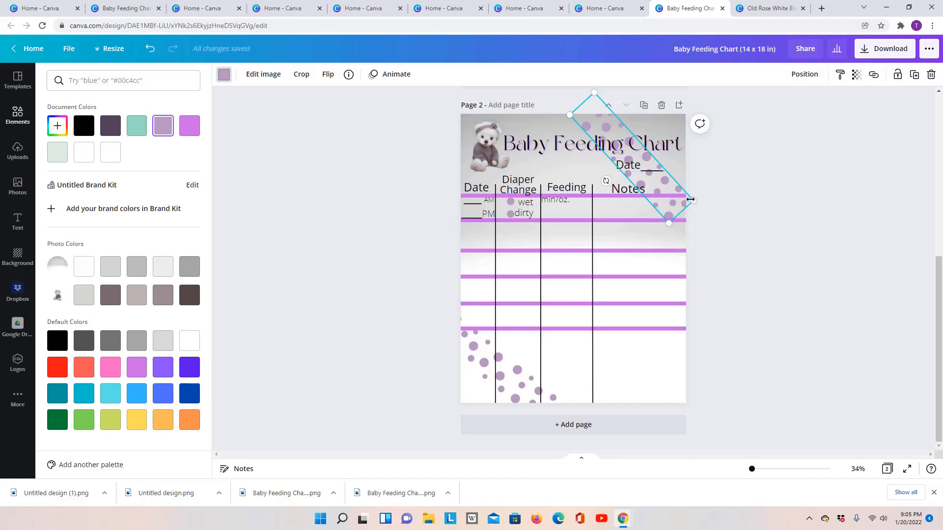
# - Enlarge the upper-right dot strip so it runs past the page's right edge
pyautogui.moveTo(691, 200); pyautogui.dragTo(717, 213)
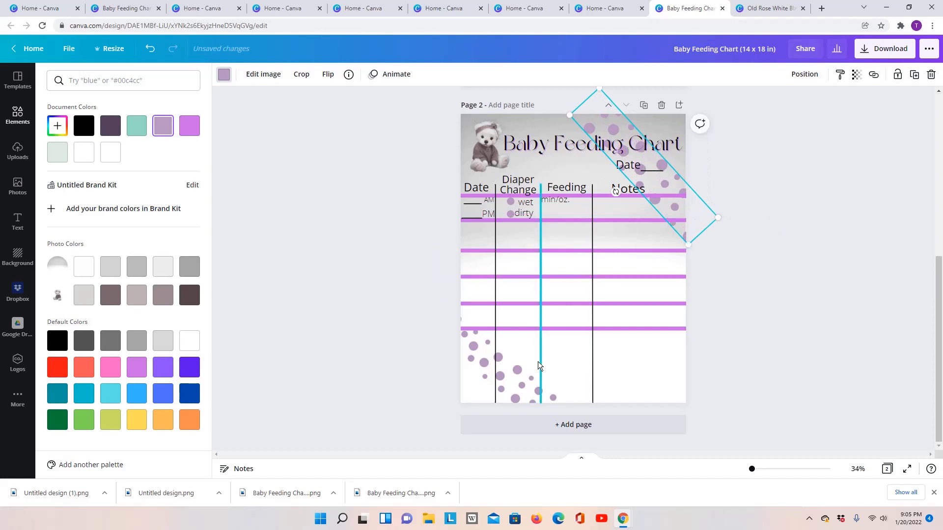
pyautogui.click(765, 345)
pyautogui.click(759, 263)
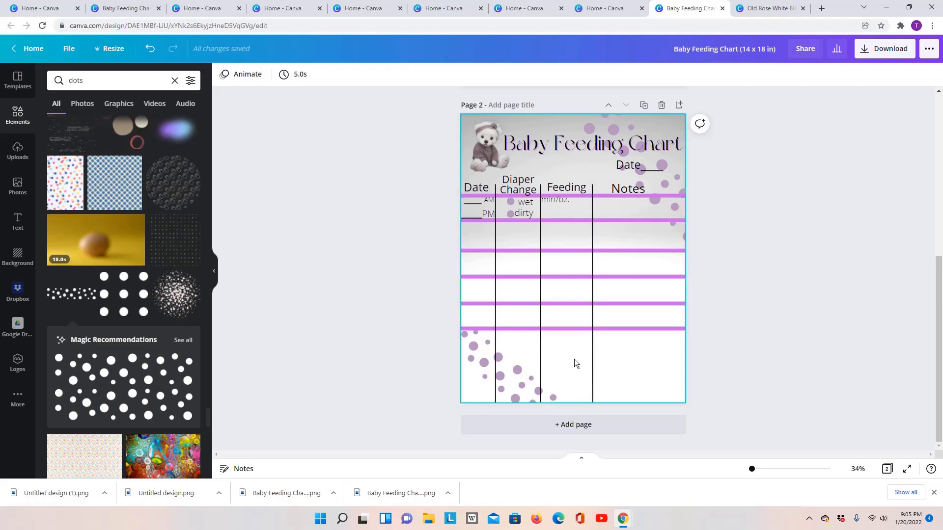
# - Compare the recreated chart with the original on page 1, and delete page 1
pyautogui.scroll(6, 573, 359)
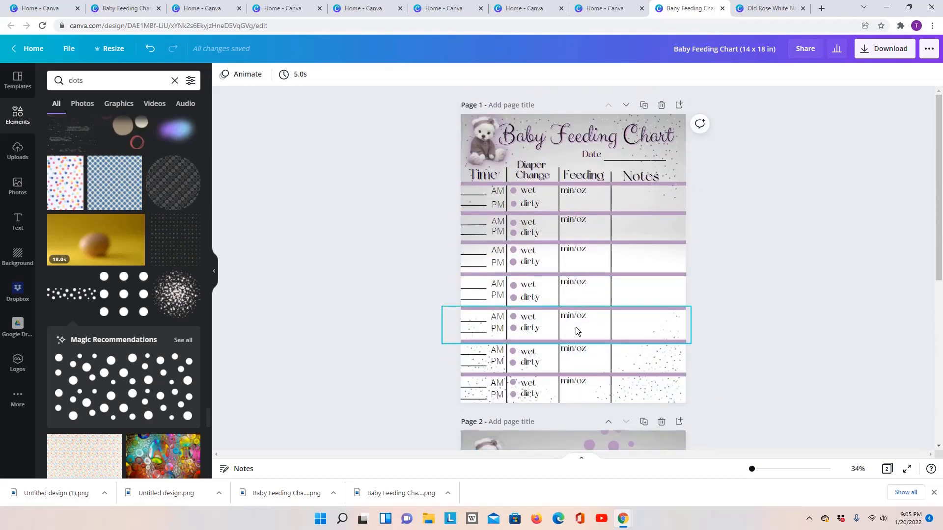
pyautogui.scroll(-3, 738, 309)
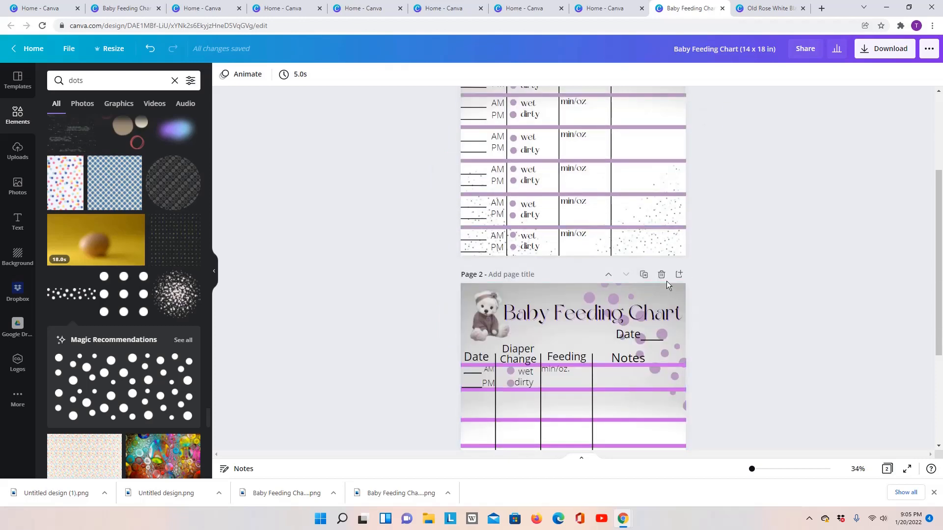
pyautogui.scroll(-3, 696, 201)
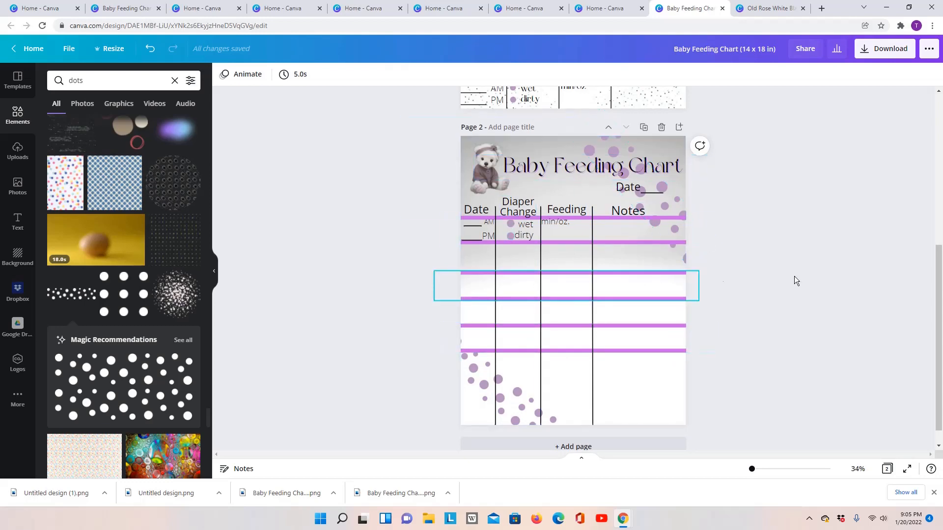
pyautogui.scroll(1, 797, 278)
pyautogui.scroll(5, 796, 273)
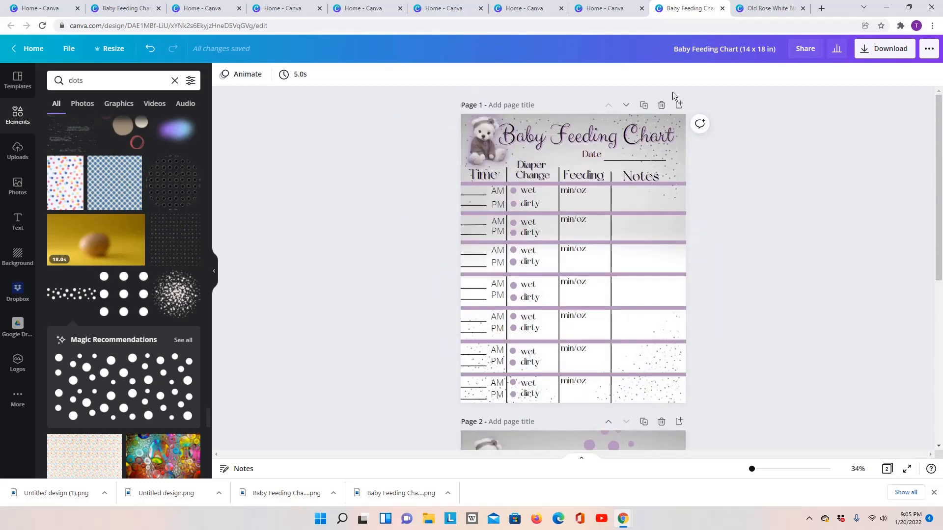
pyautogui.click(661, 106)
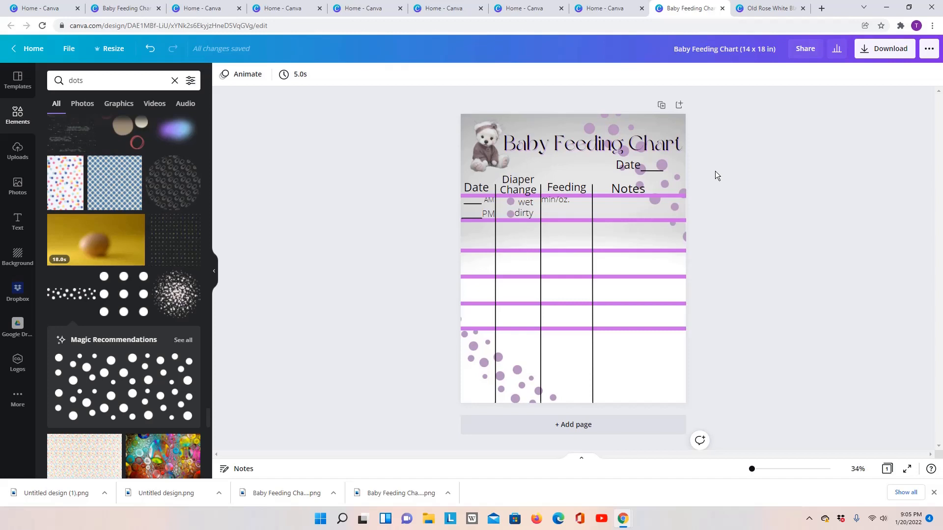
# - Download the remaining Baby Feeding Chart page as a PNG at size 1
pyautogui.click(902, 49)
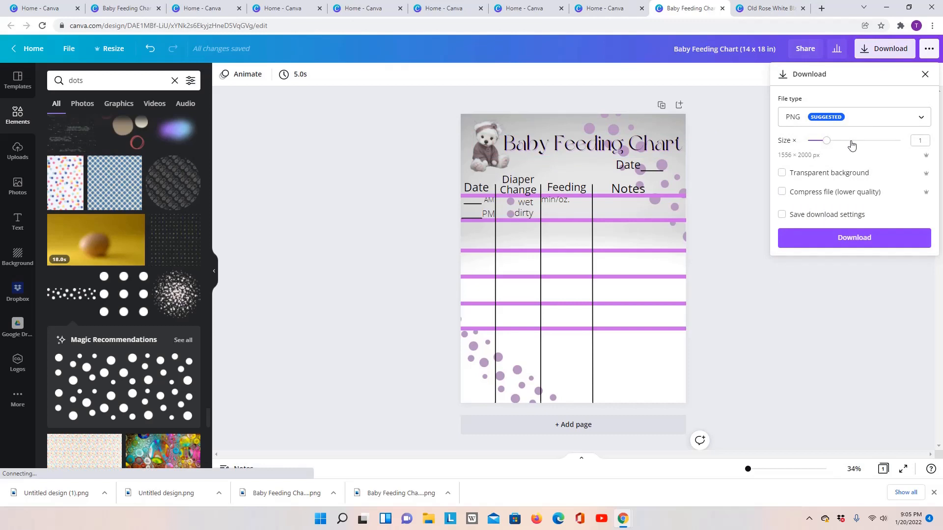
pyautogui.click(832, 242)
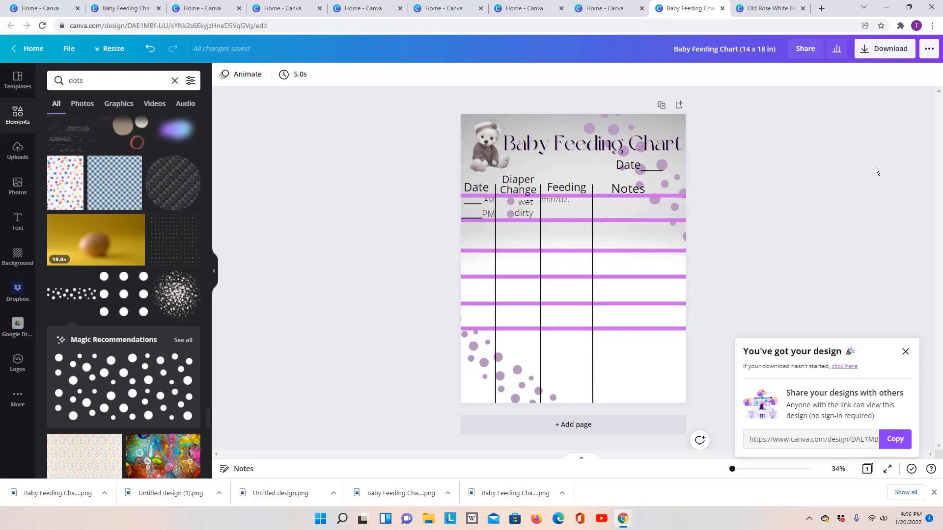
# - Switch to the browser window with the "print poster walmart" search and open Walmart Photo's Posters & Large Prints page
pyautogui.click(887, 8)
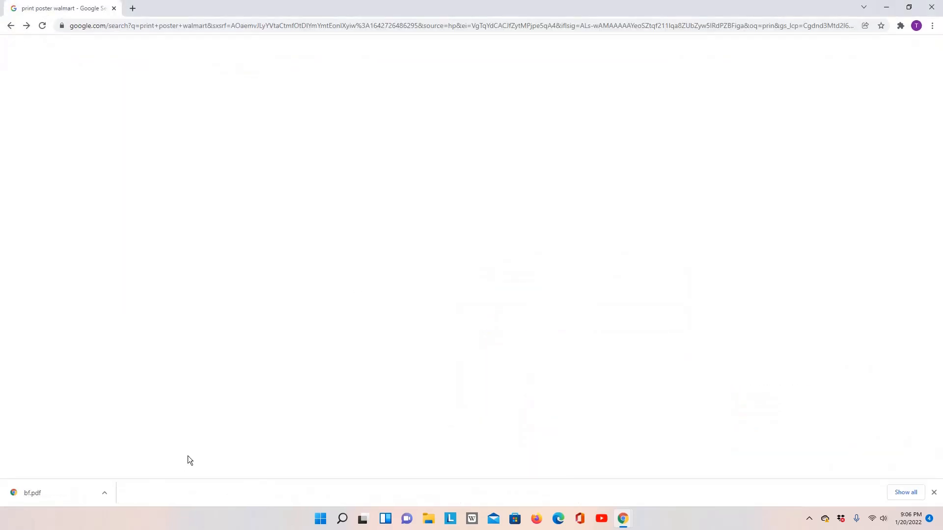
pyautogui.click(41, 25)
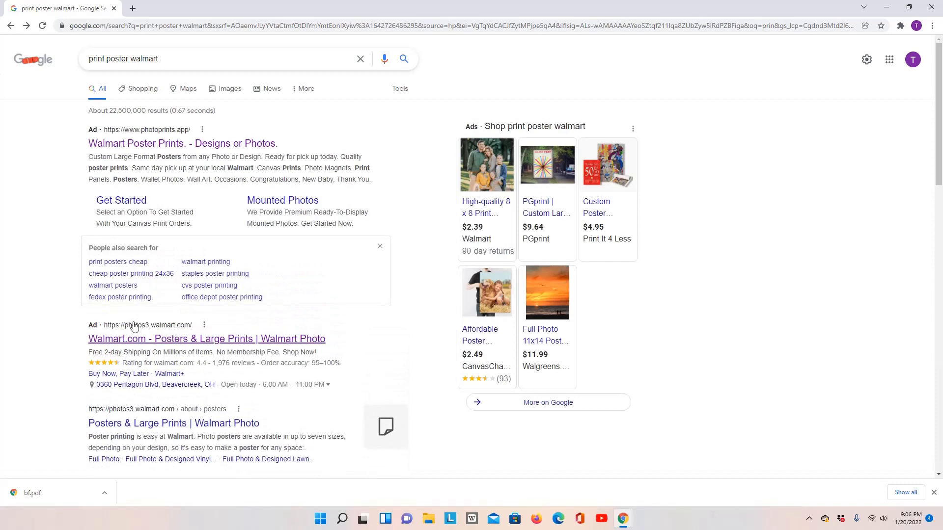
pyautogui.scroll(-2, 134, 327)
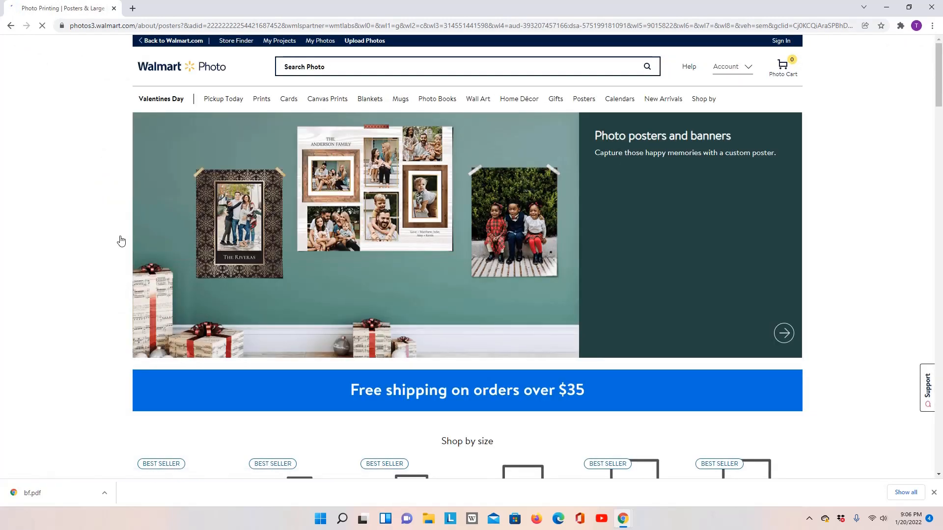
# - Choose the 16x20 poster size and open the Upload Your Design poster print page
pyautogui.moveTo(583, 103)
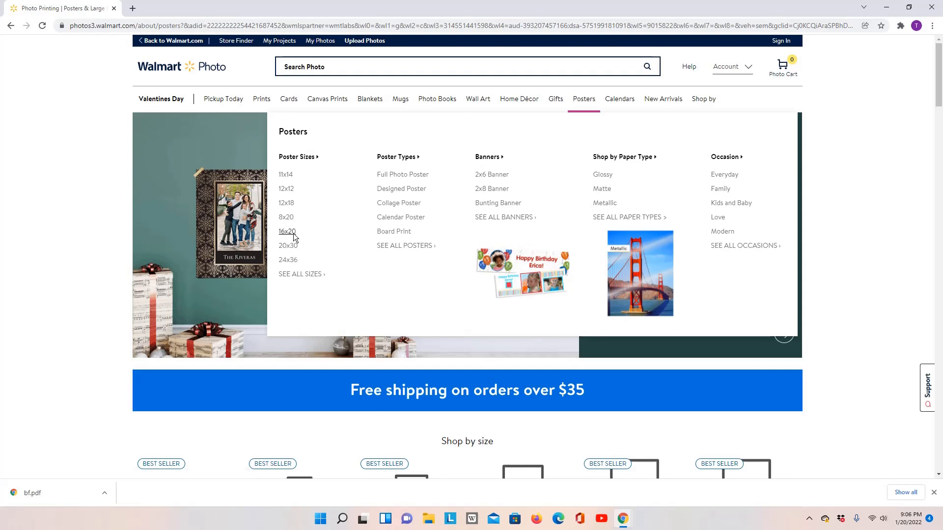
pyautogui.click(293, 237)
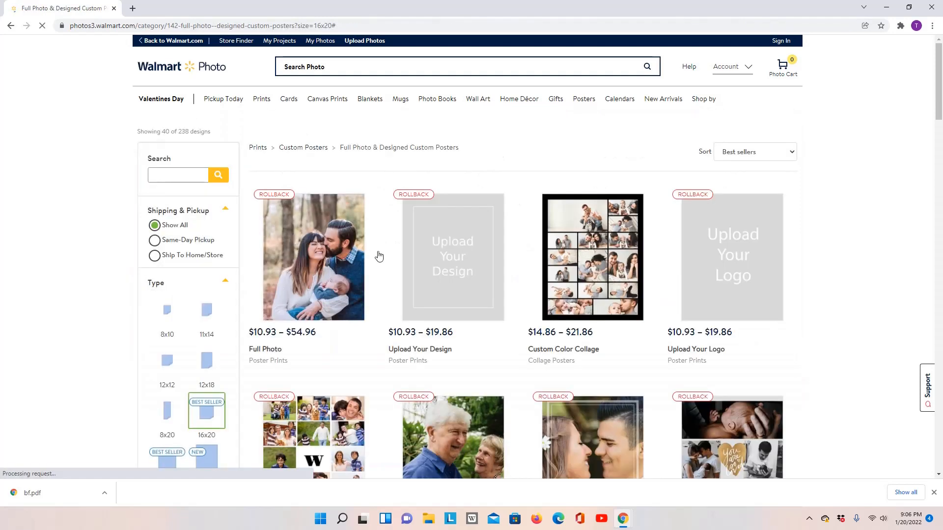
pyautogui.click(471, 255)
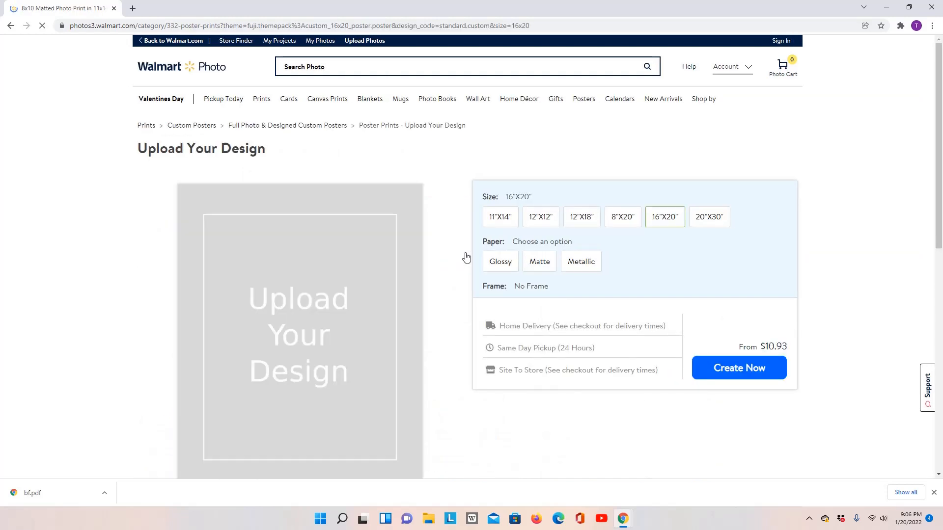
pyautogui.scroll(-1, 455, 253)
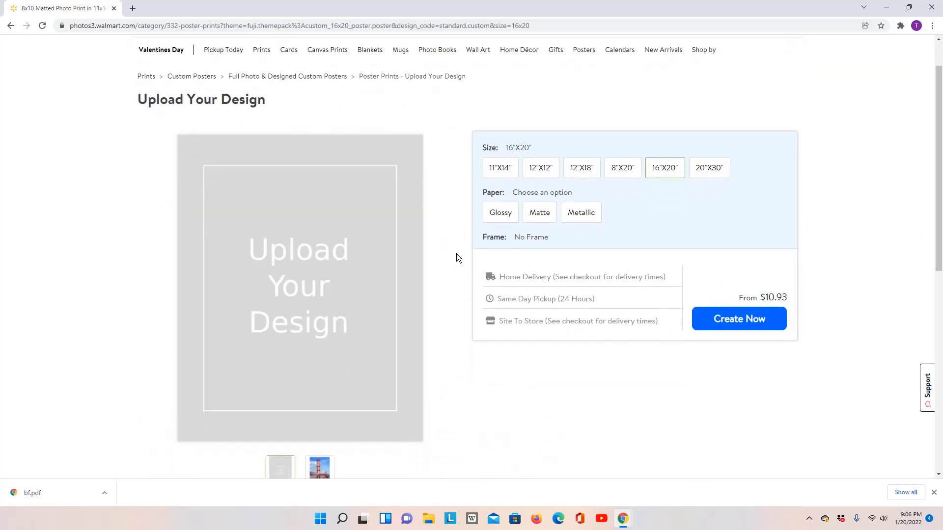
# - Choose glossy paper for the 16x20 poster and start creating the project
pyautogui.click(500, 222)
pyautogui.click(500, 222)
pyautogui.click(505, 219)
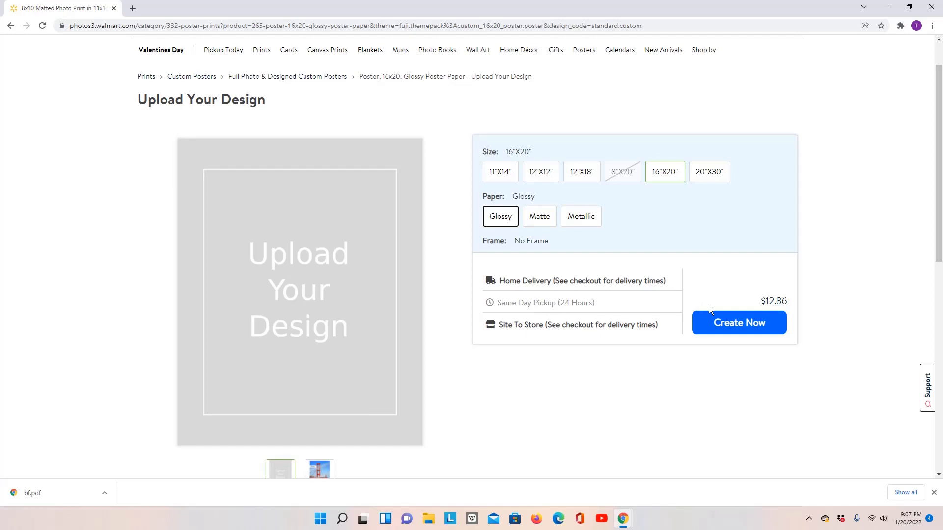
pyautogui.click(719, 328)
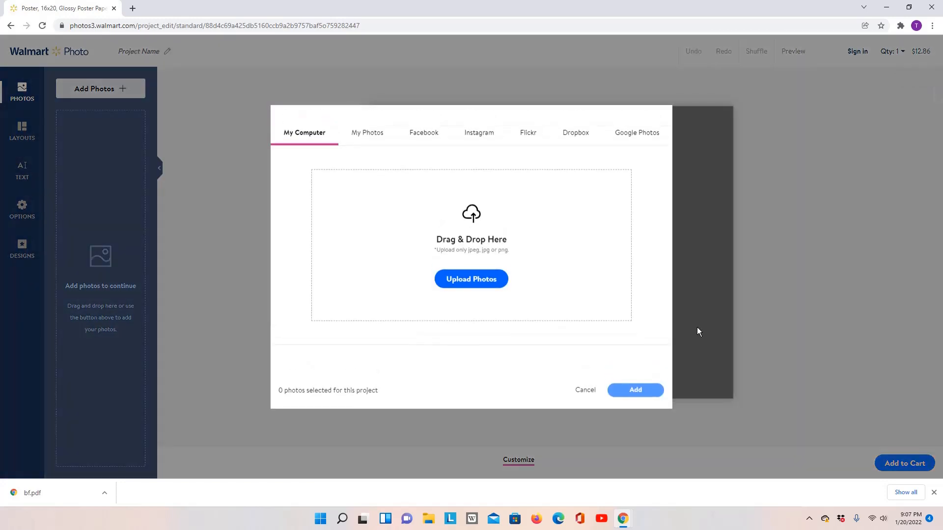
# - Upload the "Baby Feeding Chart (14 x 18 in) (1)" PNG from the Downloads folder and add it to the poster project
pyautogui.click(487, 287)
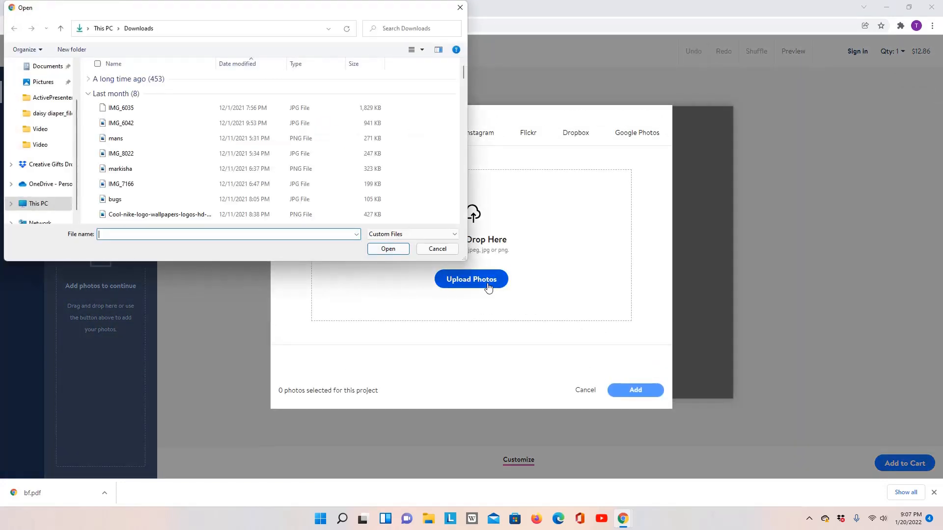
pyautogui.scroll(-5, 147, 142)
pyautogui.scroll(-15, 150, 140)
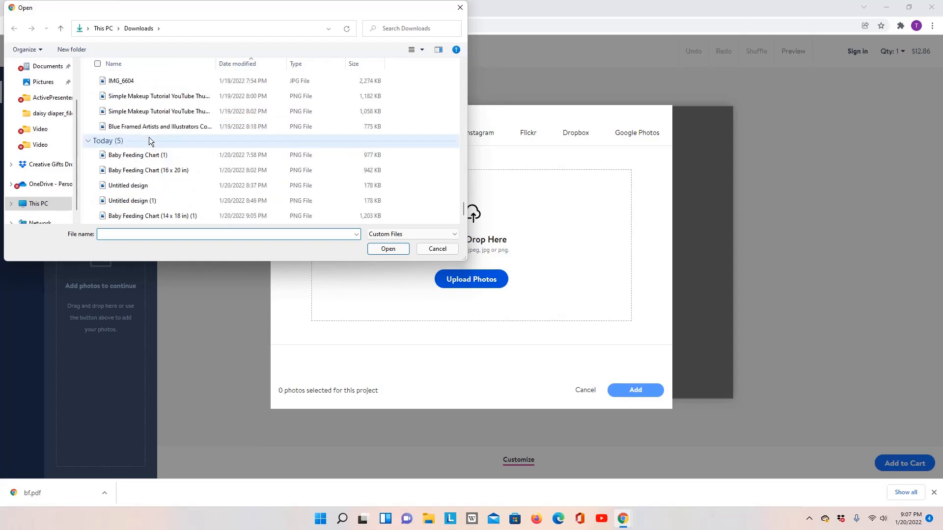
pyautogui.click(161, 217)
pyautogui.click(402, 250)
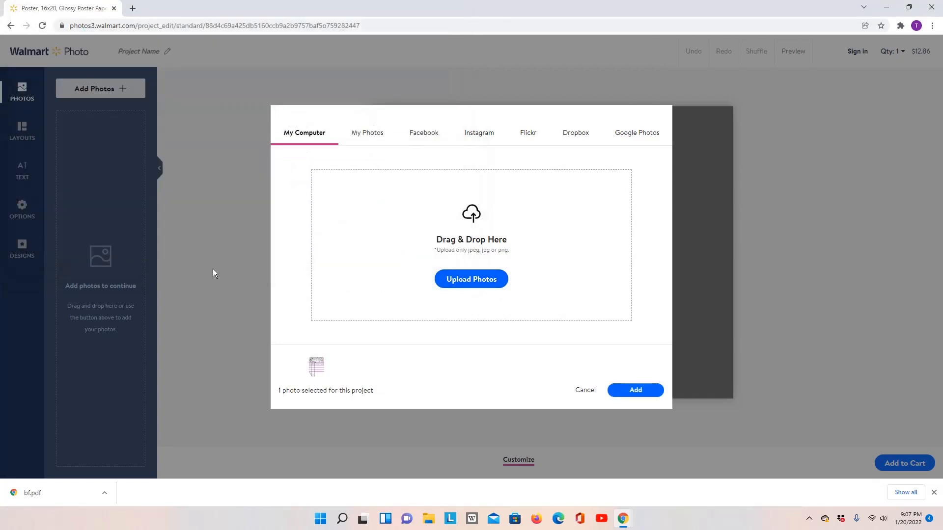
pyautogui.click(623, 390)
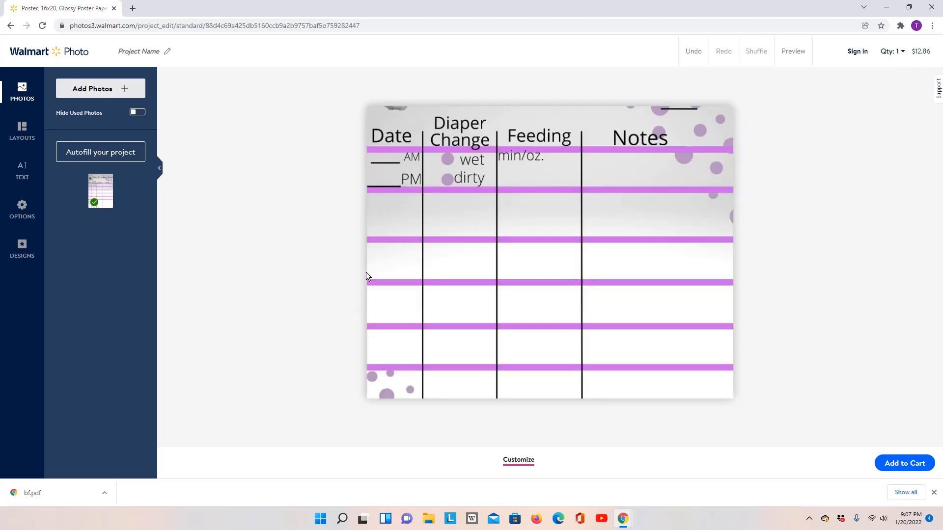
# - Switch the poster layout to portrait orientation and add it to the cart, proceeding despite the image review notice
pyautogui.click(32, 138)
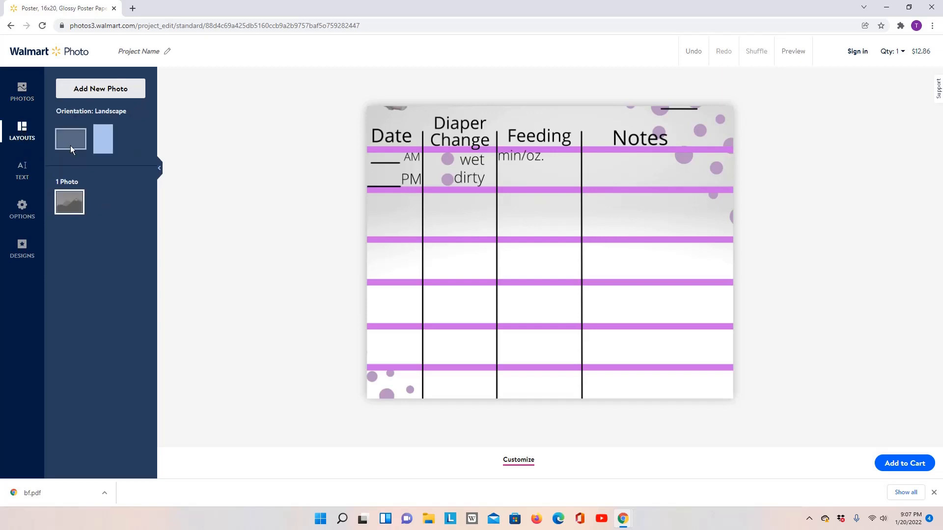
pyautogui.click(106, 146)
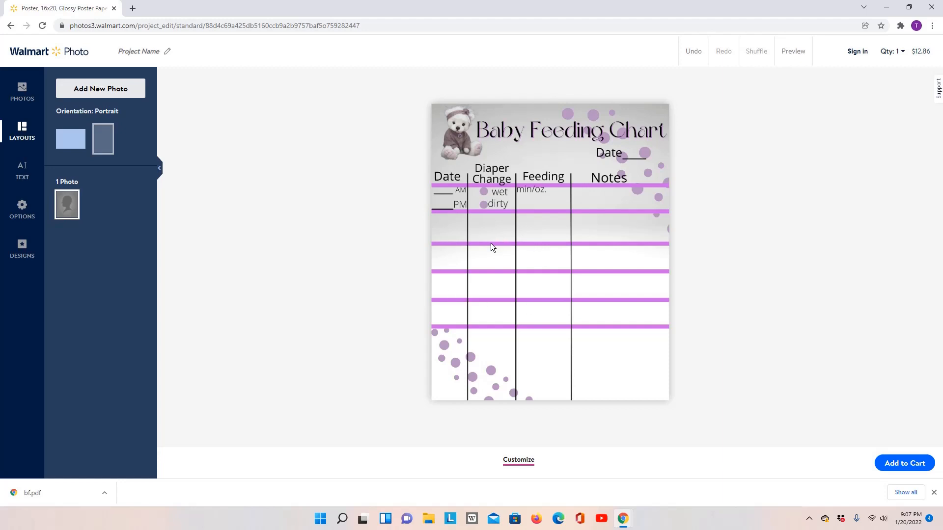
pyautogui.click(912, 465)
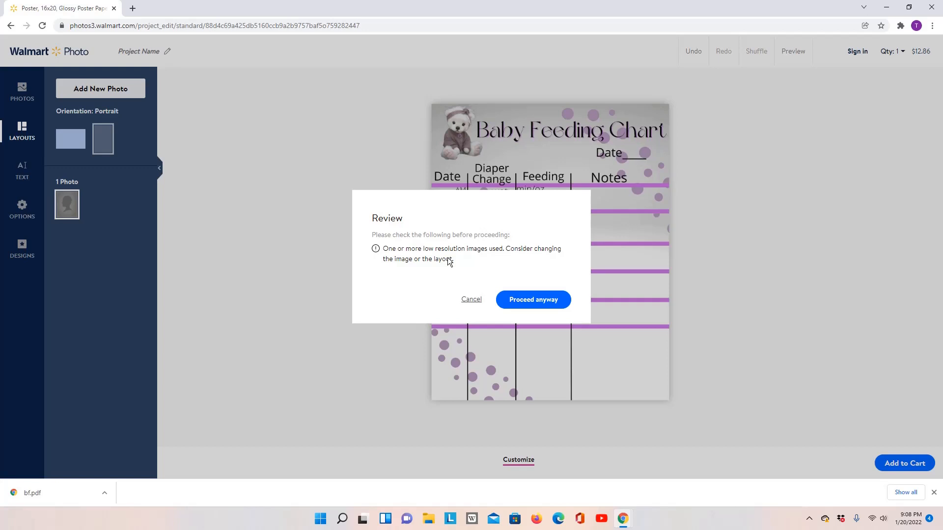
pyautogui.click(540, 304)
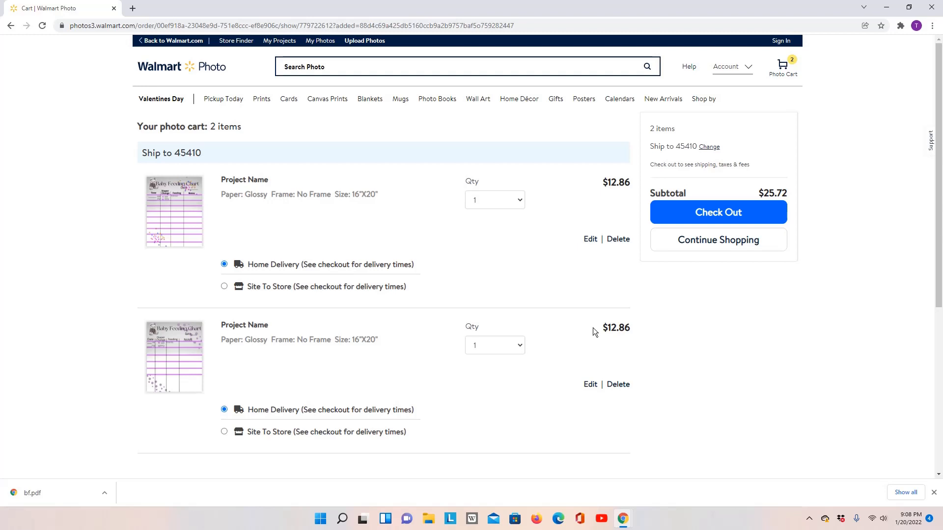
# - Delete the first, older Baby Feeding Chart poster project from the photo cart
pyautogui.click(615, 240)
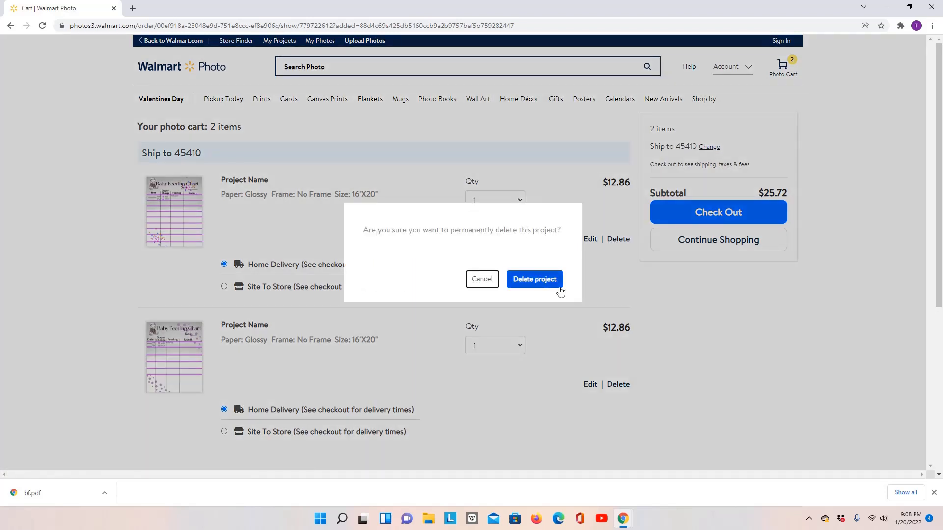
pyautogui.click(531, 285)
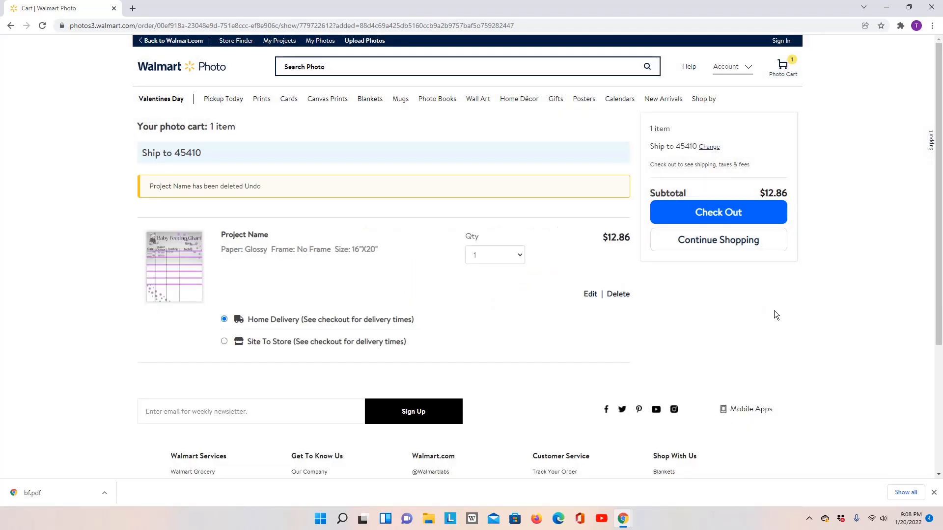